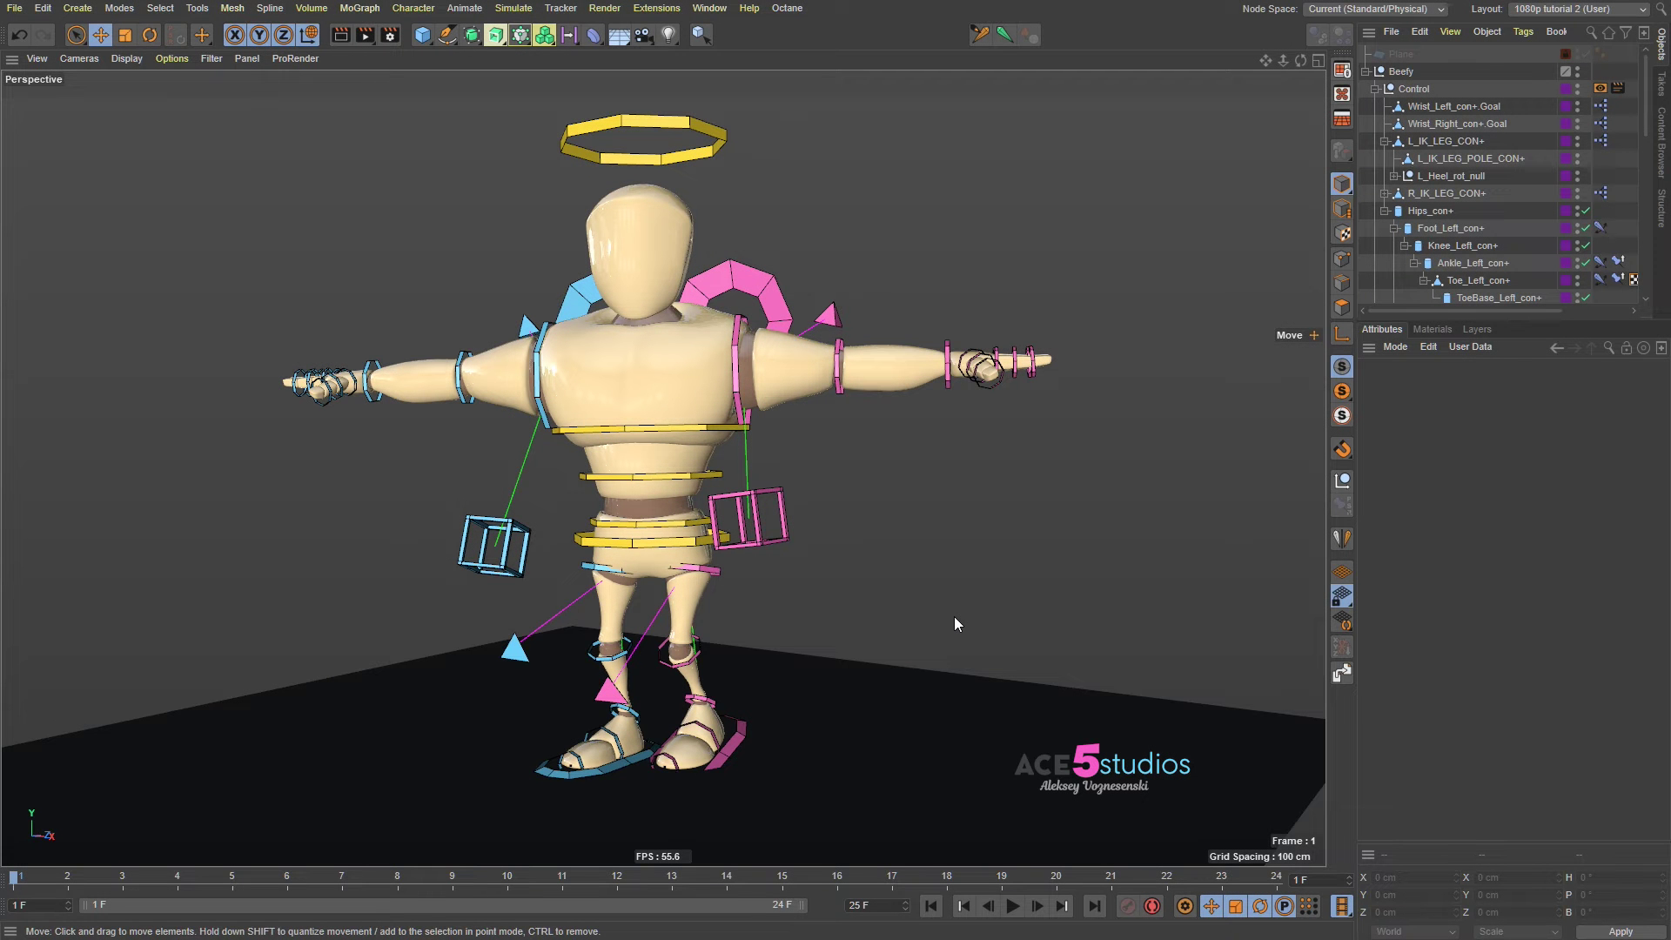
Step: Play back the walk animation, select the left leg IK control at the foot, and return to frame 1
key(F8)
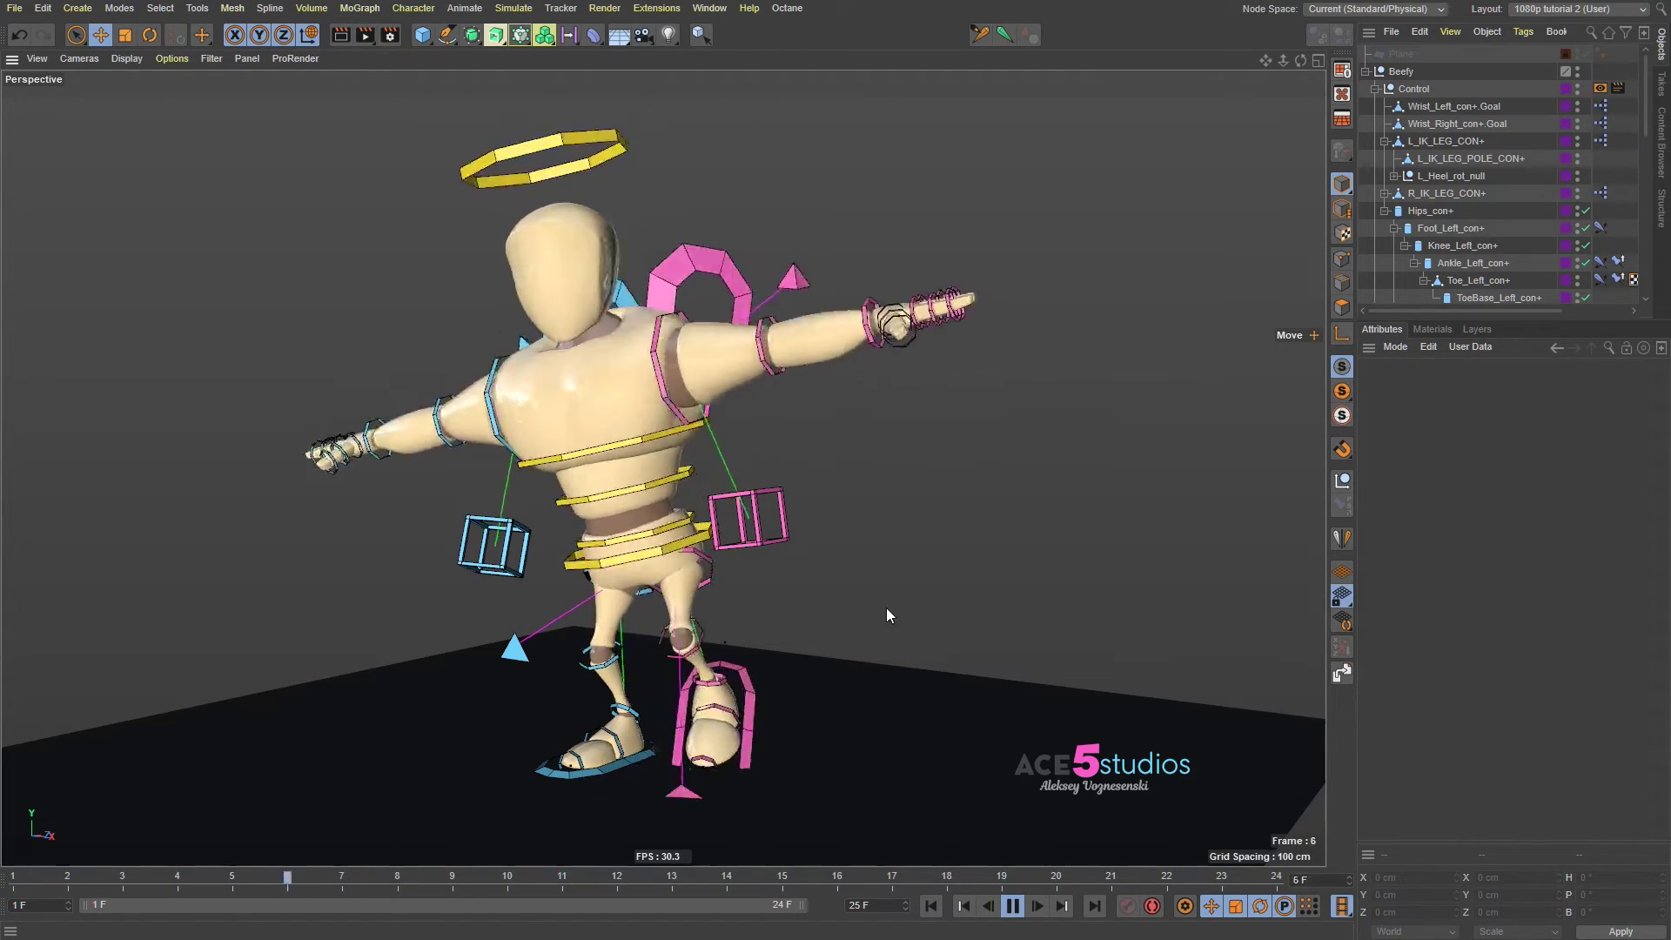
key(F8)
click(735, 690)
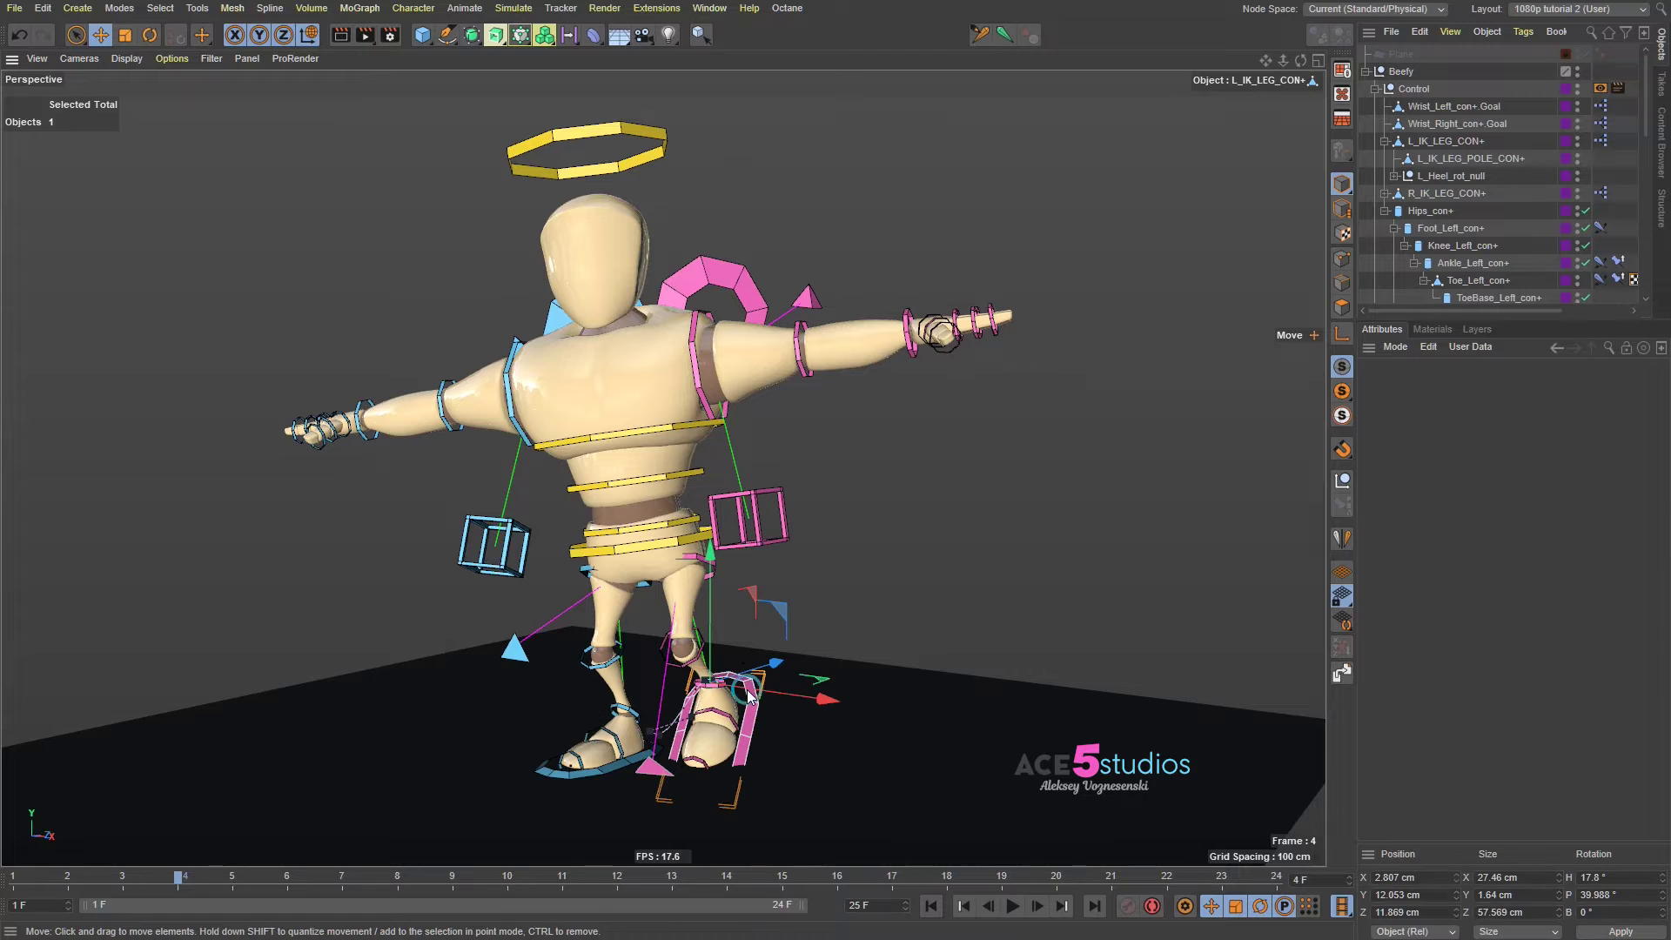
key(shift+f)
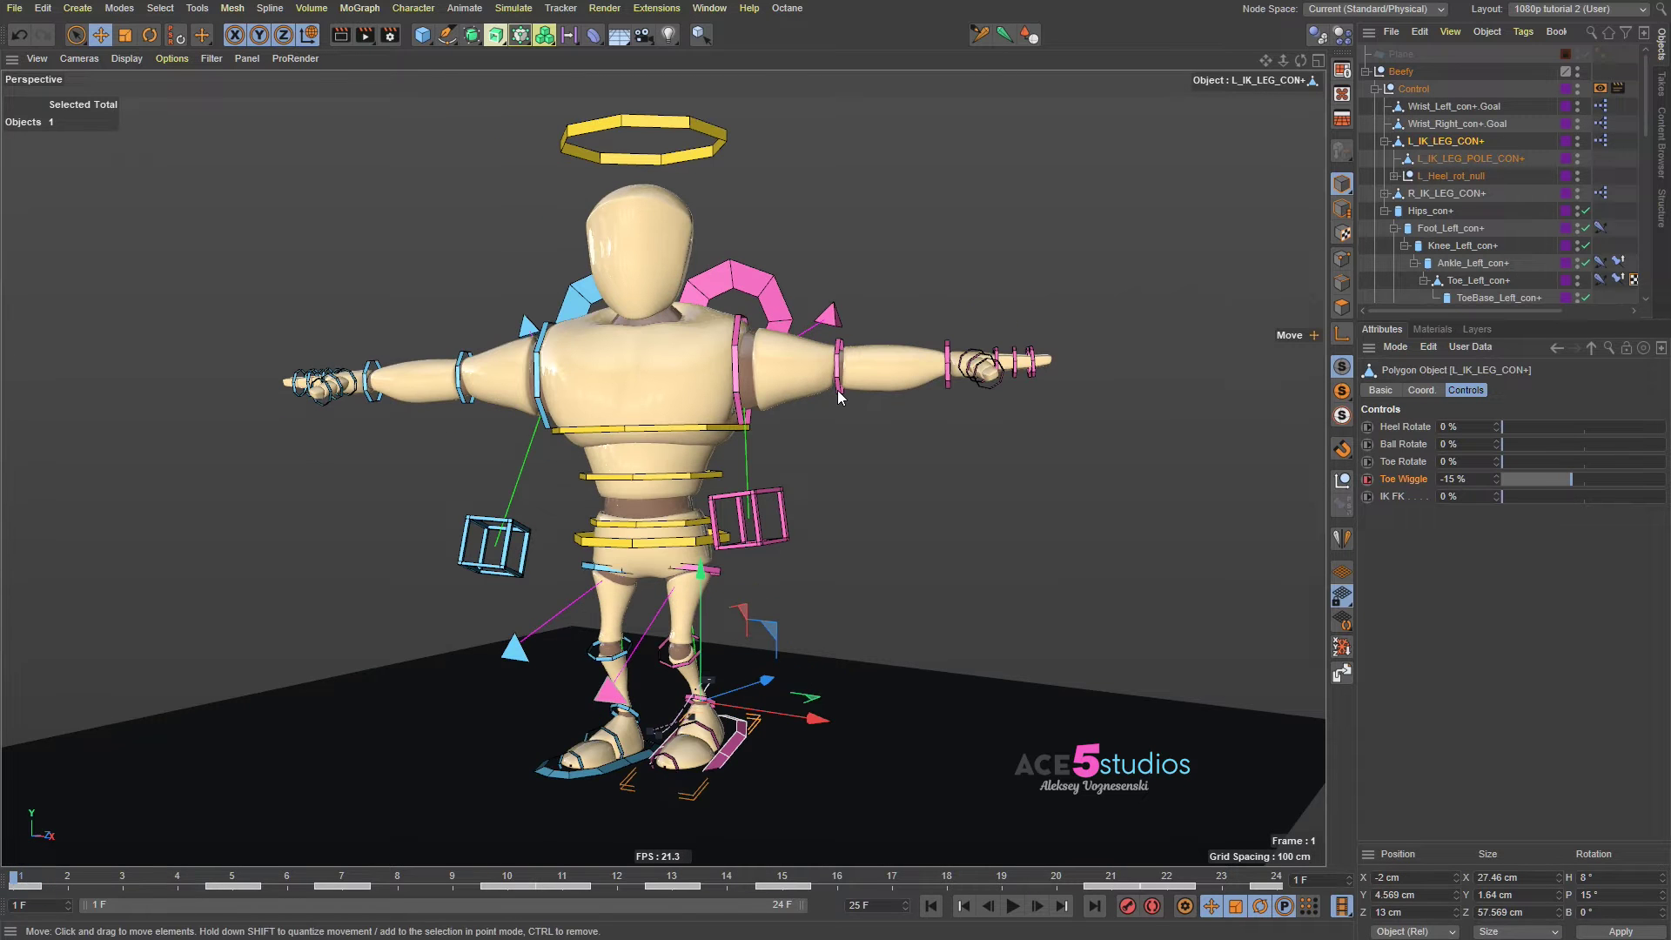
Step: Open the dope sheet timeline and dock it beneath the viewport
click(709, 7)
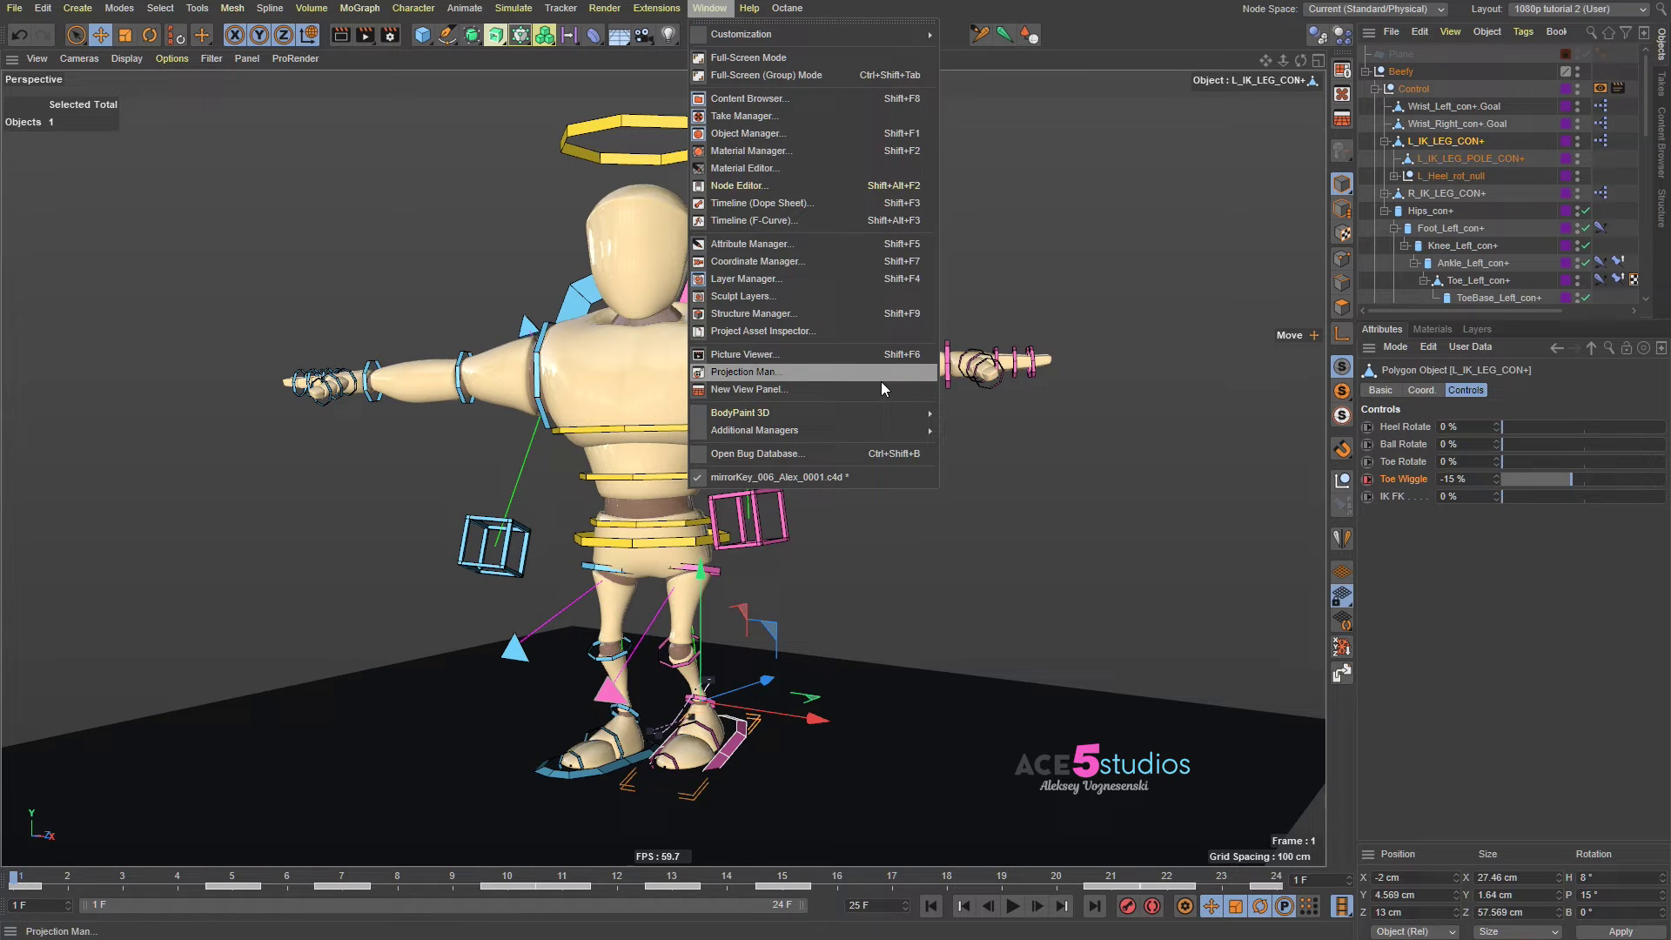
click(836, 203)
drag(1092, 193, 774, 229)
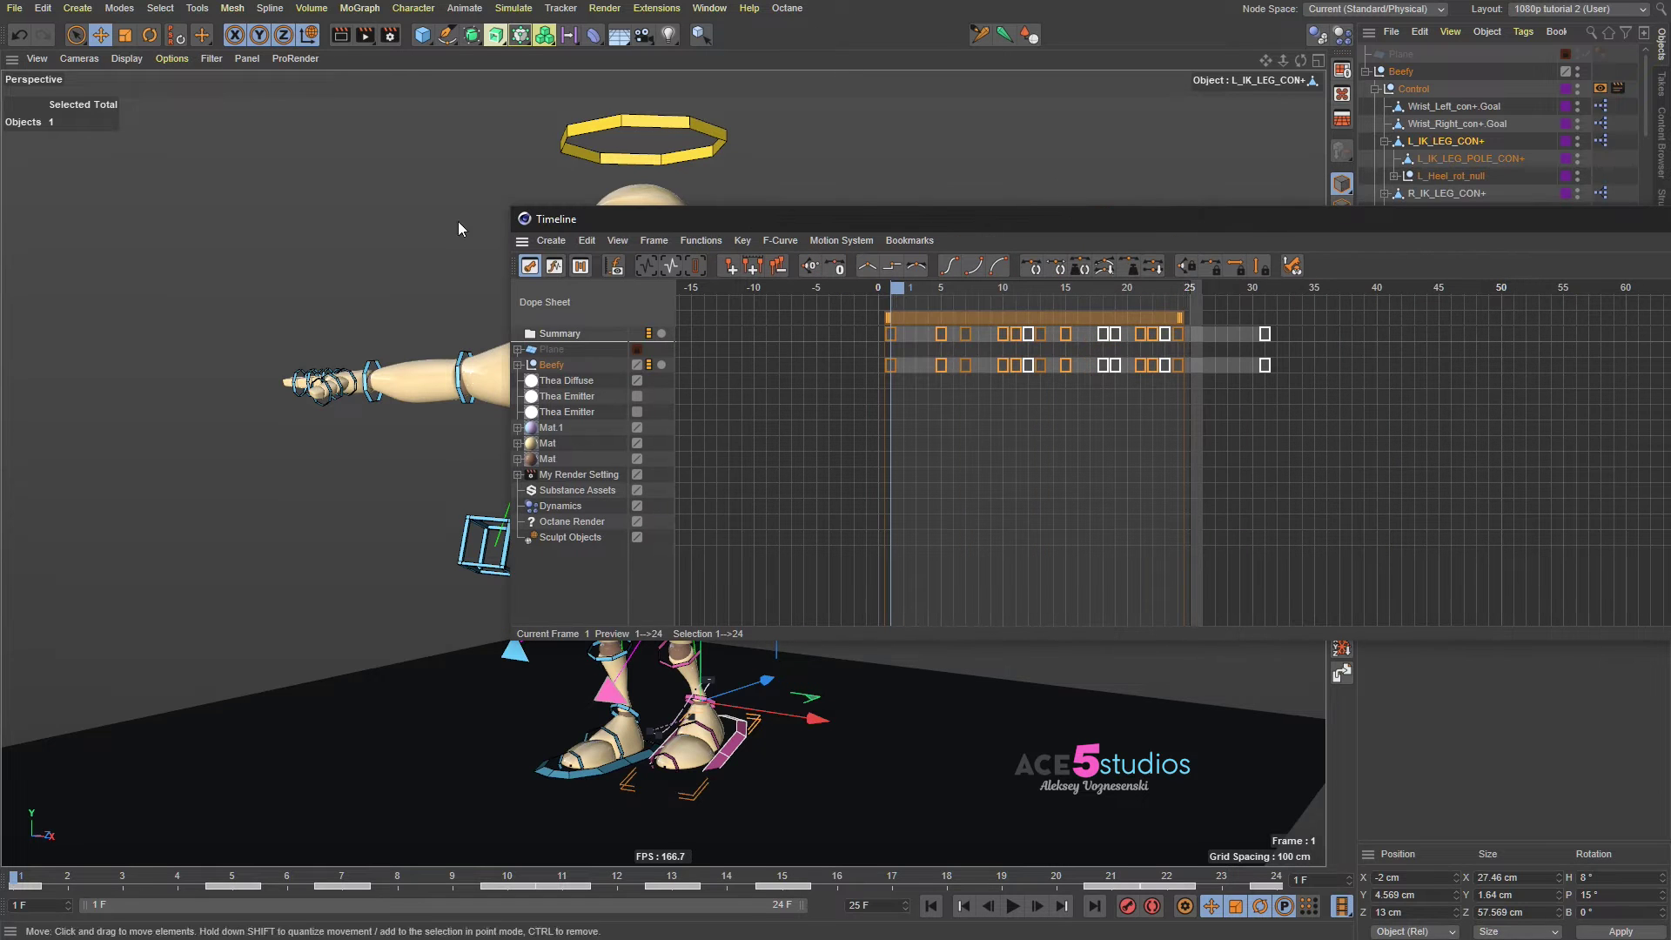
drag(524, 244, 188, 846)
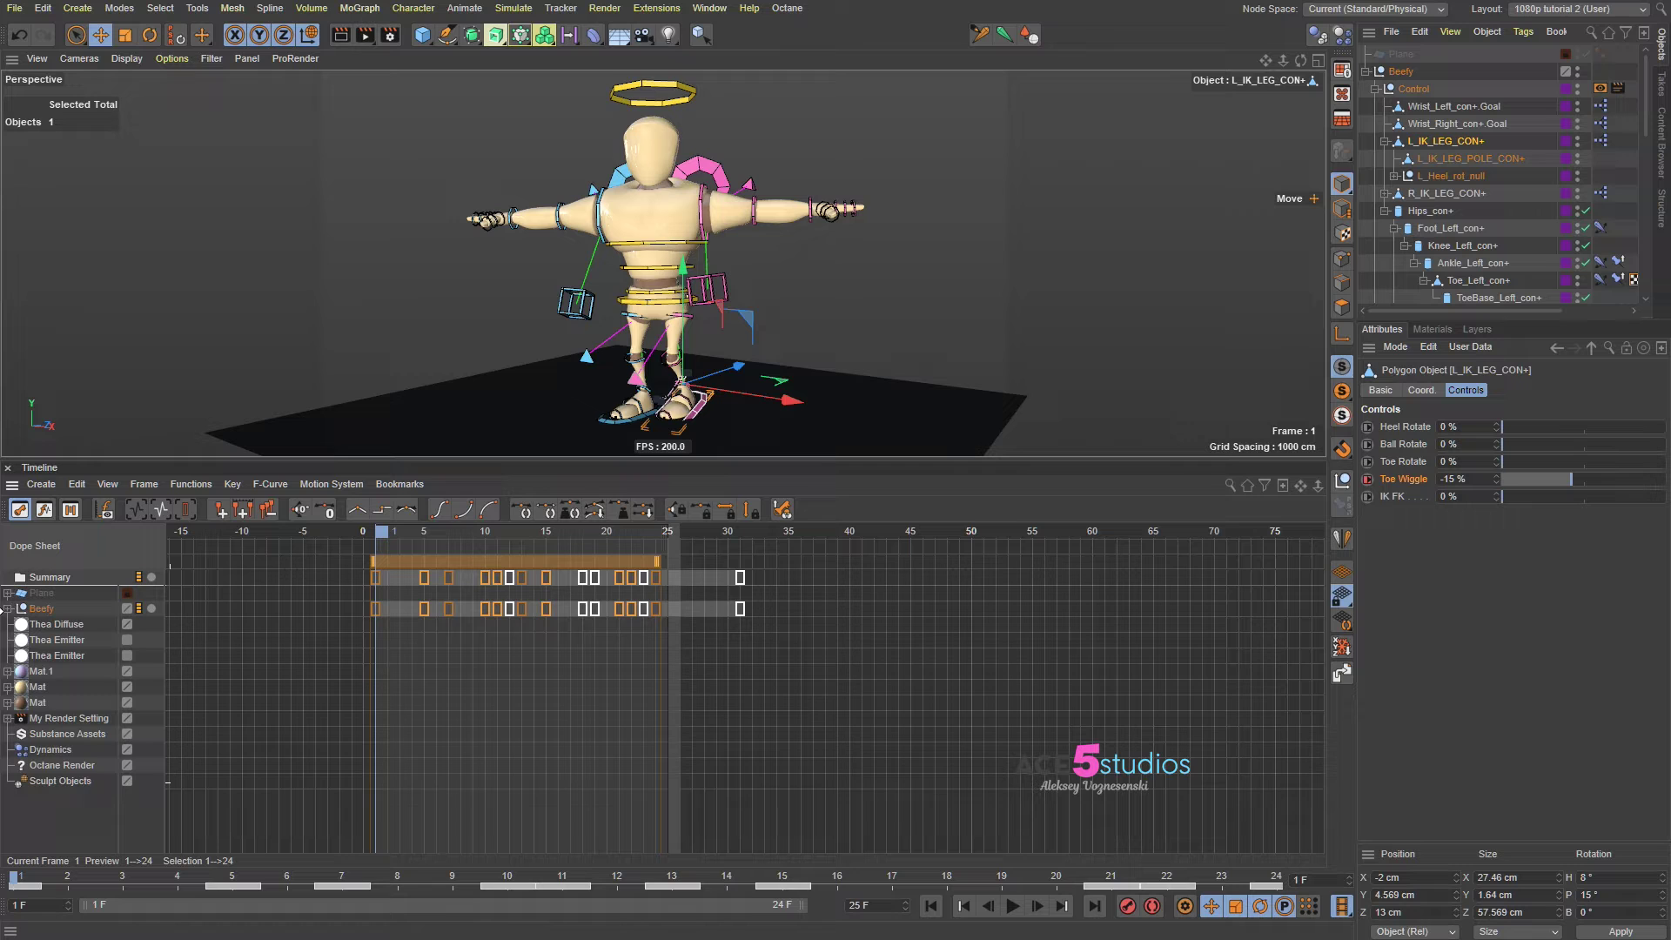
Step: Turn on the timeline's Automatic Mode and toggle its Show Animated option
key(alt+a)
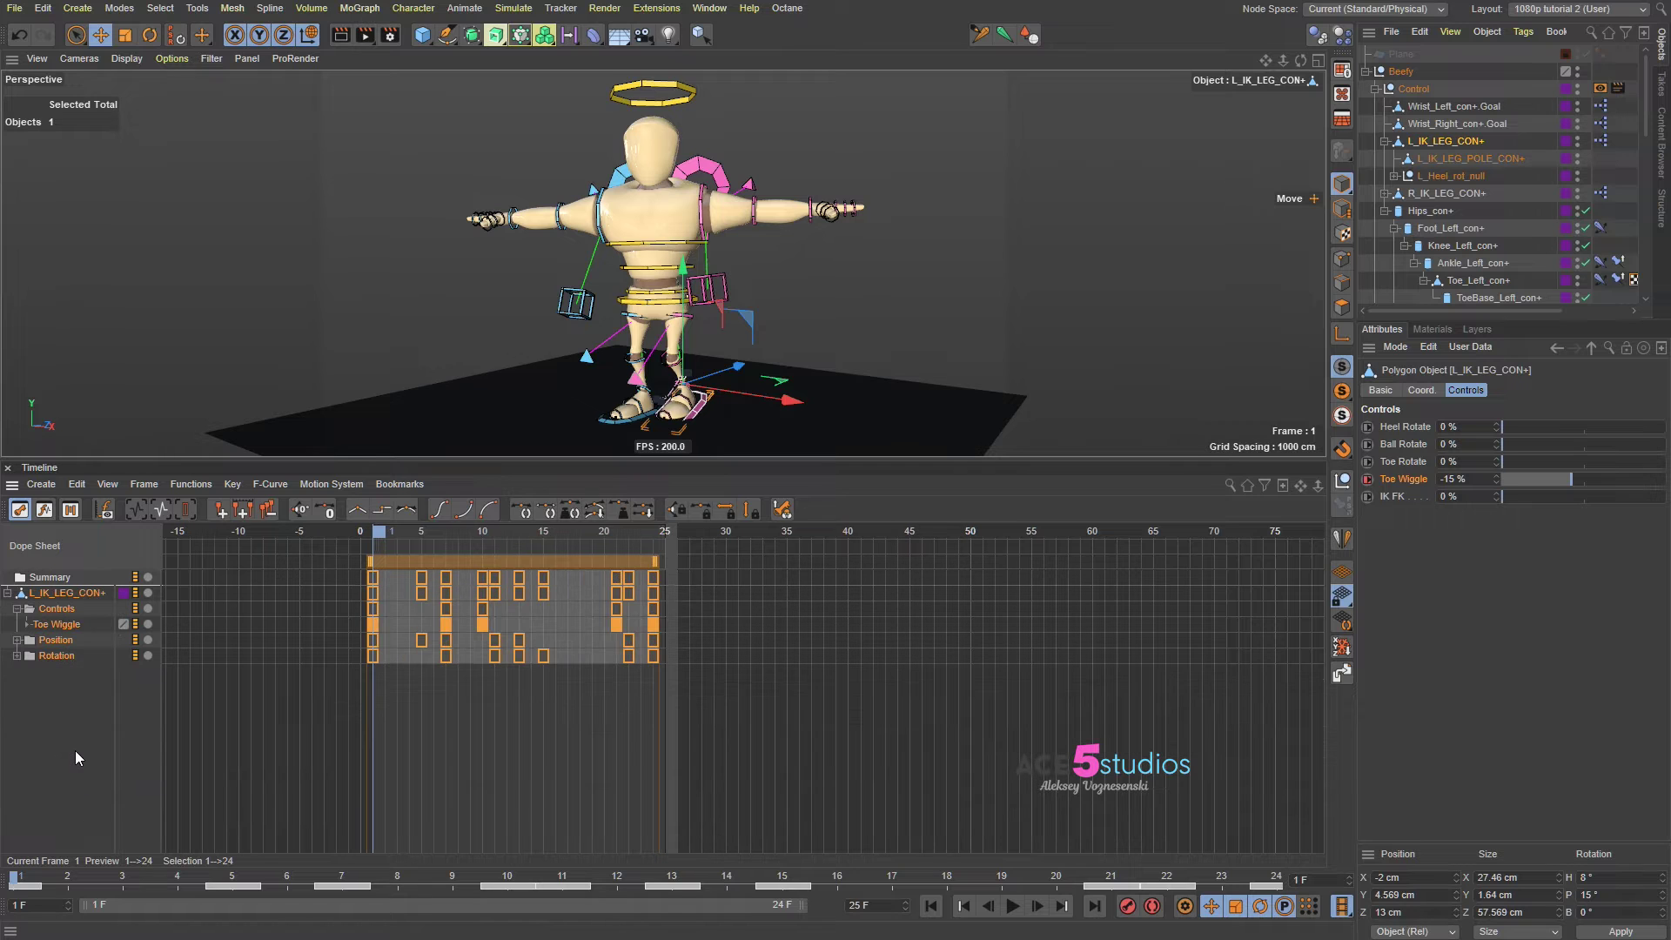
click(103, 484)
mouse_move(173, 641)
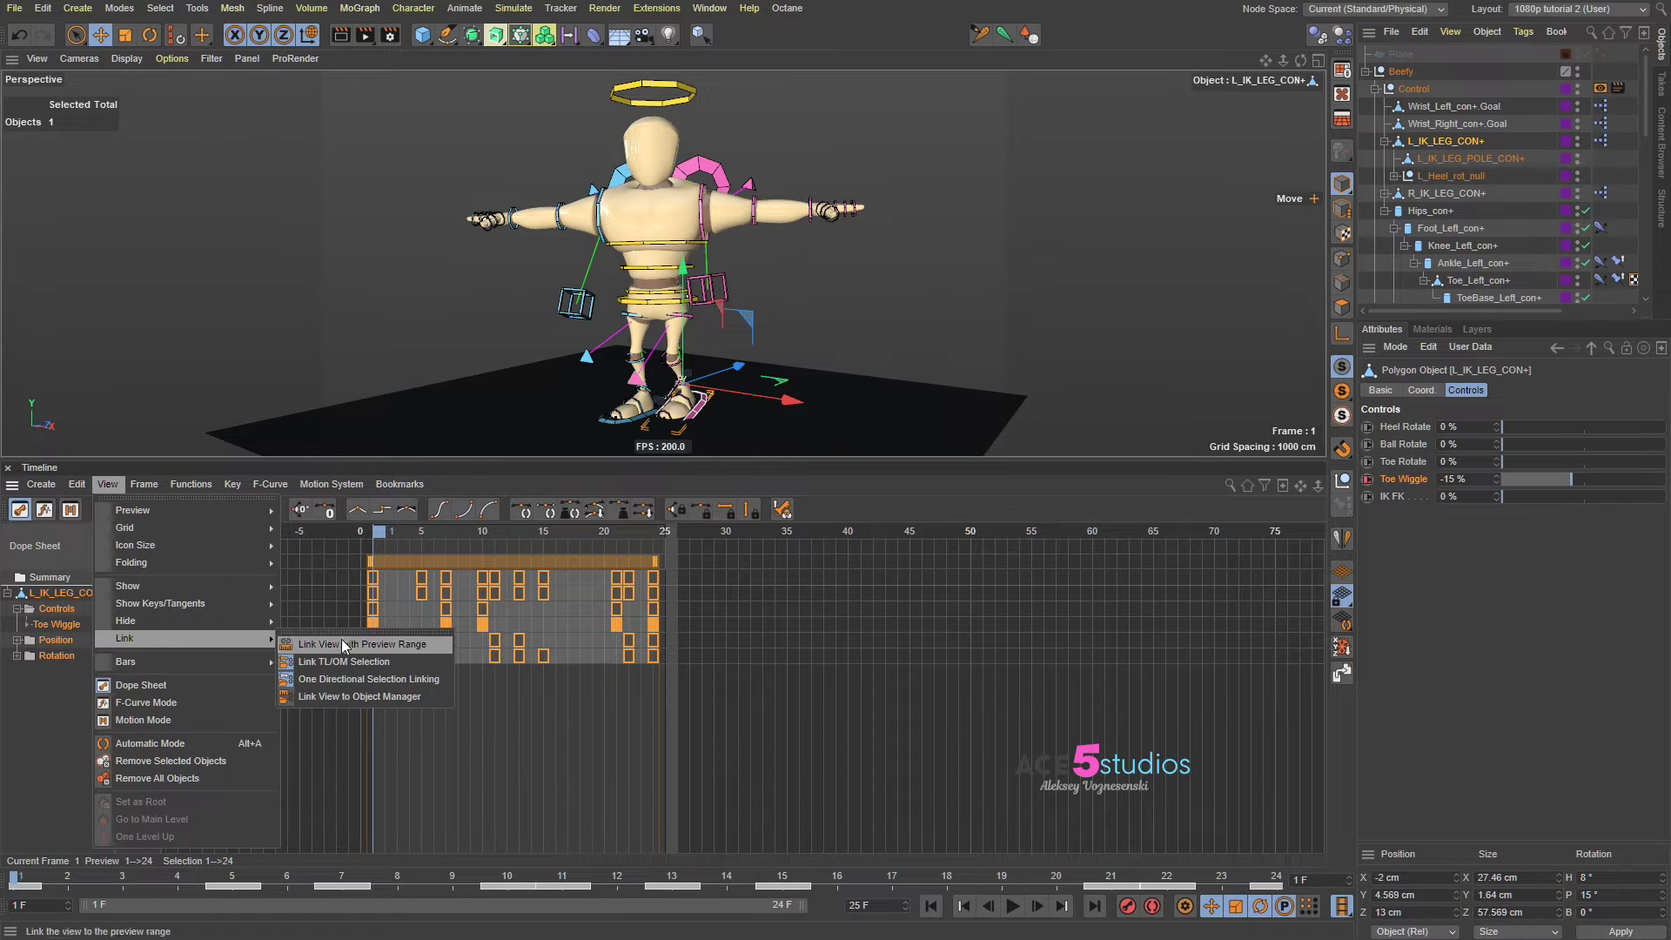
mouse_move(174, 586)
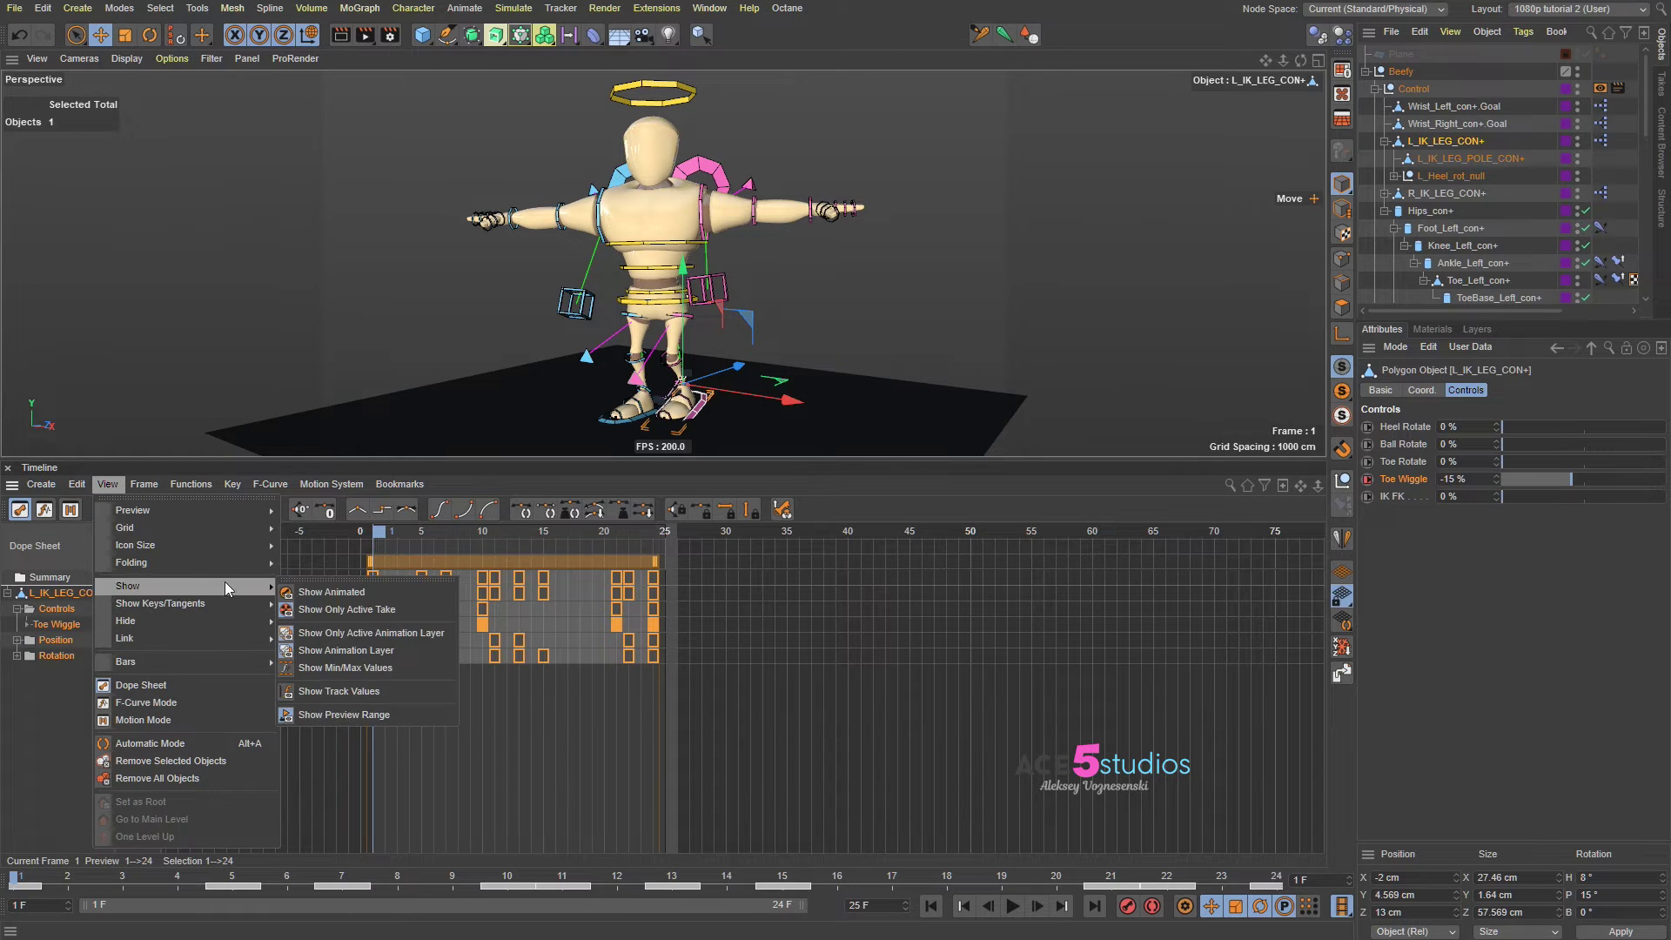
click(296, 592)
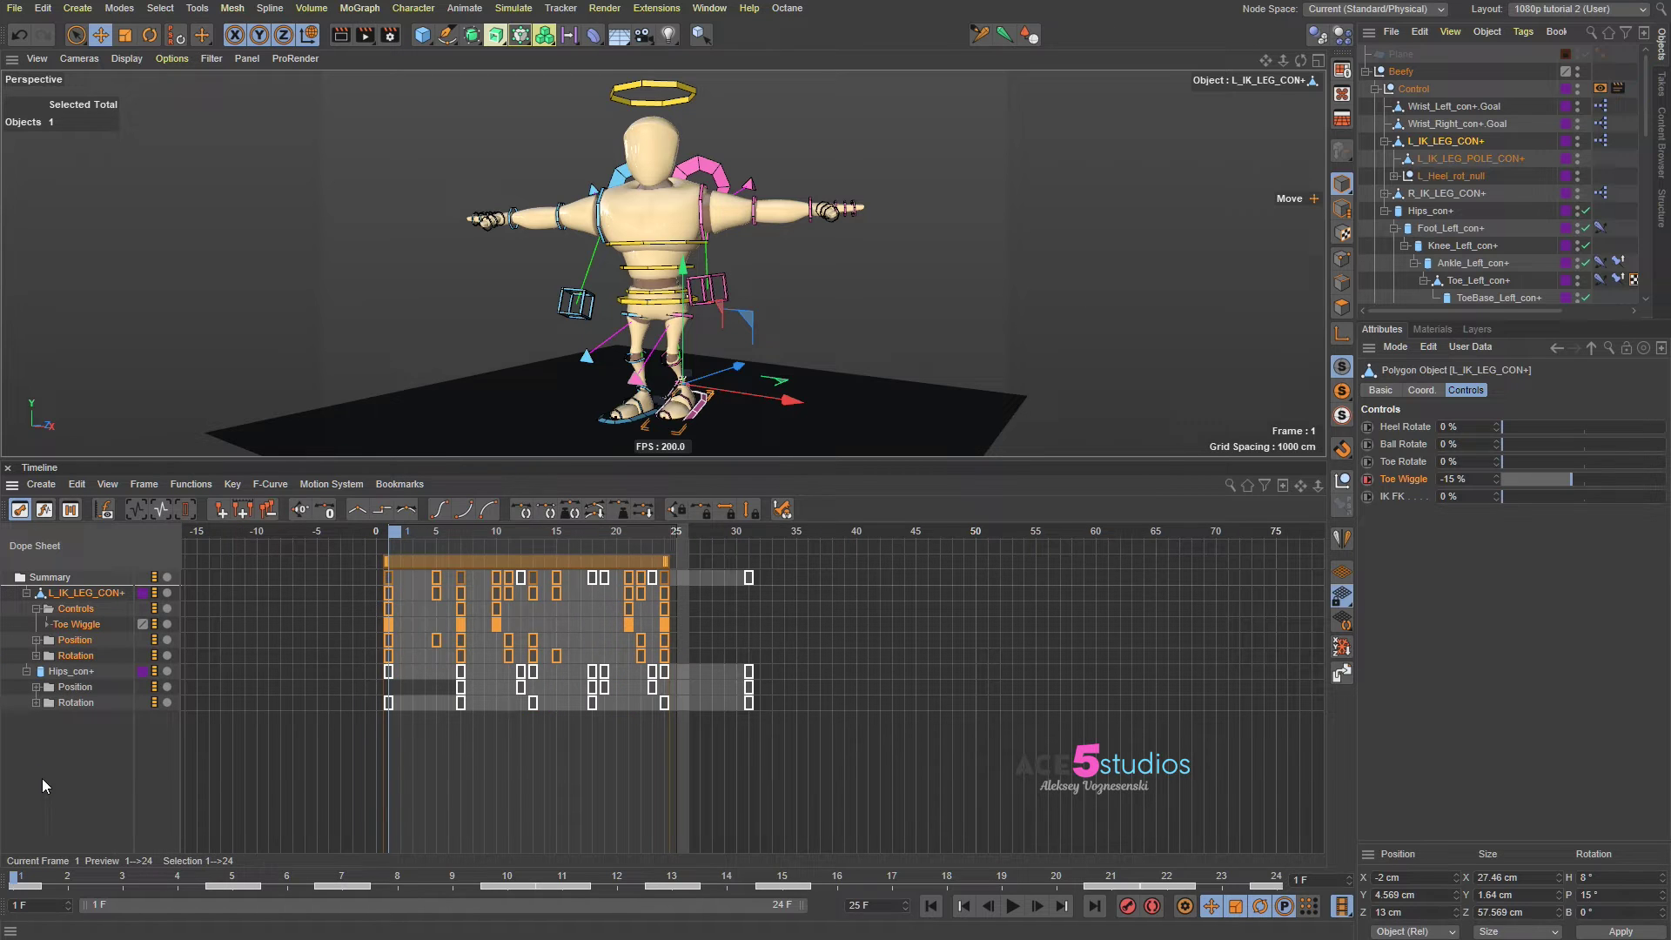
Step: Select the L_IK_LEG_CON+ tracks and toggle the timeline's Link View to Object Manager option
click(42, 778)
click(80, 595)
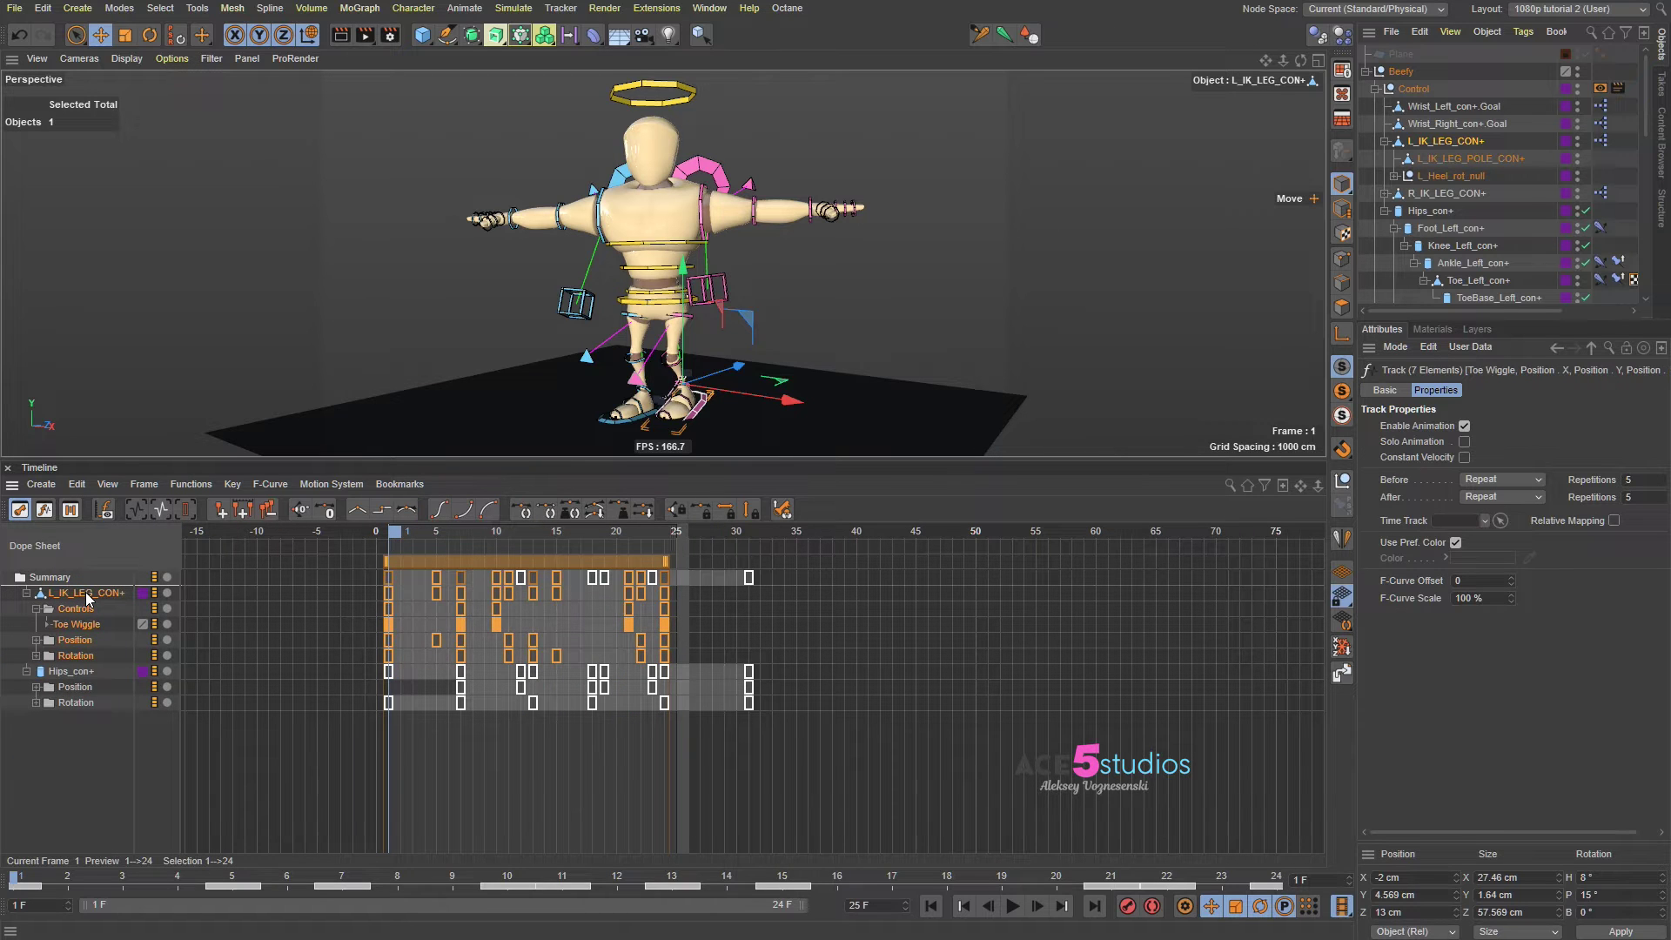
click(107, 484)
mouse_move(190, 641)
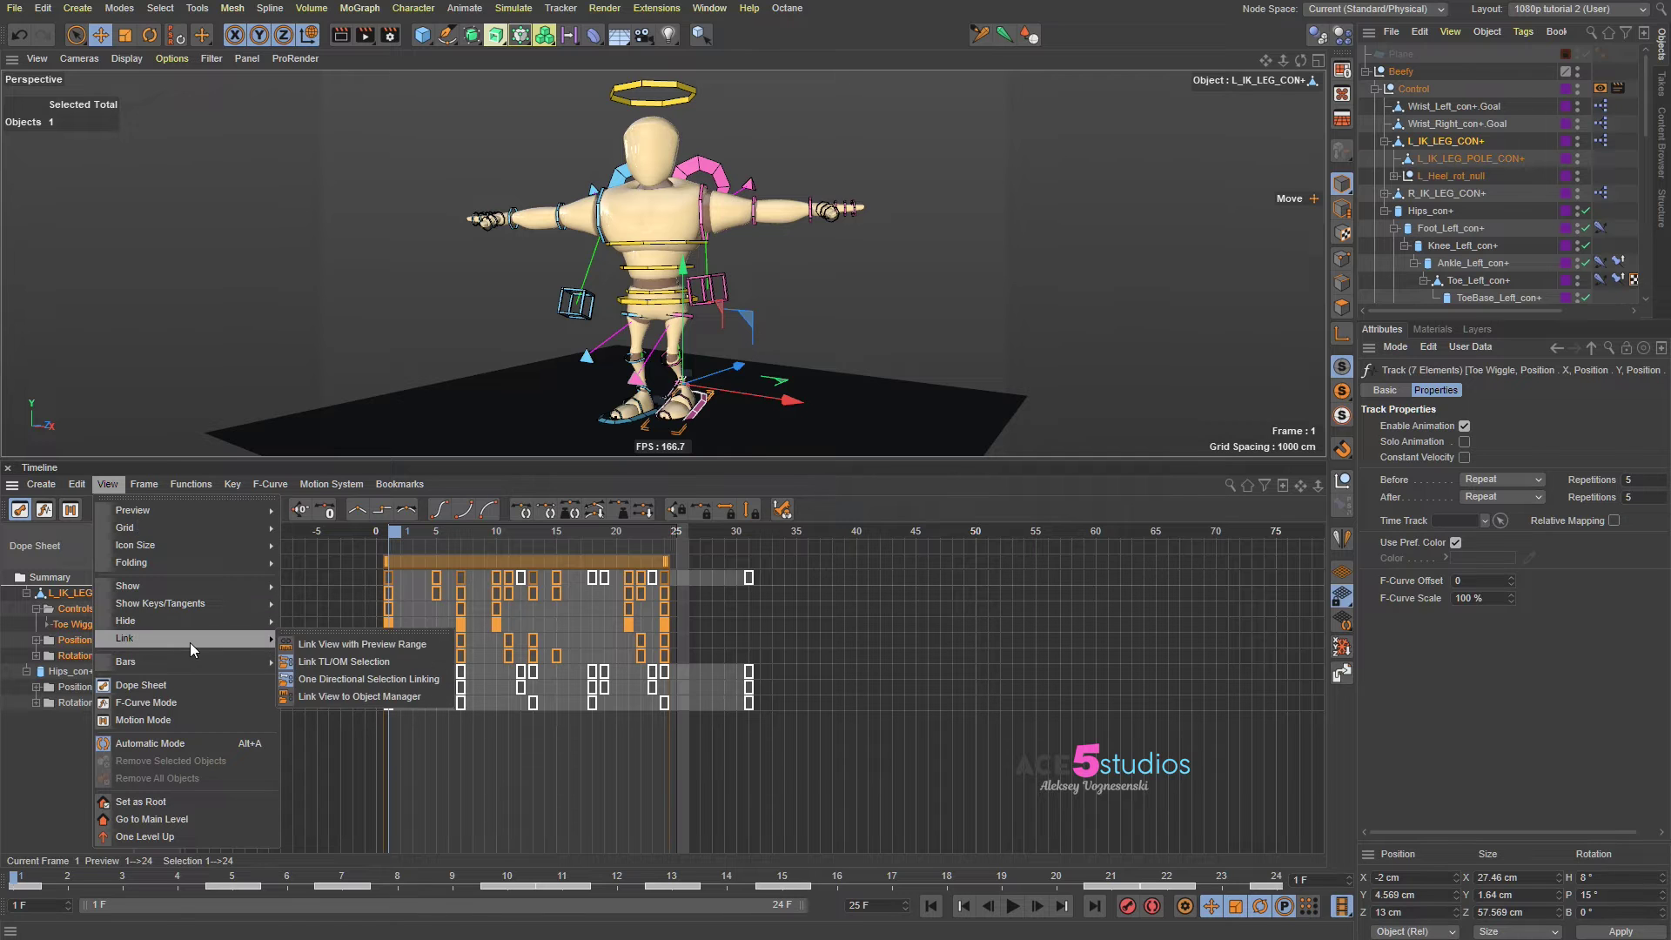
click(374, 698)
Step: Select the hips, left foot and right foot controls in turn to check which keyframes the timeline lists for each
click(366, 331)
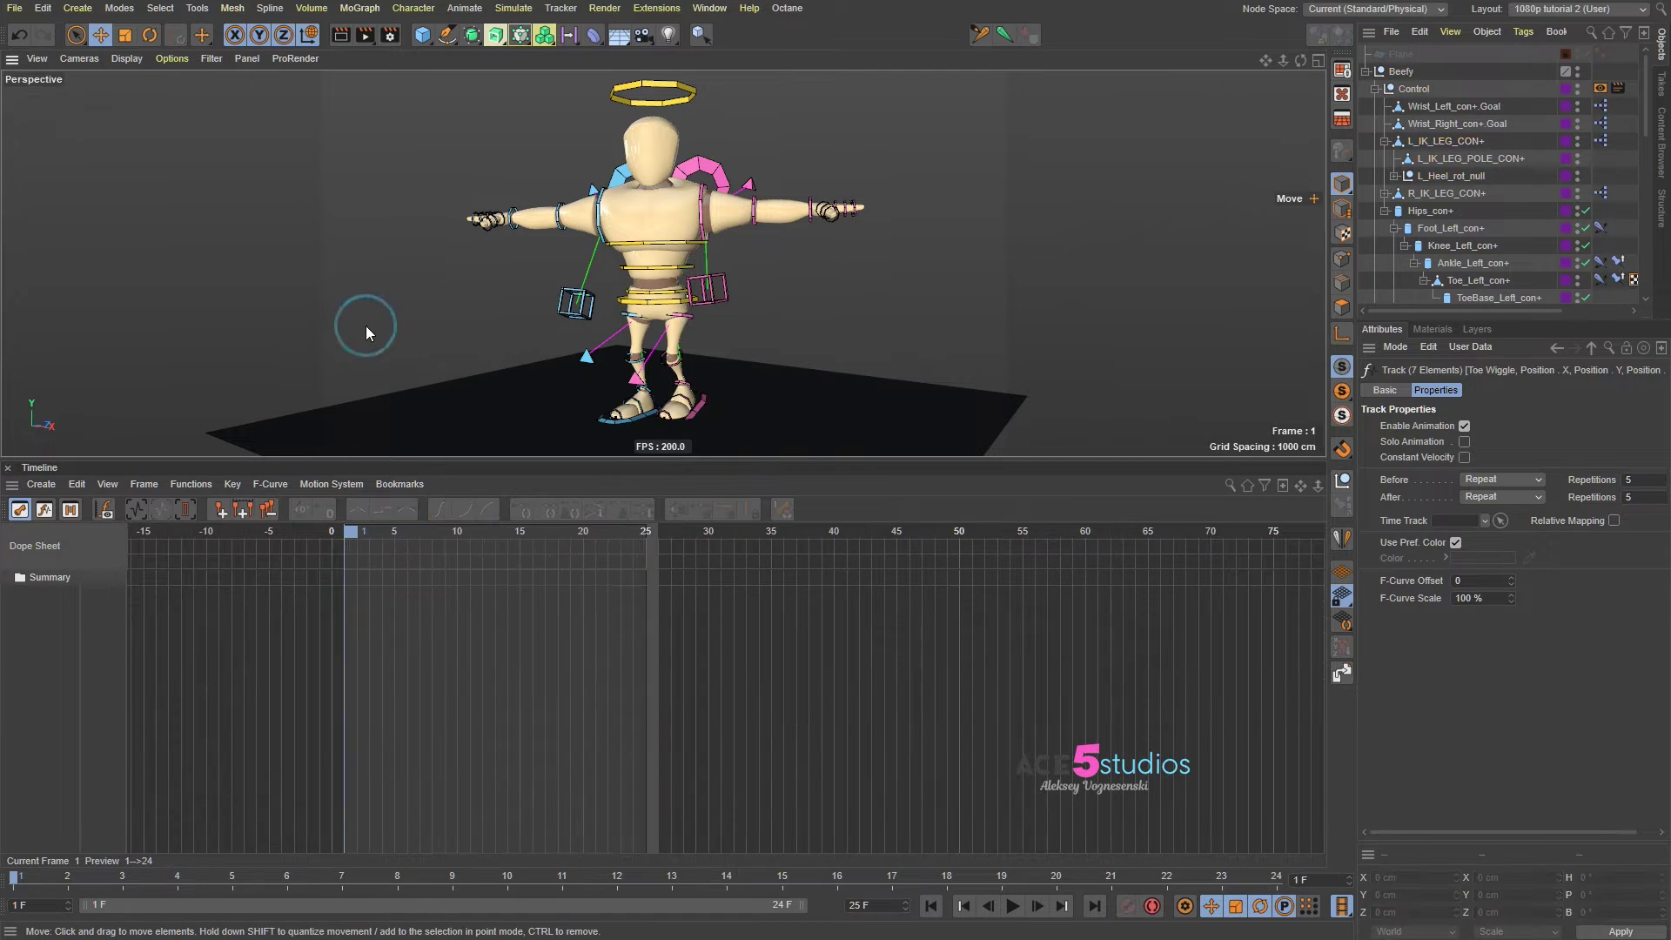
click(703, 409)
click(611, 305)
click(618, 302)
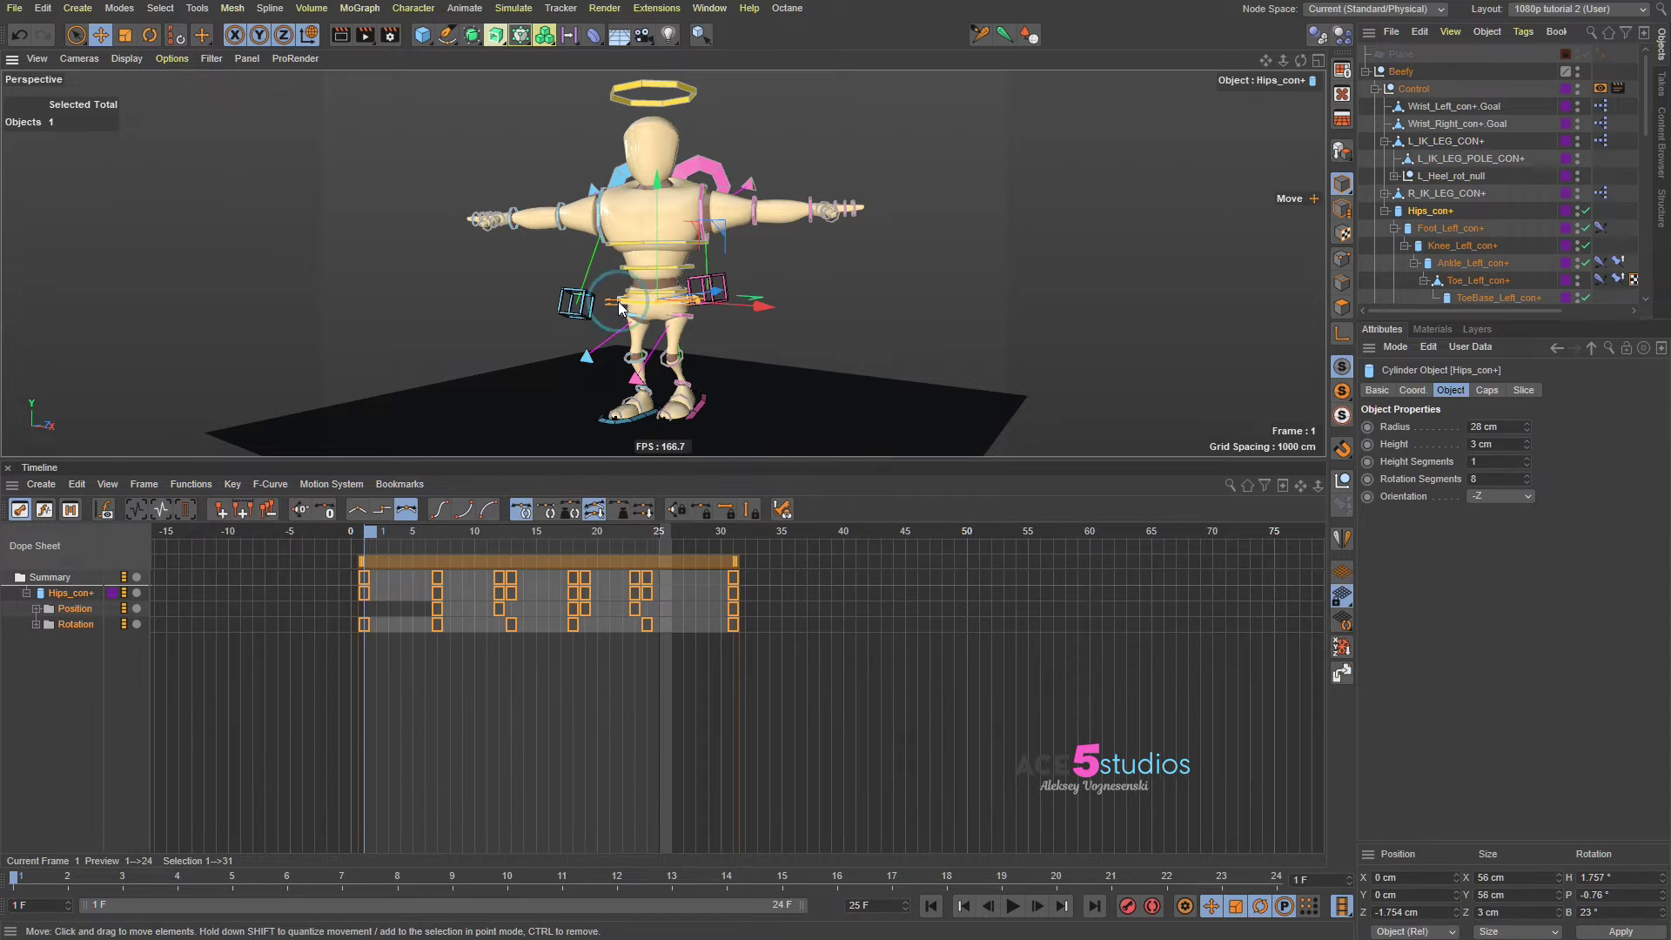
click(707, 402)
click(679, 409)
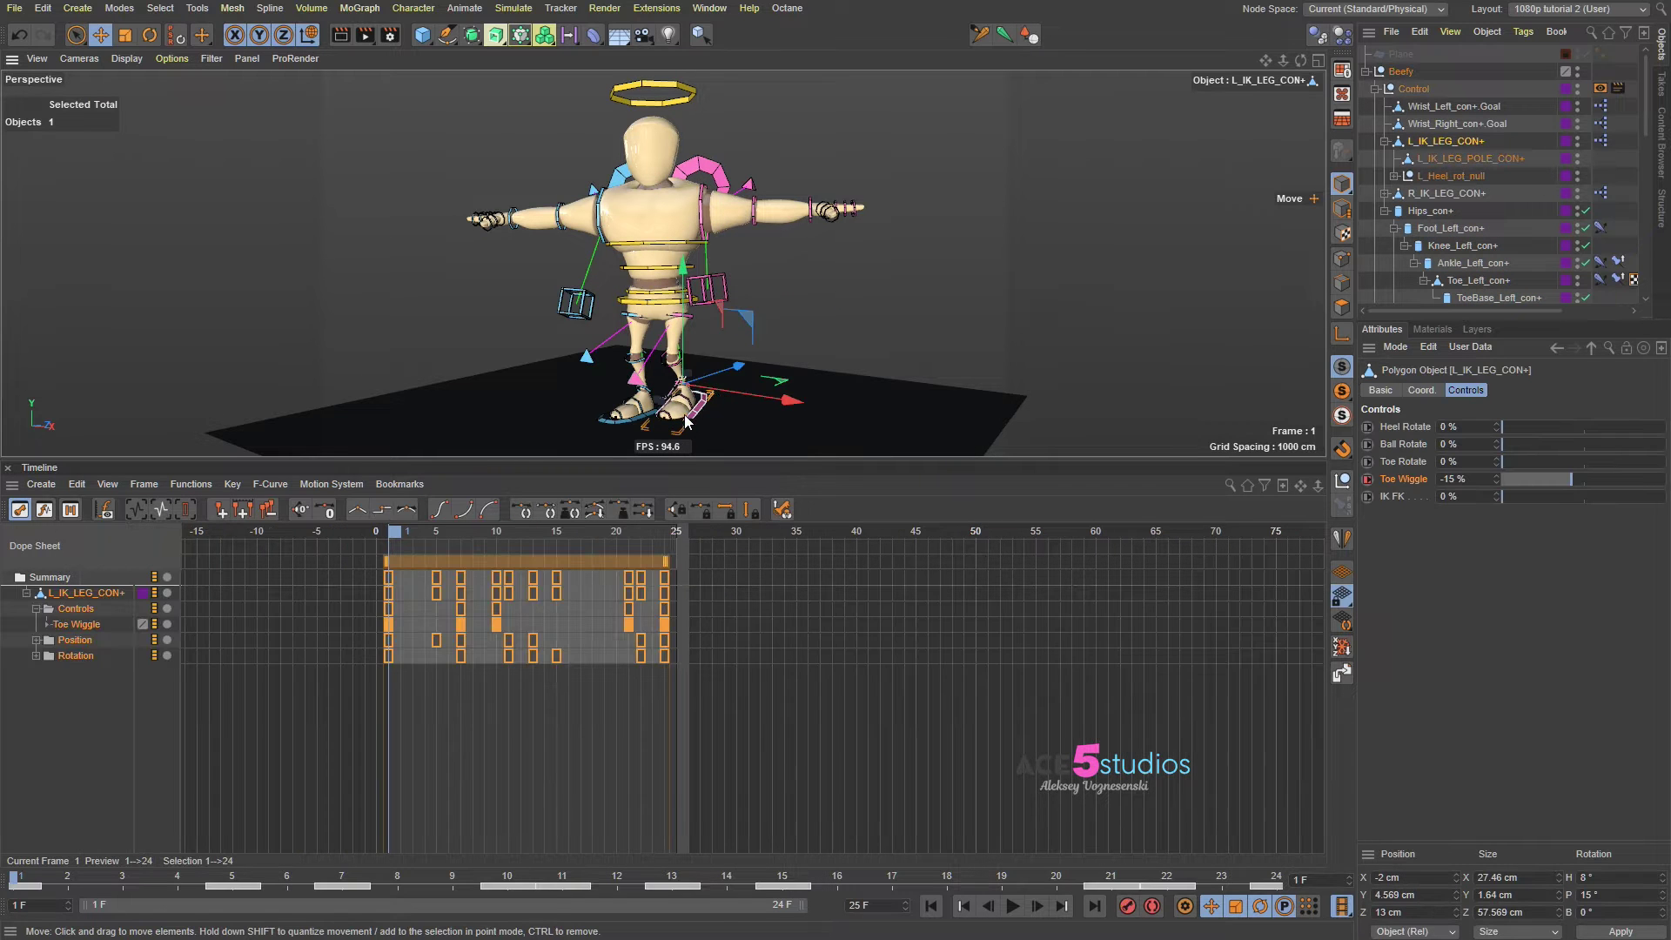
click(625, 420)
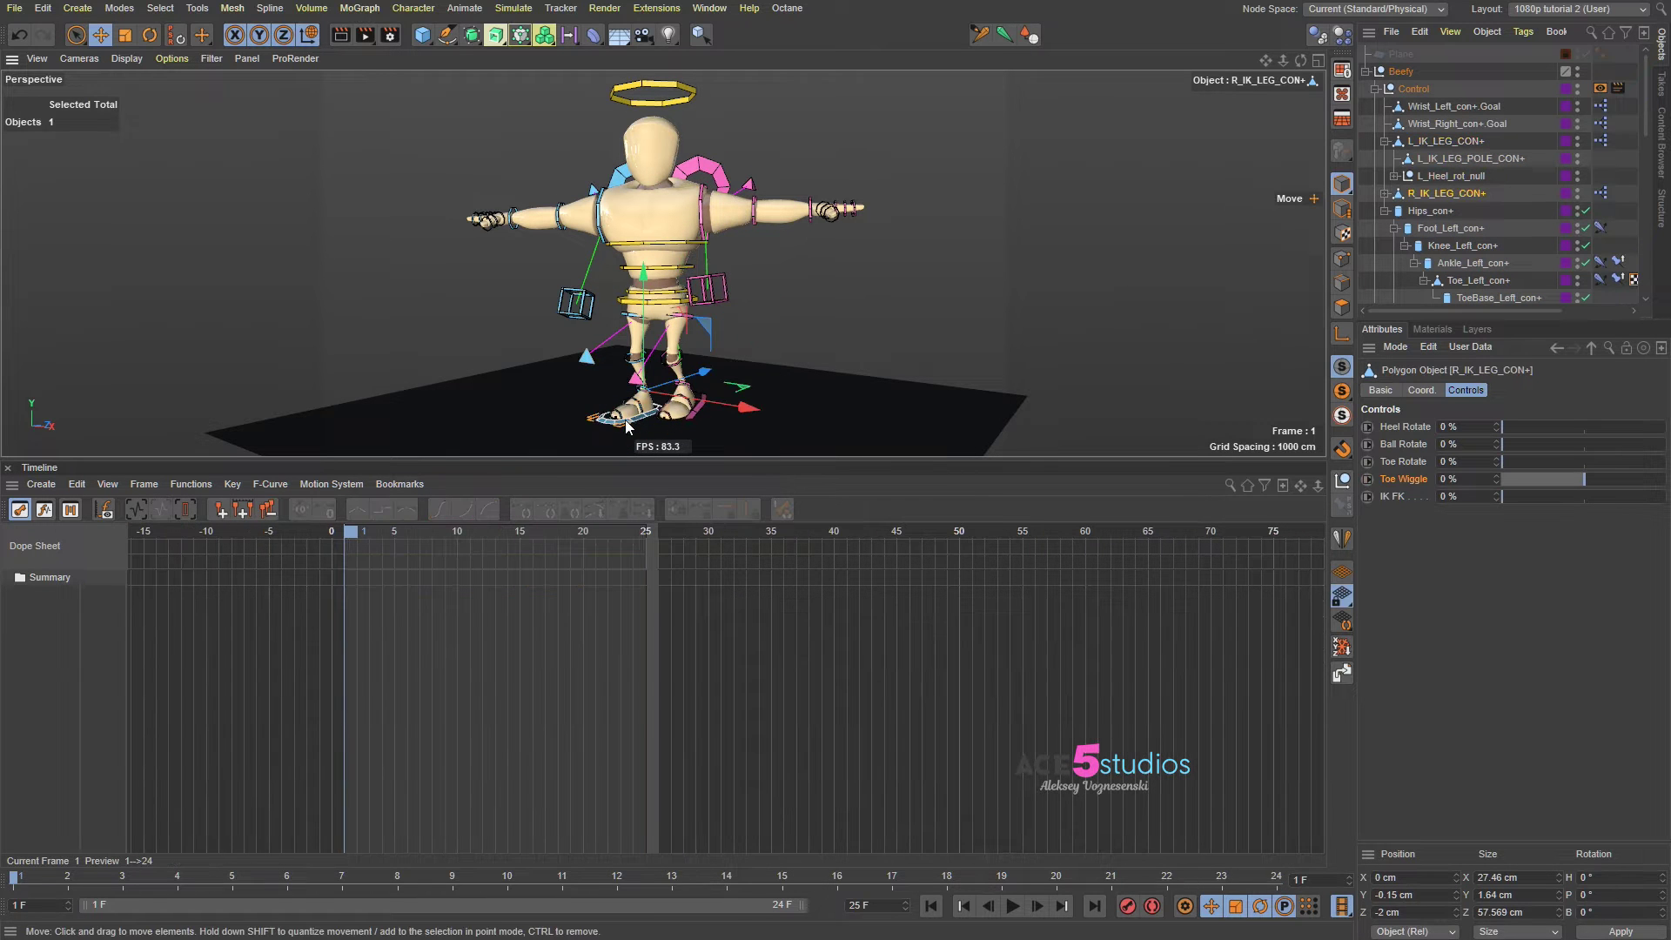
Step: Copy all animation tracks of L_IK_LEG_CON+ from the timeline
click(703, 407)
click(91, 648)
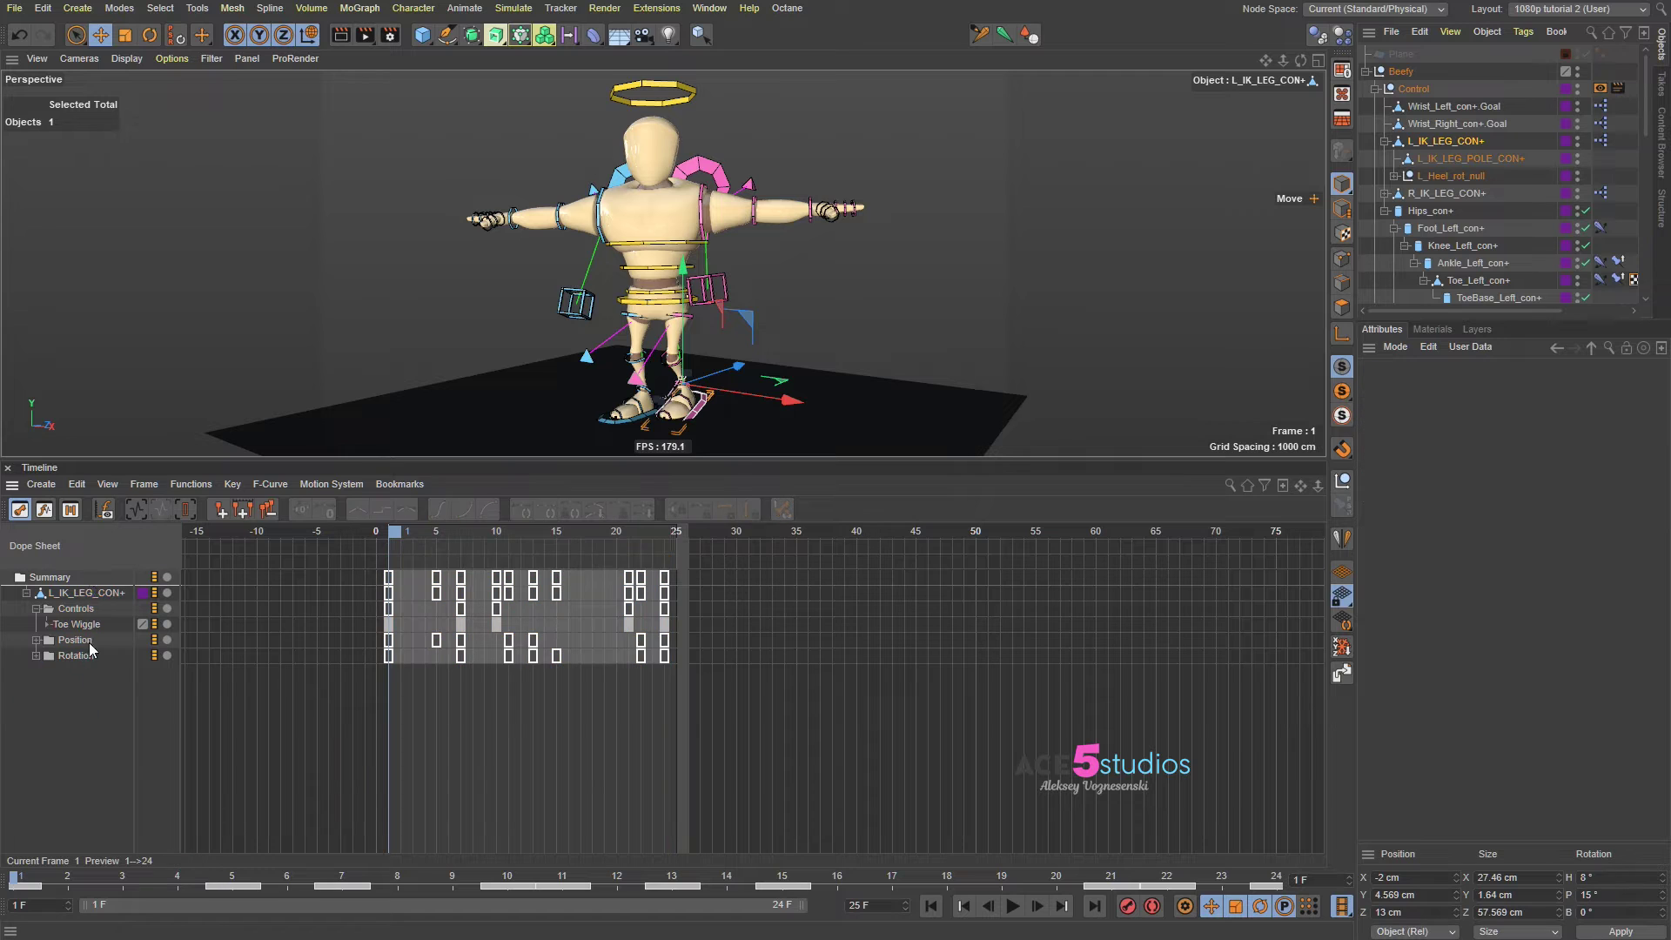
click(80, 595)
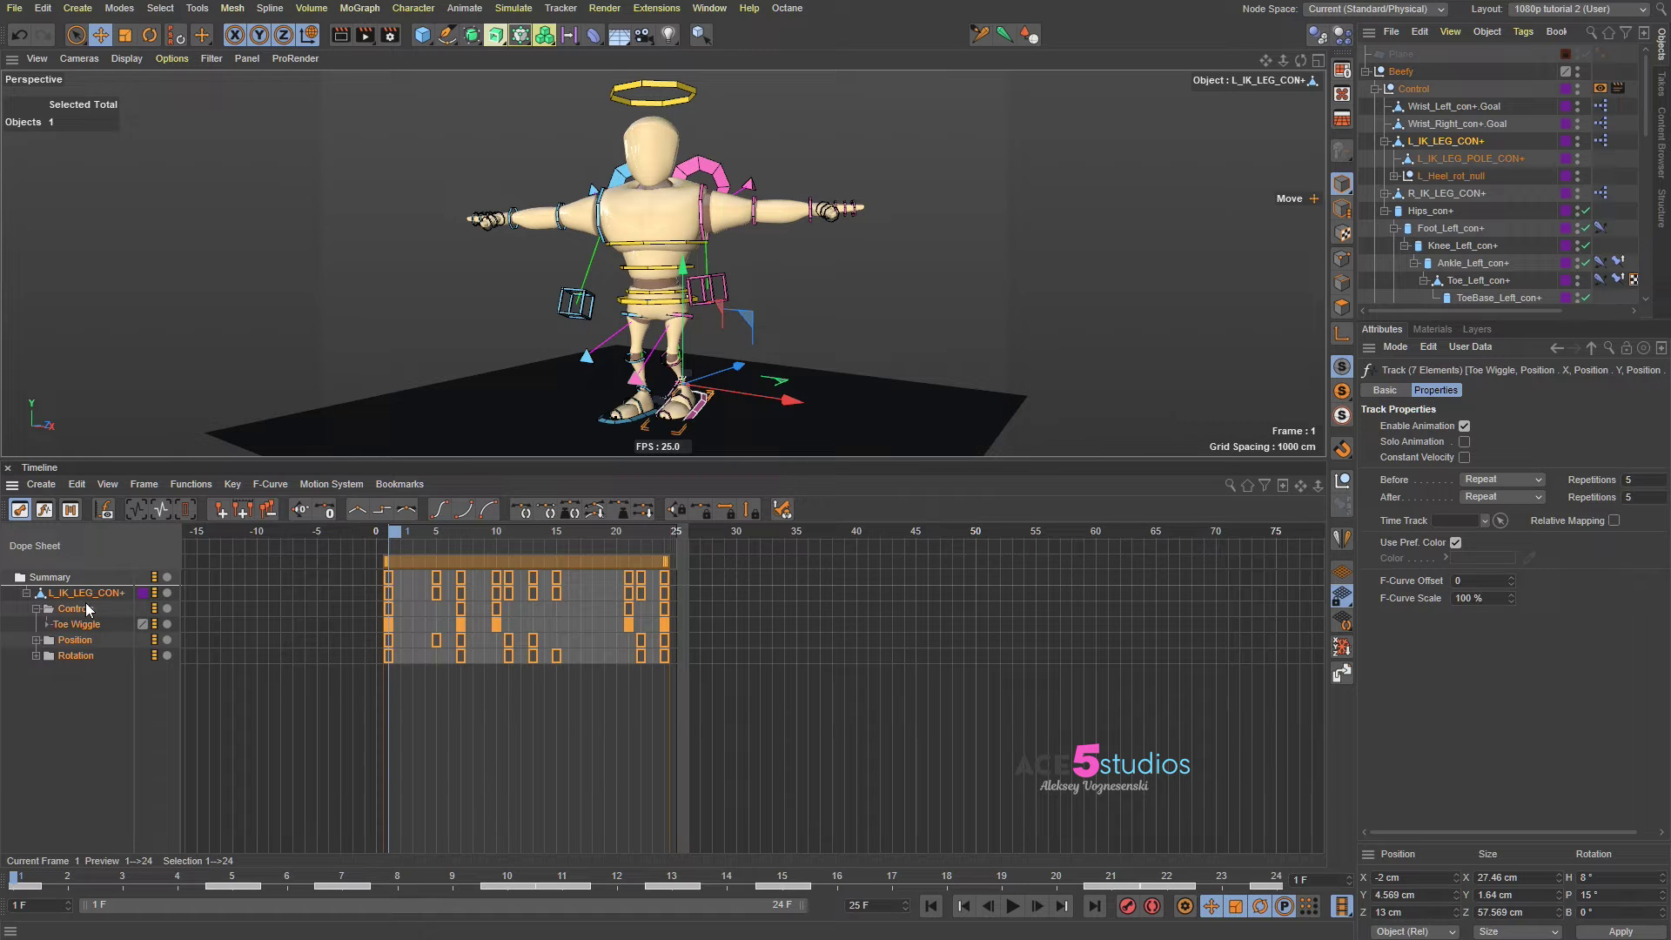
click(97, 492)
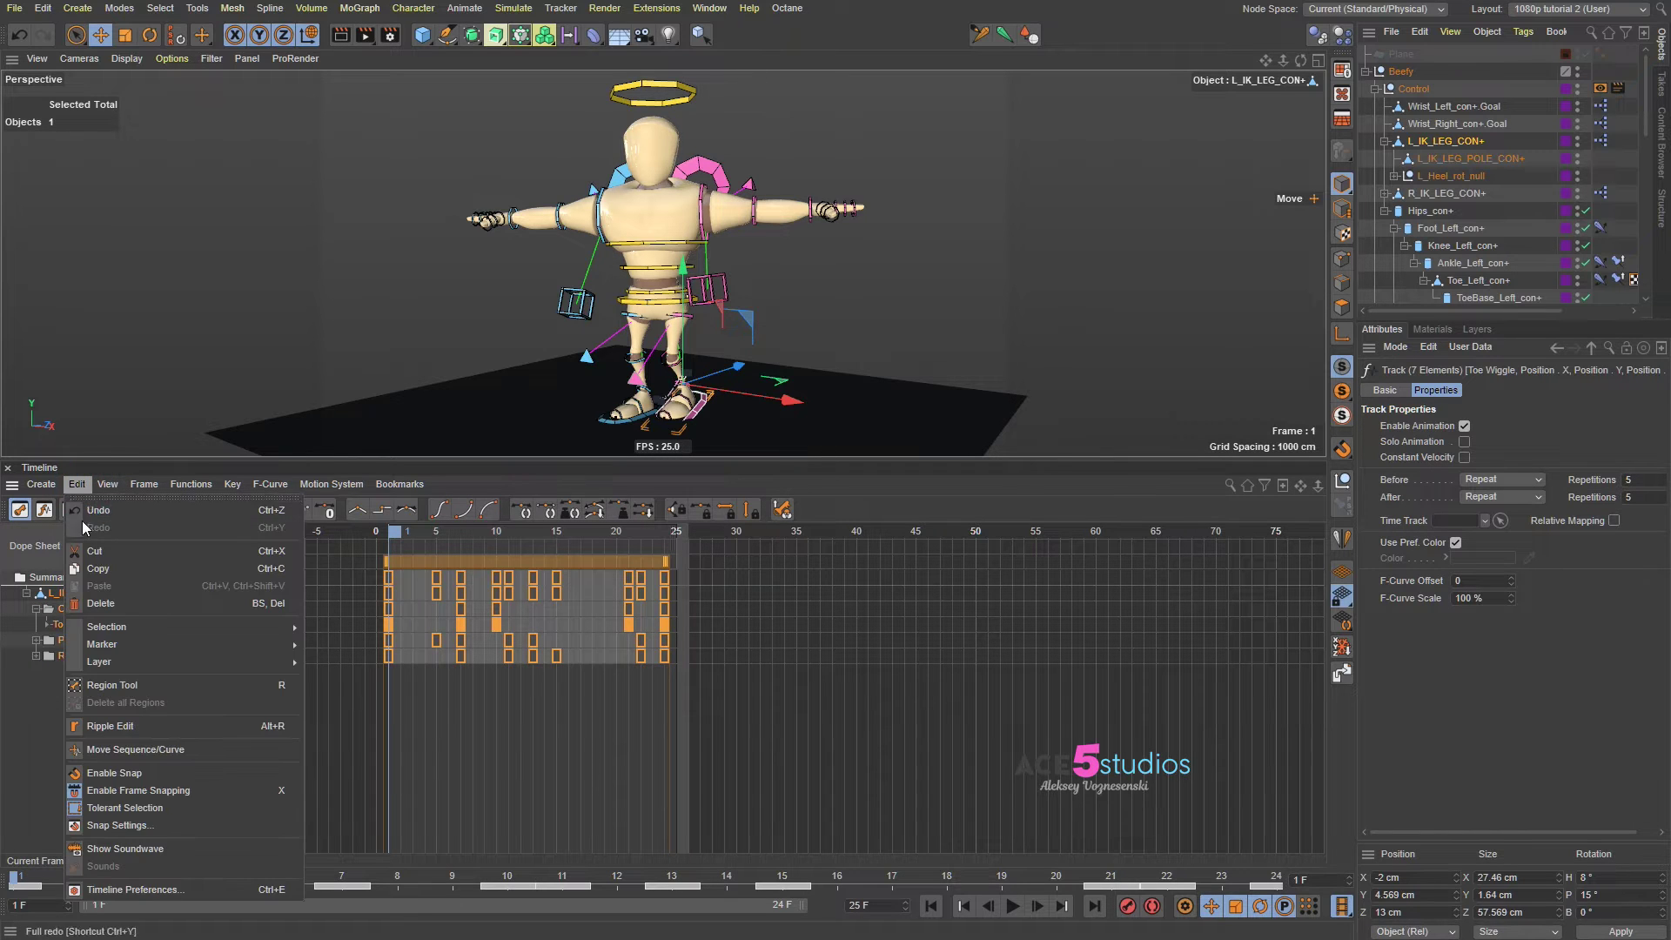
click(35, 712)
right_click(83, 596)
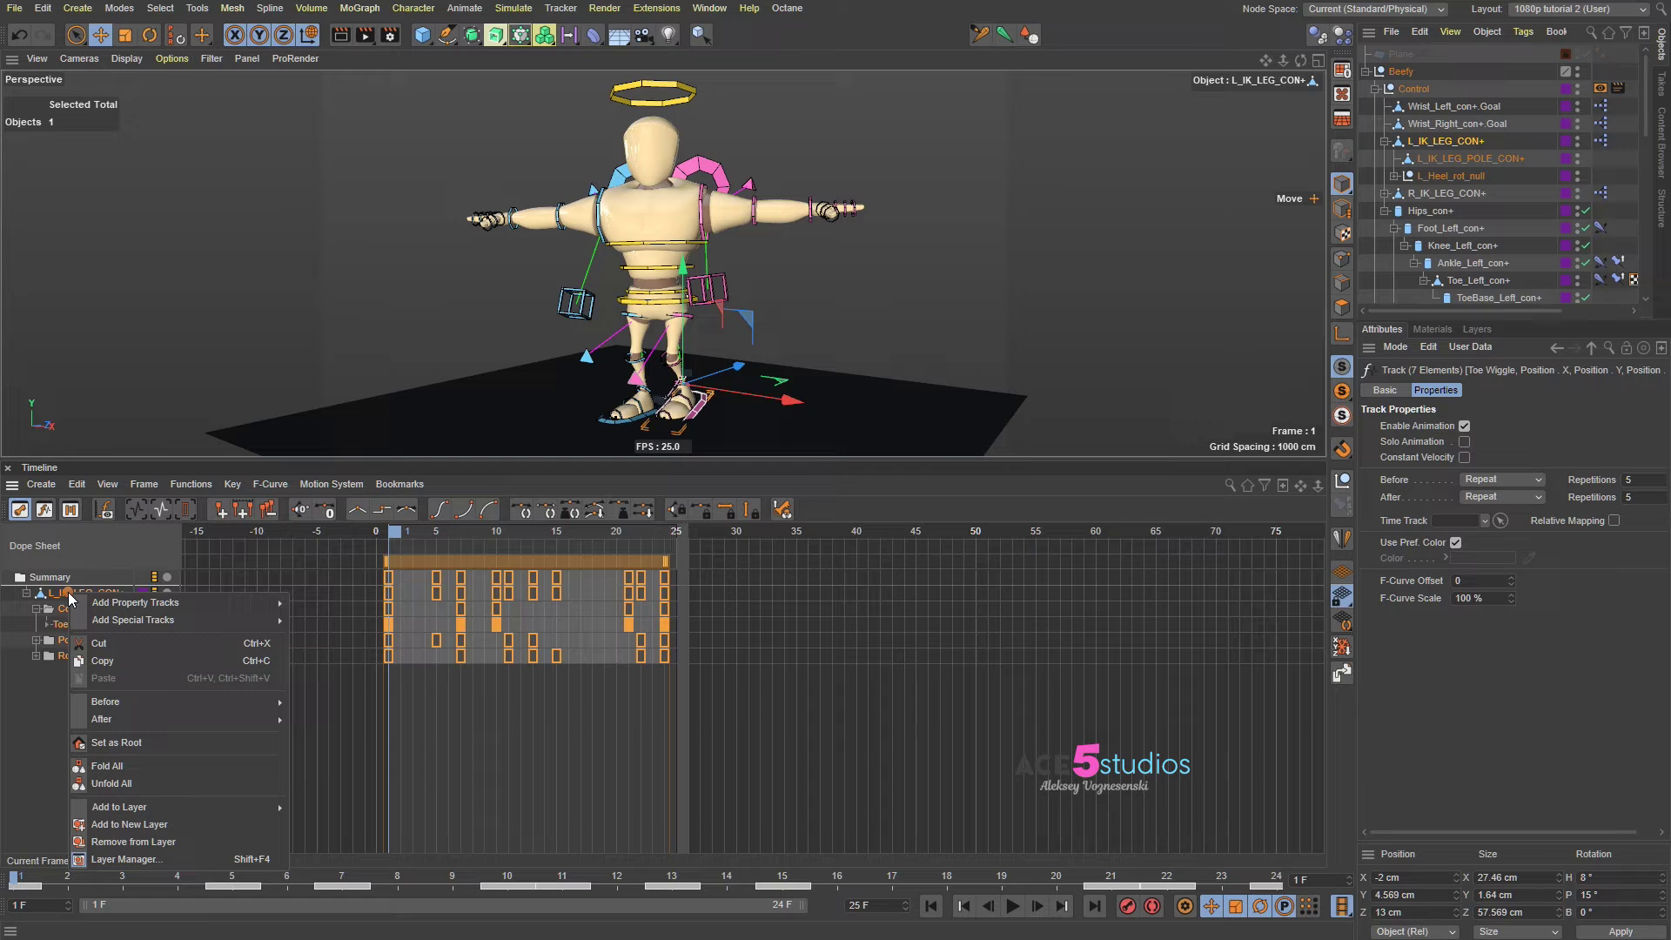
click(110, 658)
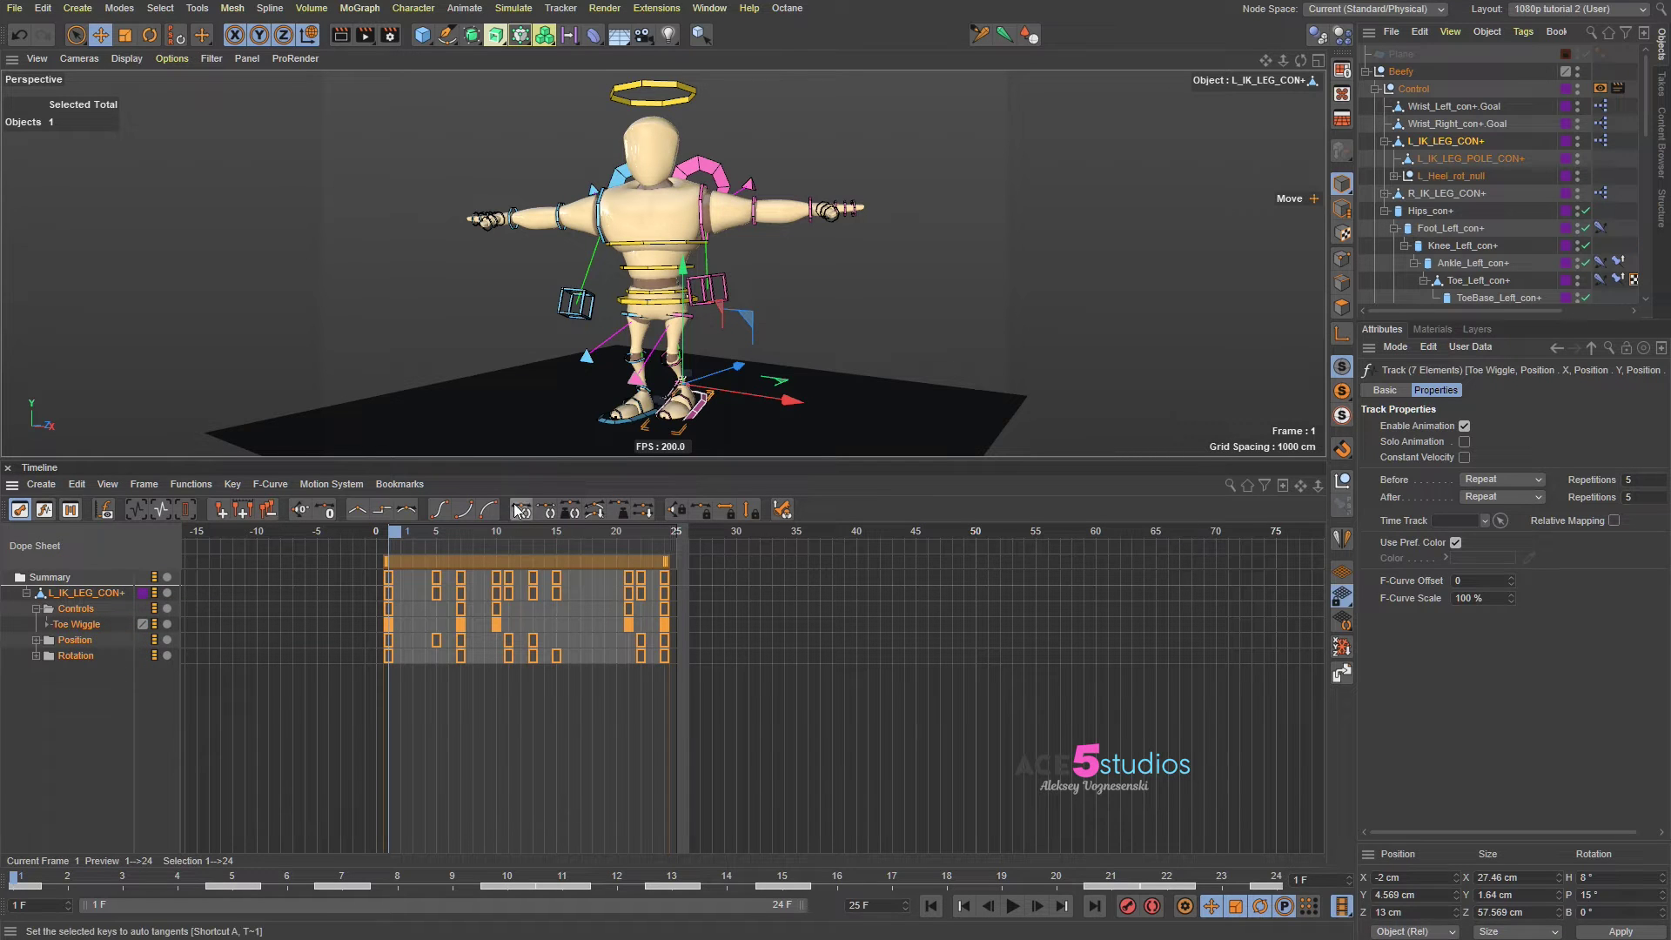
Step: Record a keyframe for R_IK_LEG_CON+ at frame 1 and widen the timeline's track list
click(627, 416)
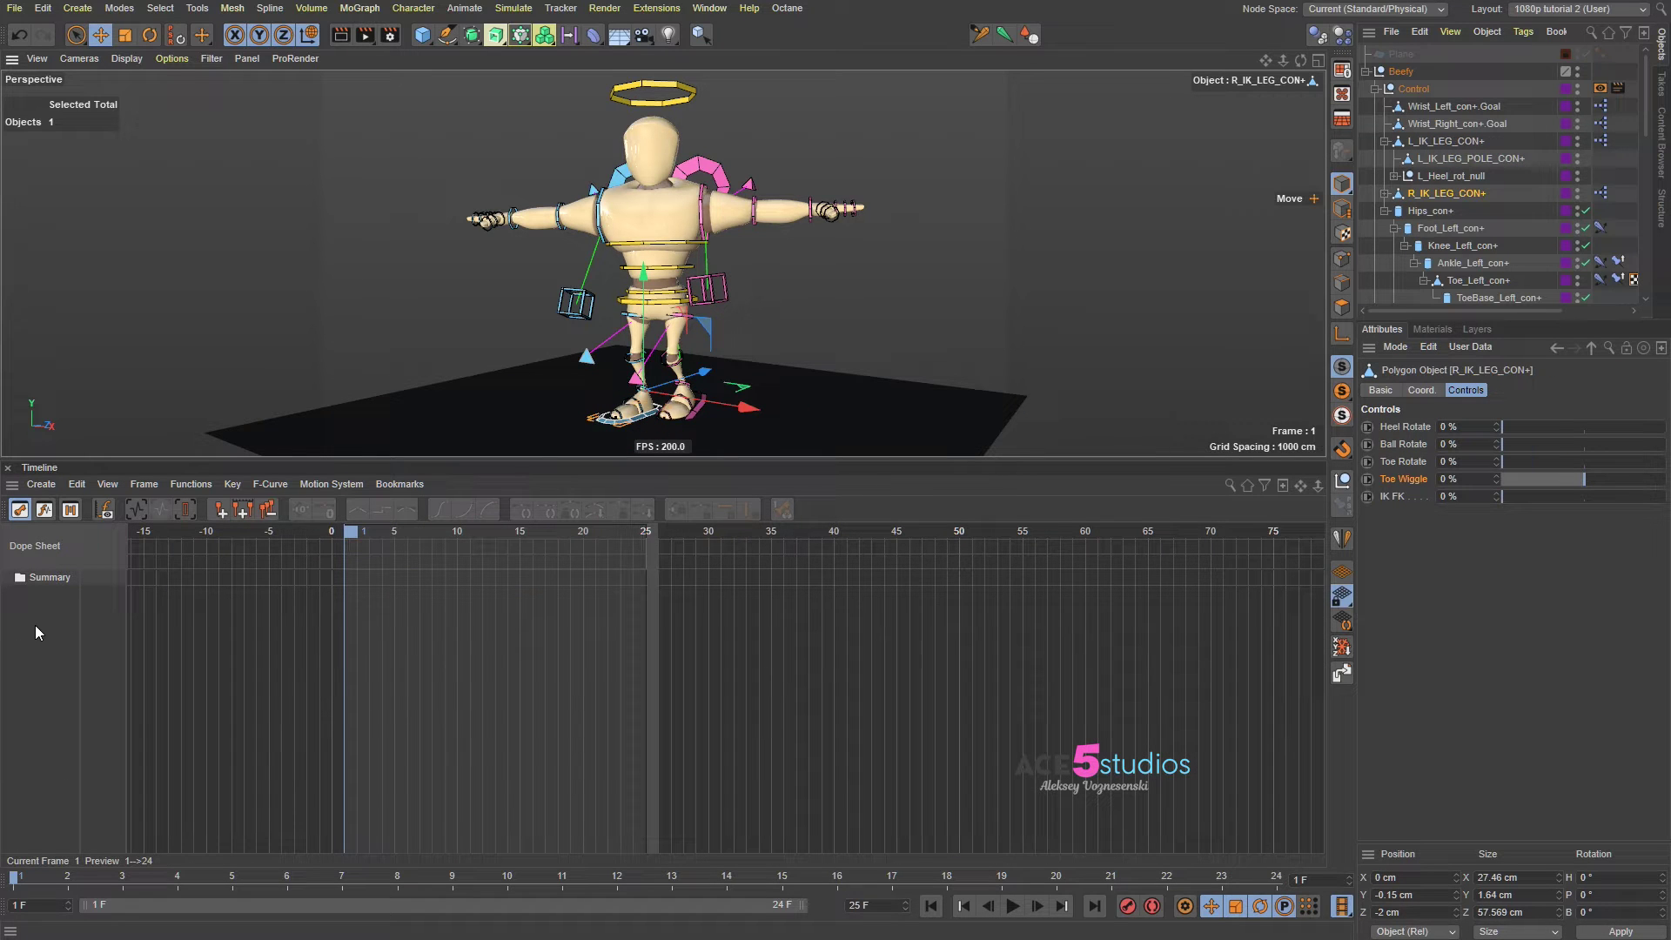
click(1128, 905)
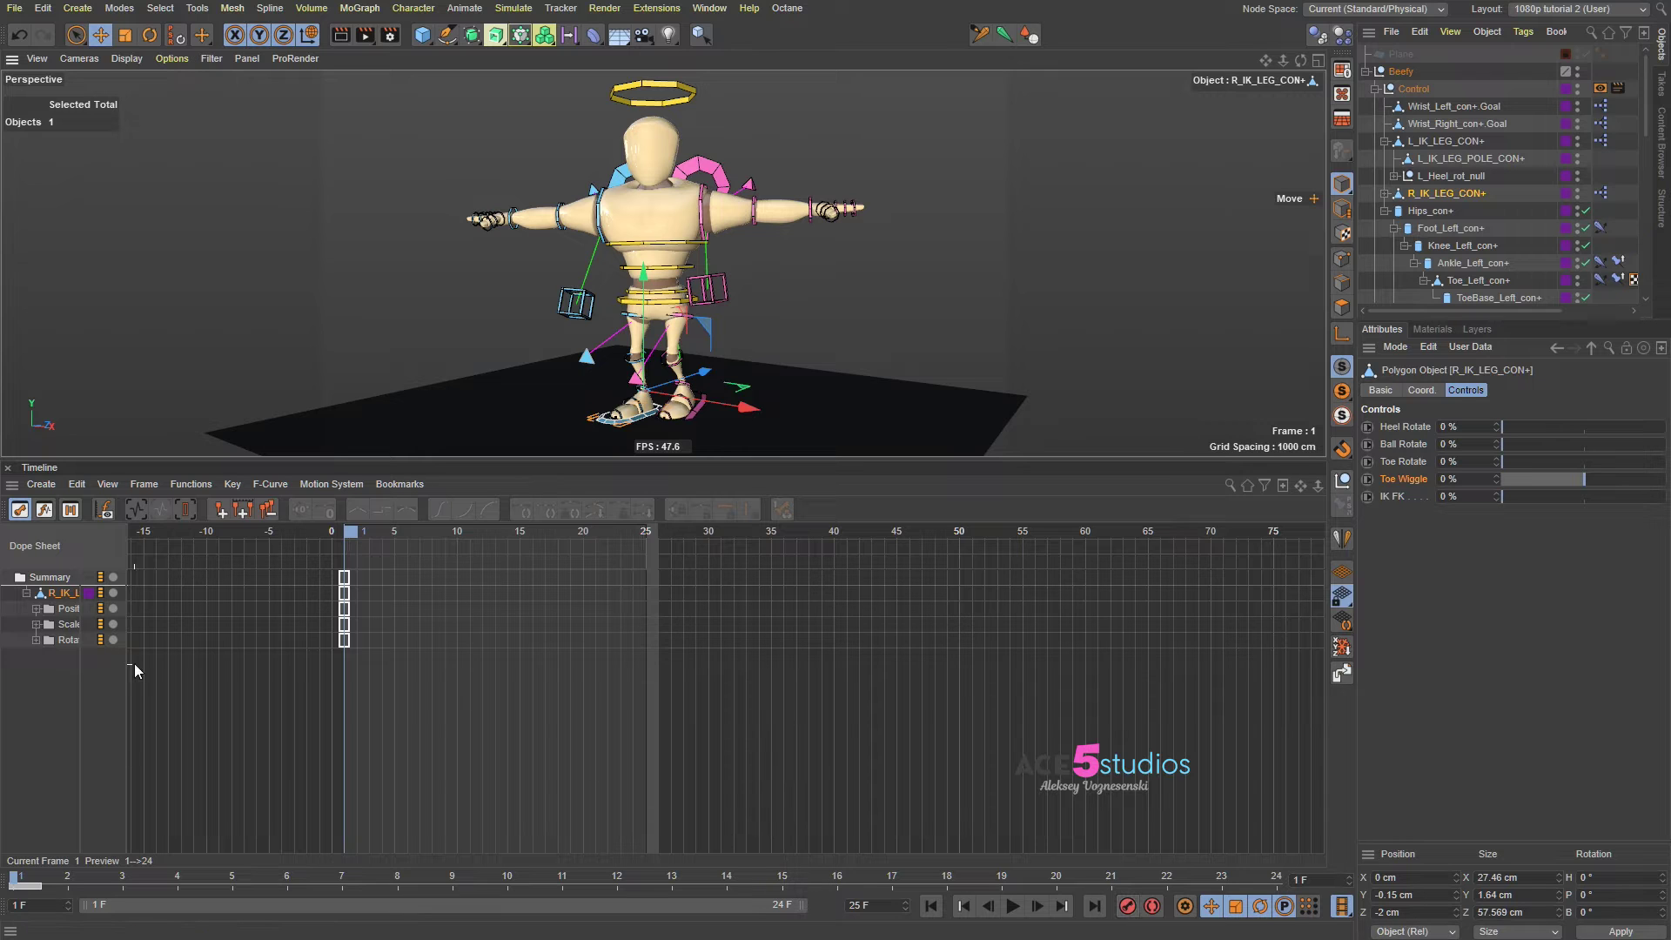
drag(127, 663, 178, 668)
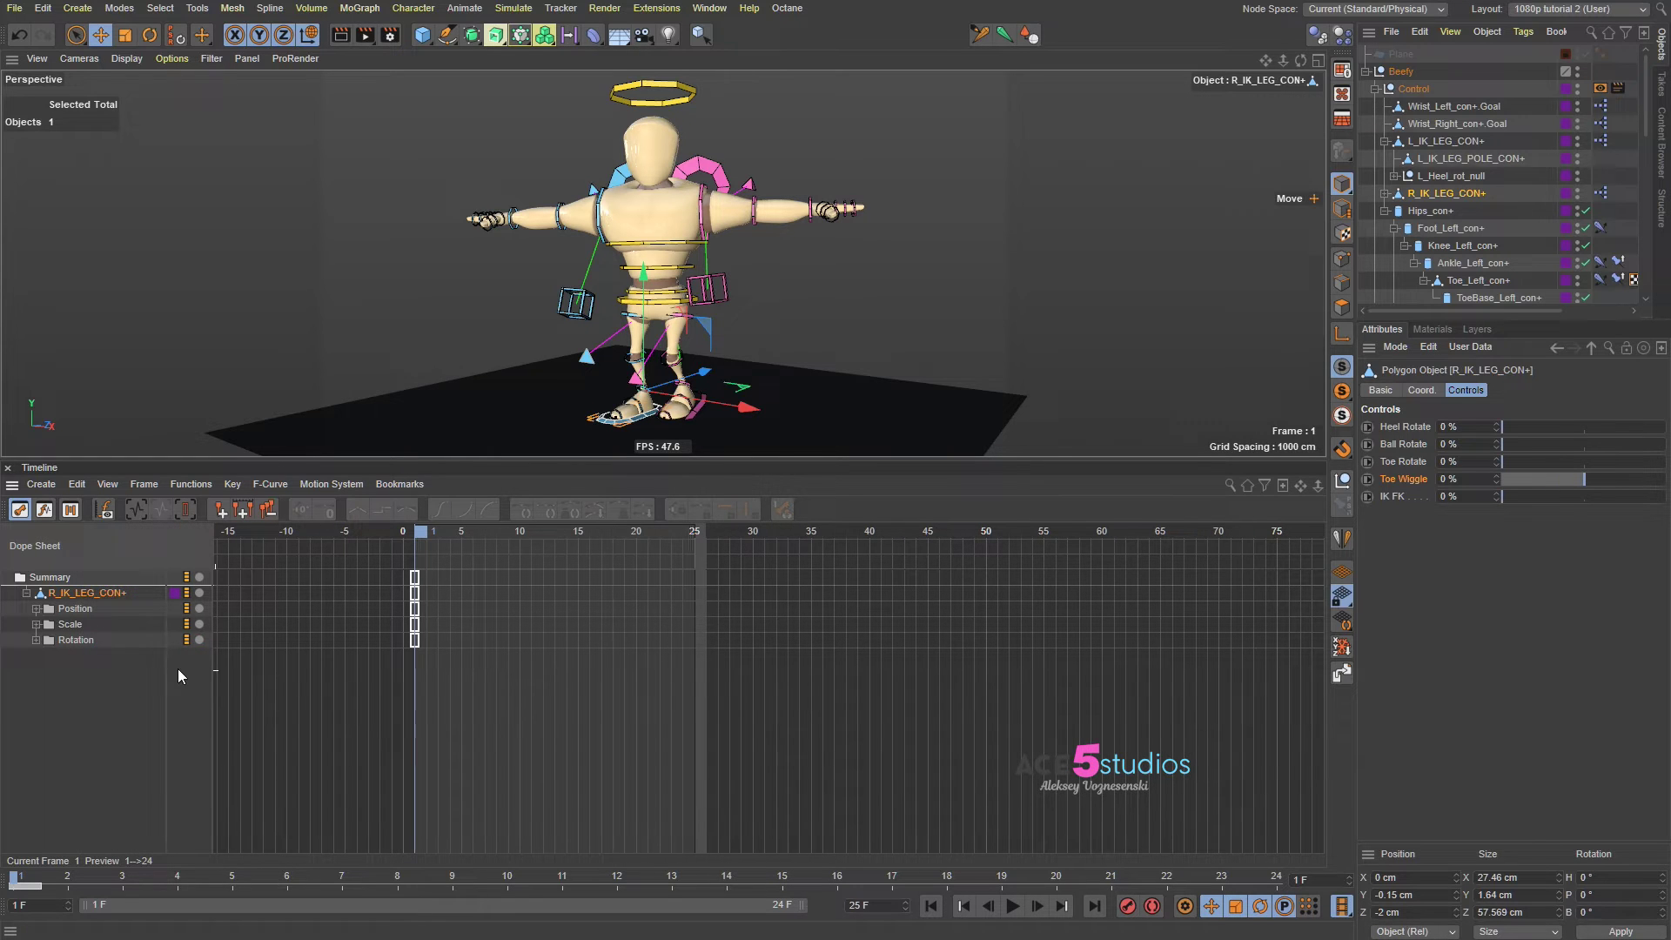
Step: Select all R_IK_LEG_CON+ tracks in the timeline and paste the copied left leg keyframes onto them
right_click(55, 598)
mouse_move(123, 727)
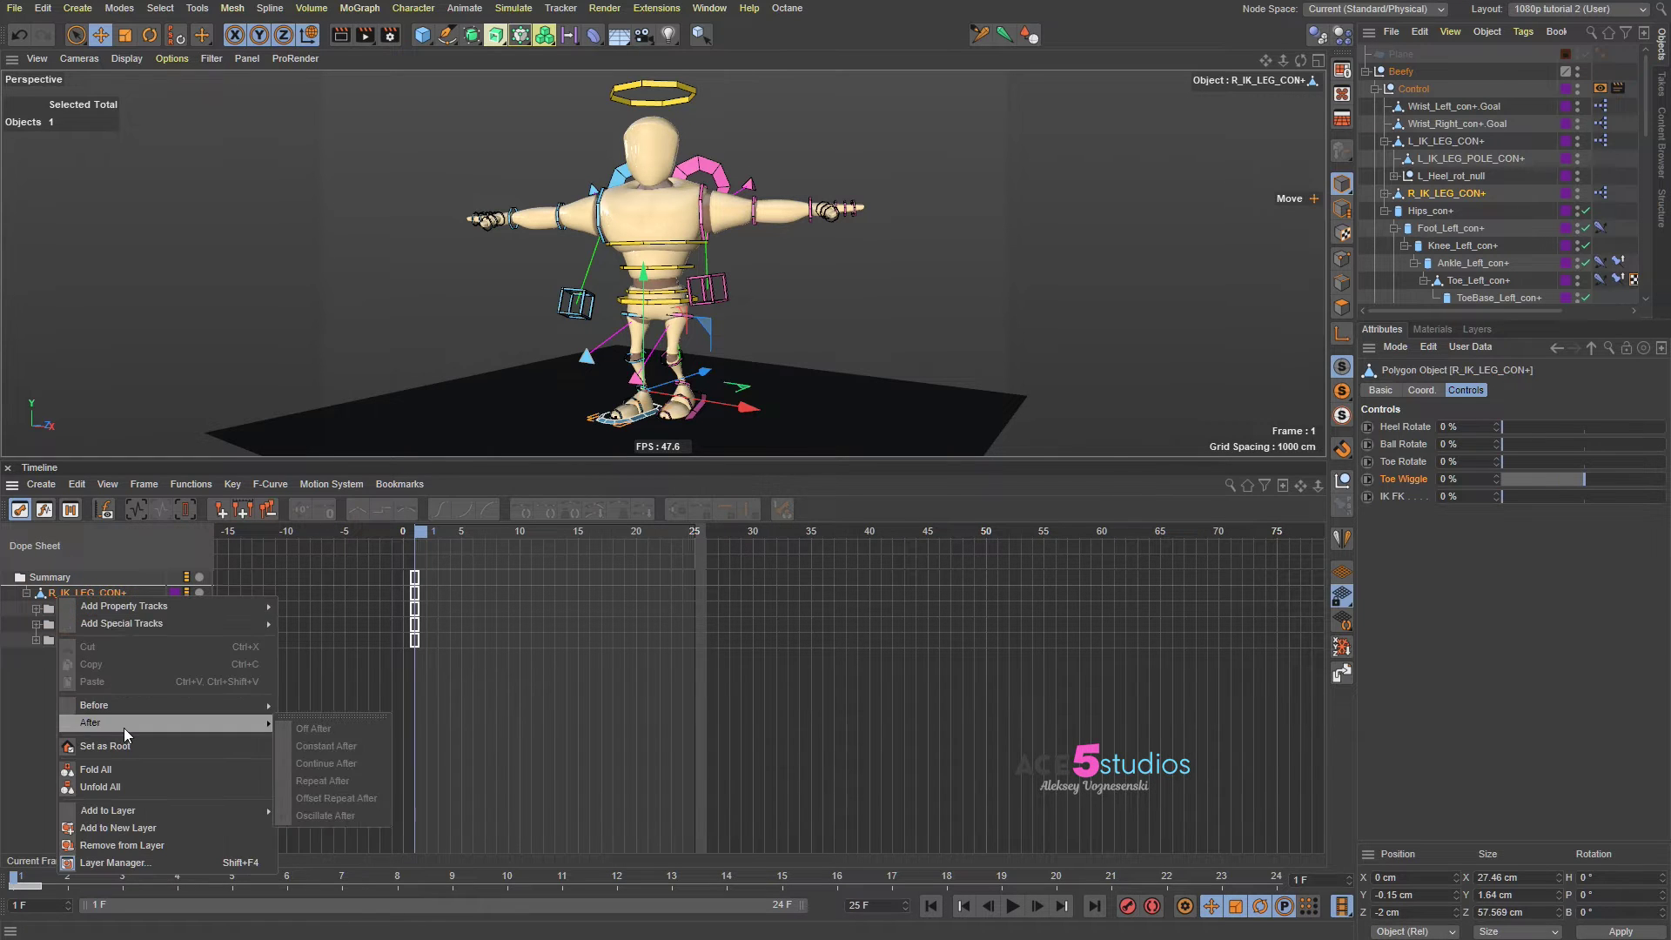
click(32, 694)
click(89, 598)
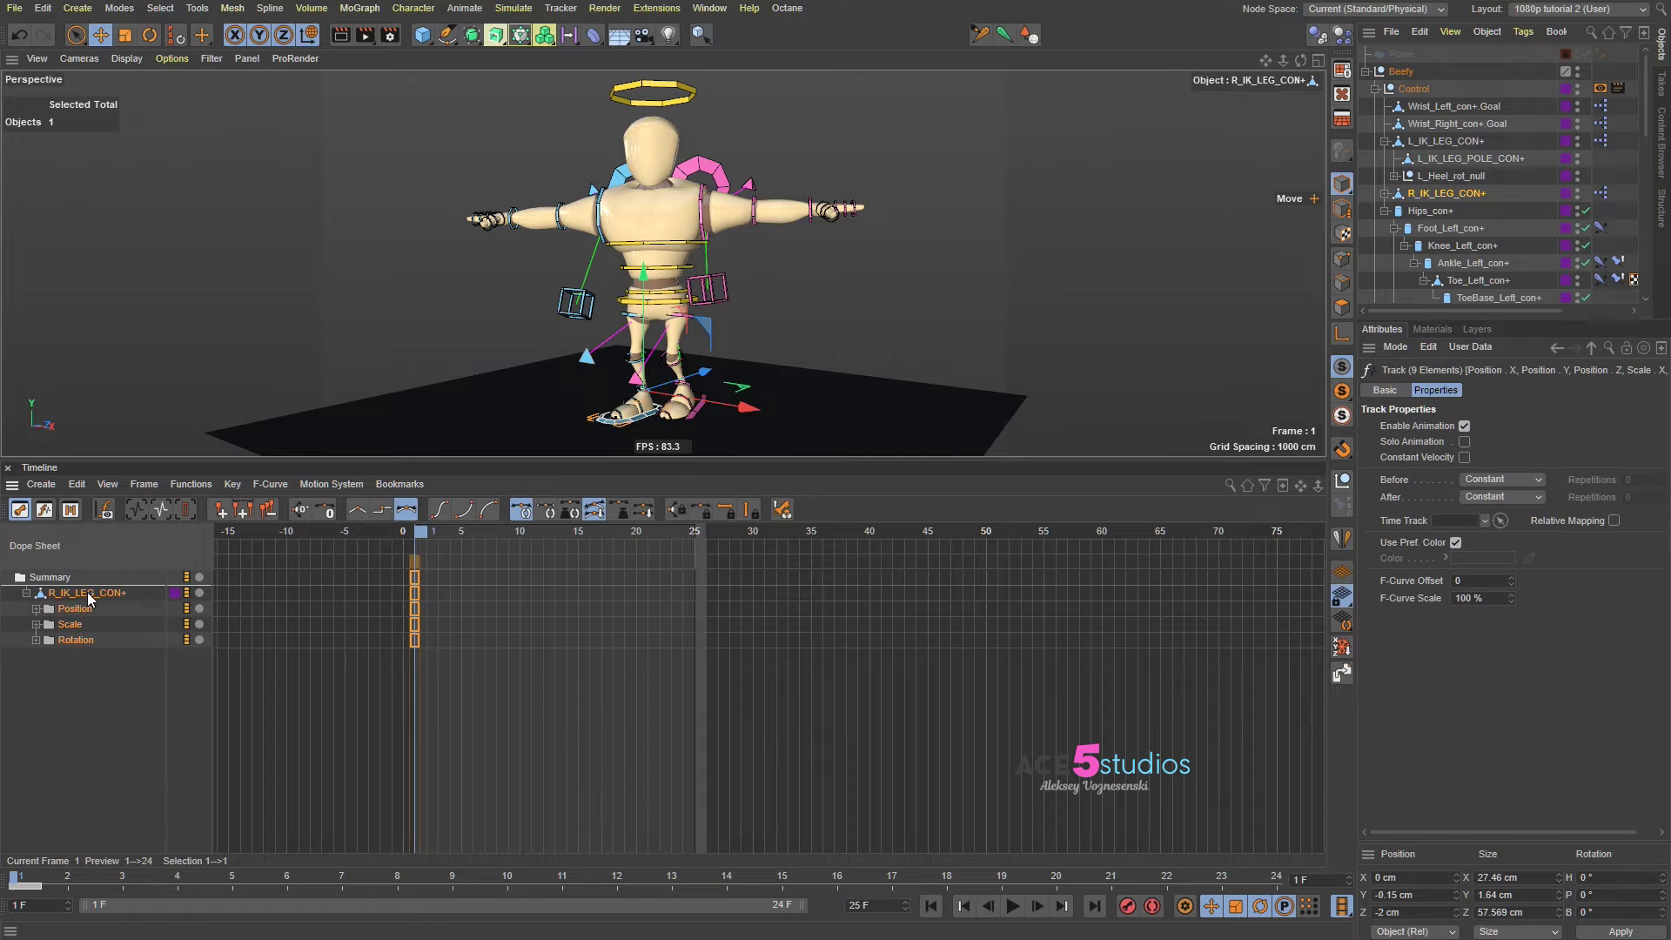
right_click(81, 596)
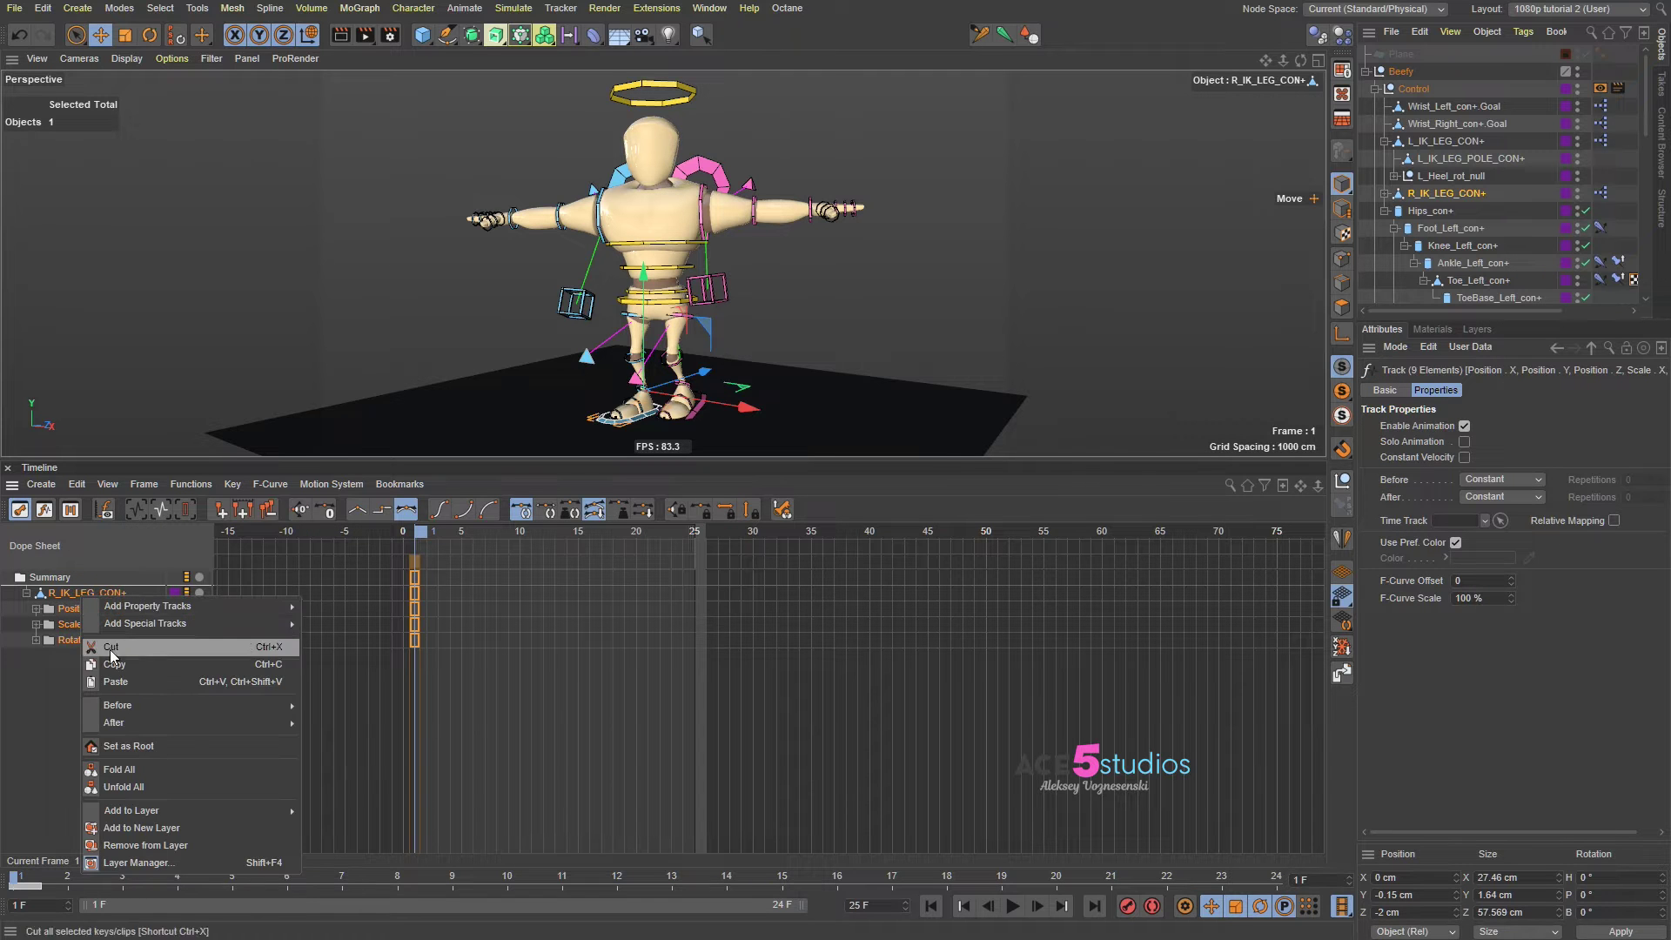
click(129, 681)
Step: Play back the animation close up on the feet and undo the keyframe paste on the right leg control
alt+drag(704, 434, 714, 400)
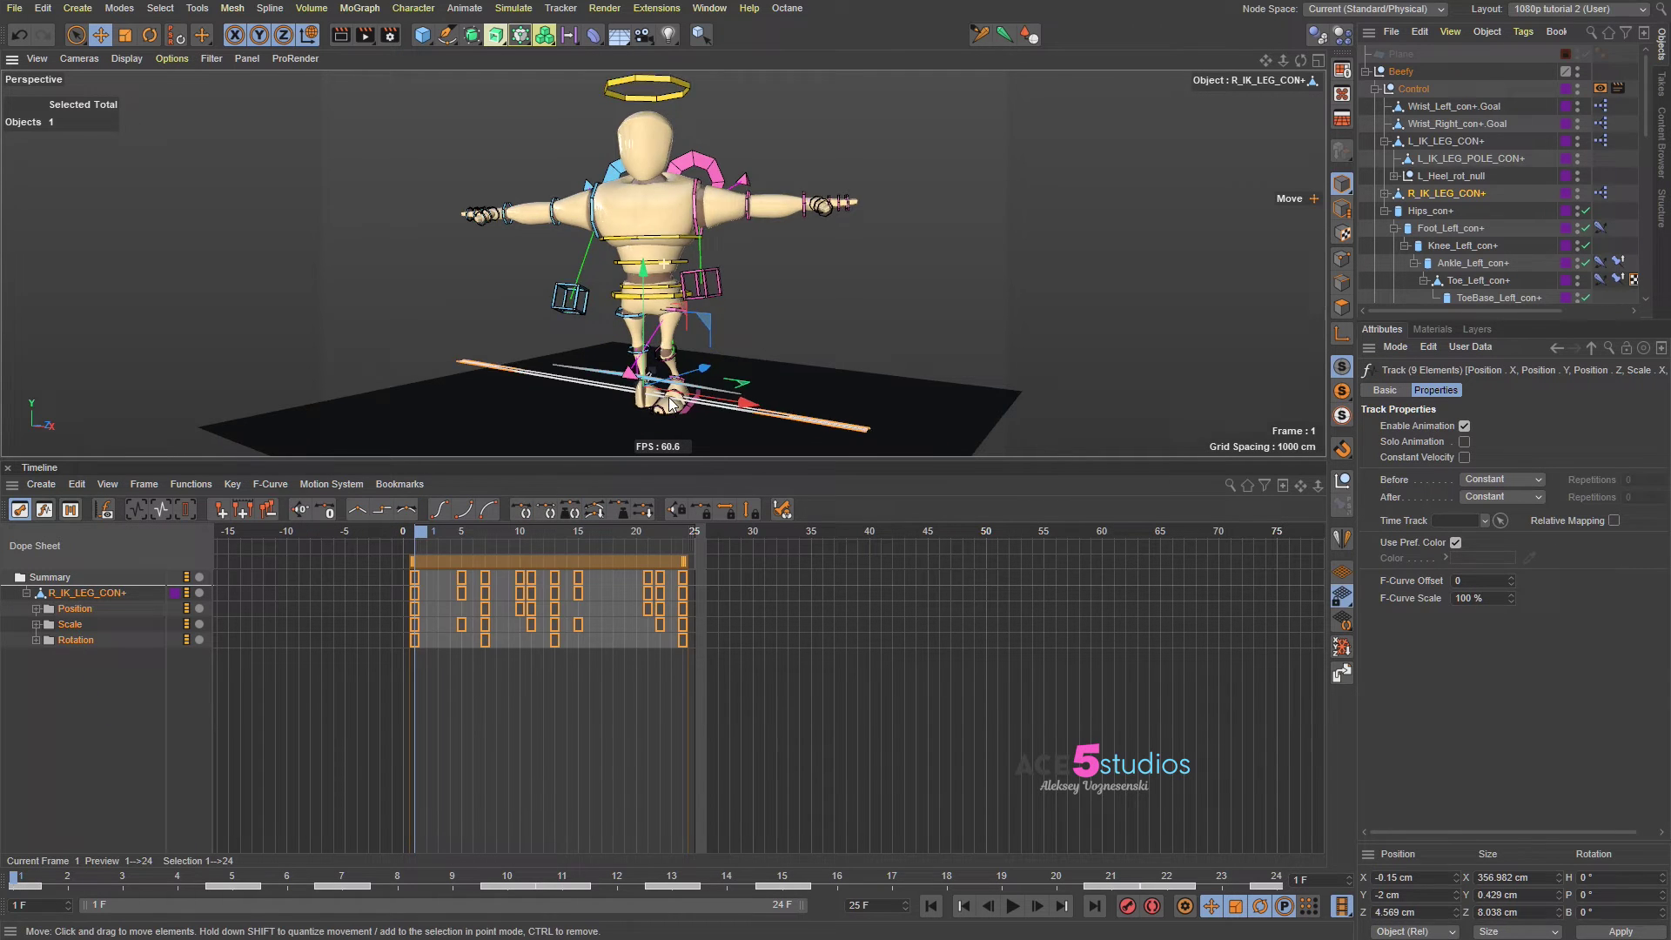
alt+right_drag(714, 401, 757, 339)
key(F8)
alt+drag(757, 339, 704, 333)
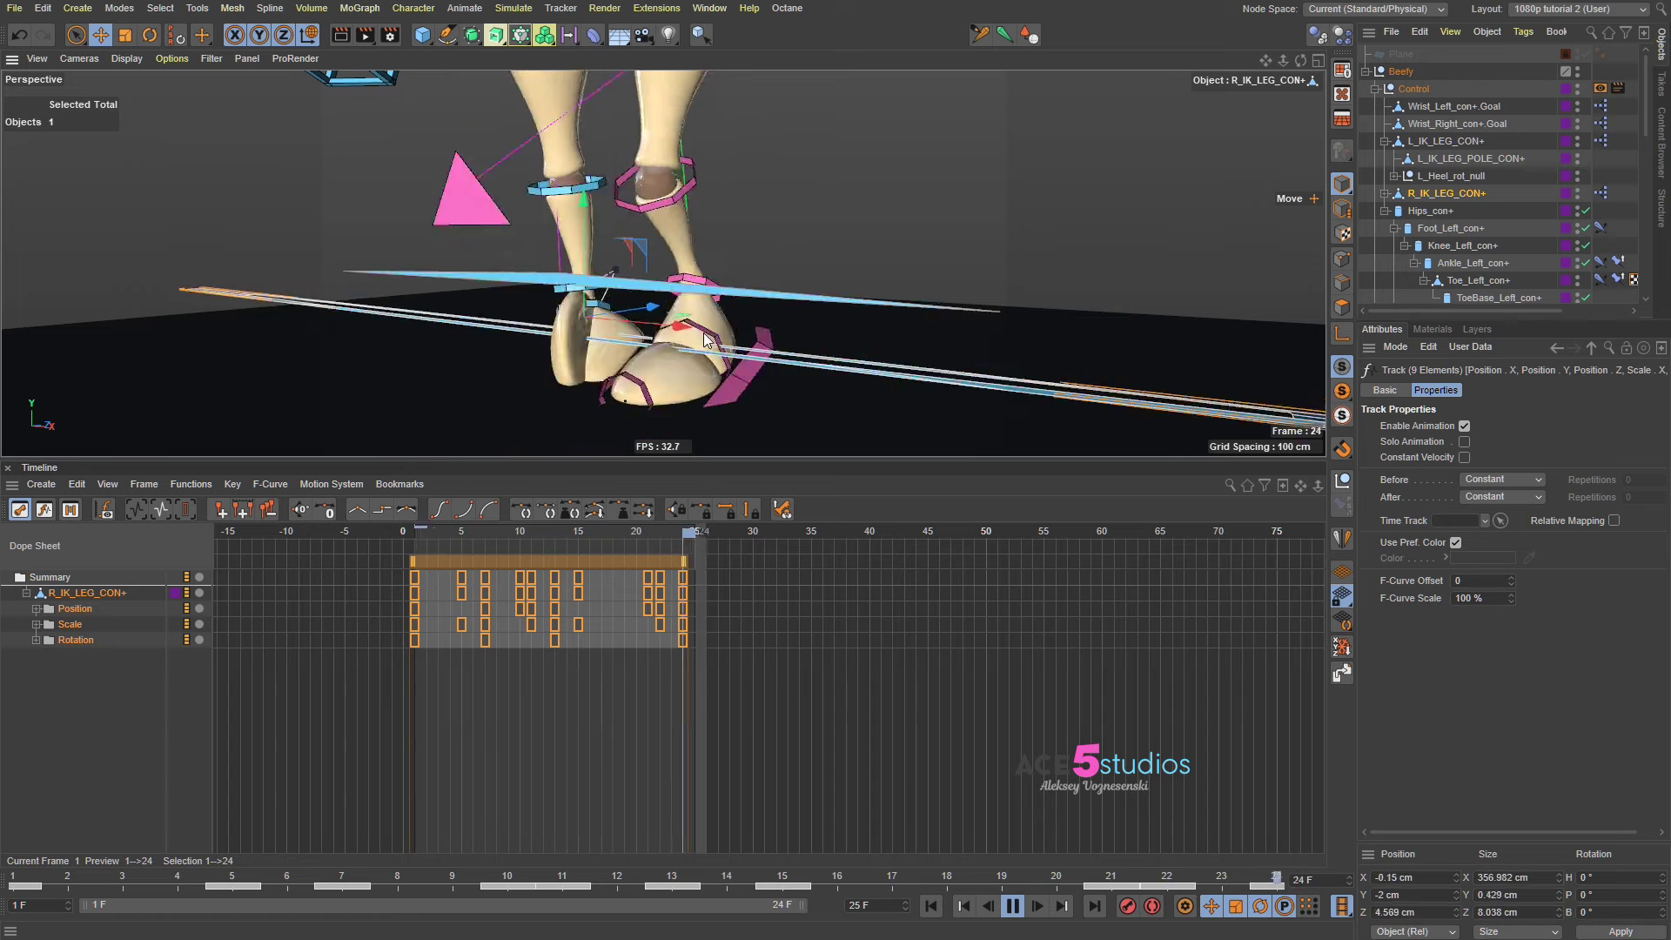
key(F8)
key(ctrl+z)
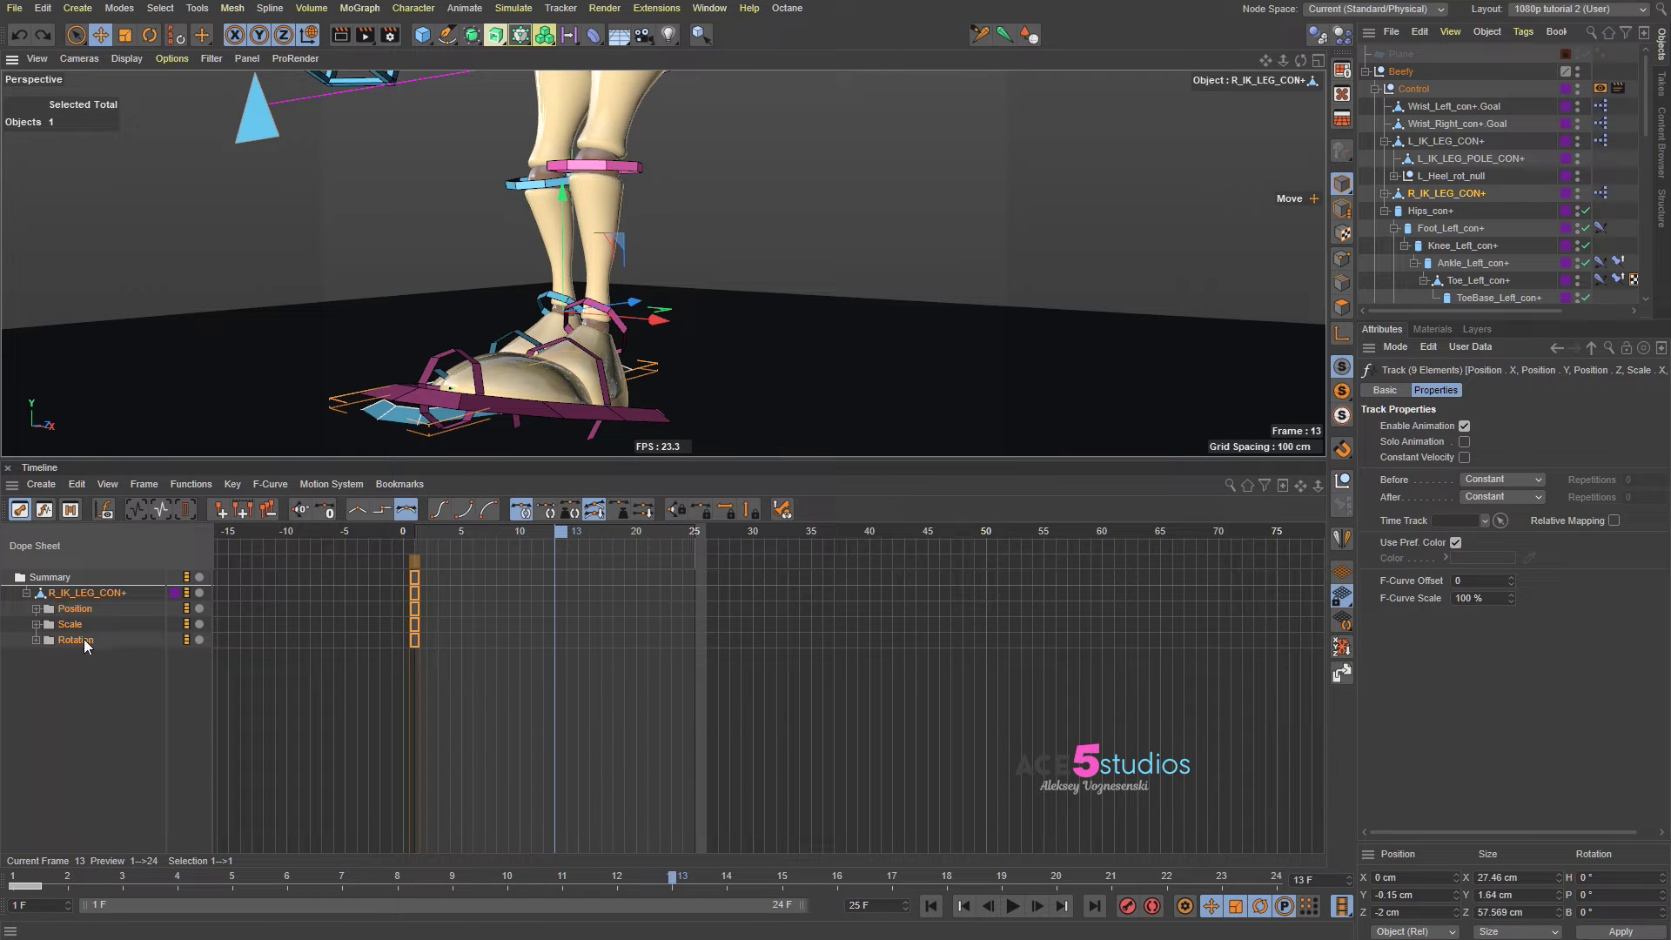
Step: Compare the left leg control's tracks and keyframe Toe Wiggle on R_IK_LEG_CON+ at frame 13
click(625, 411)
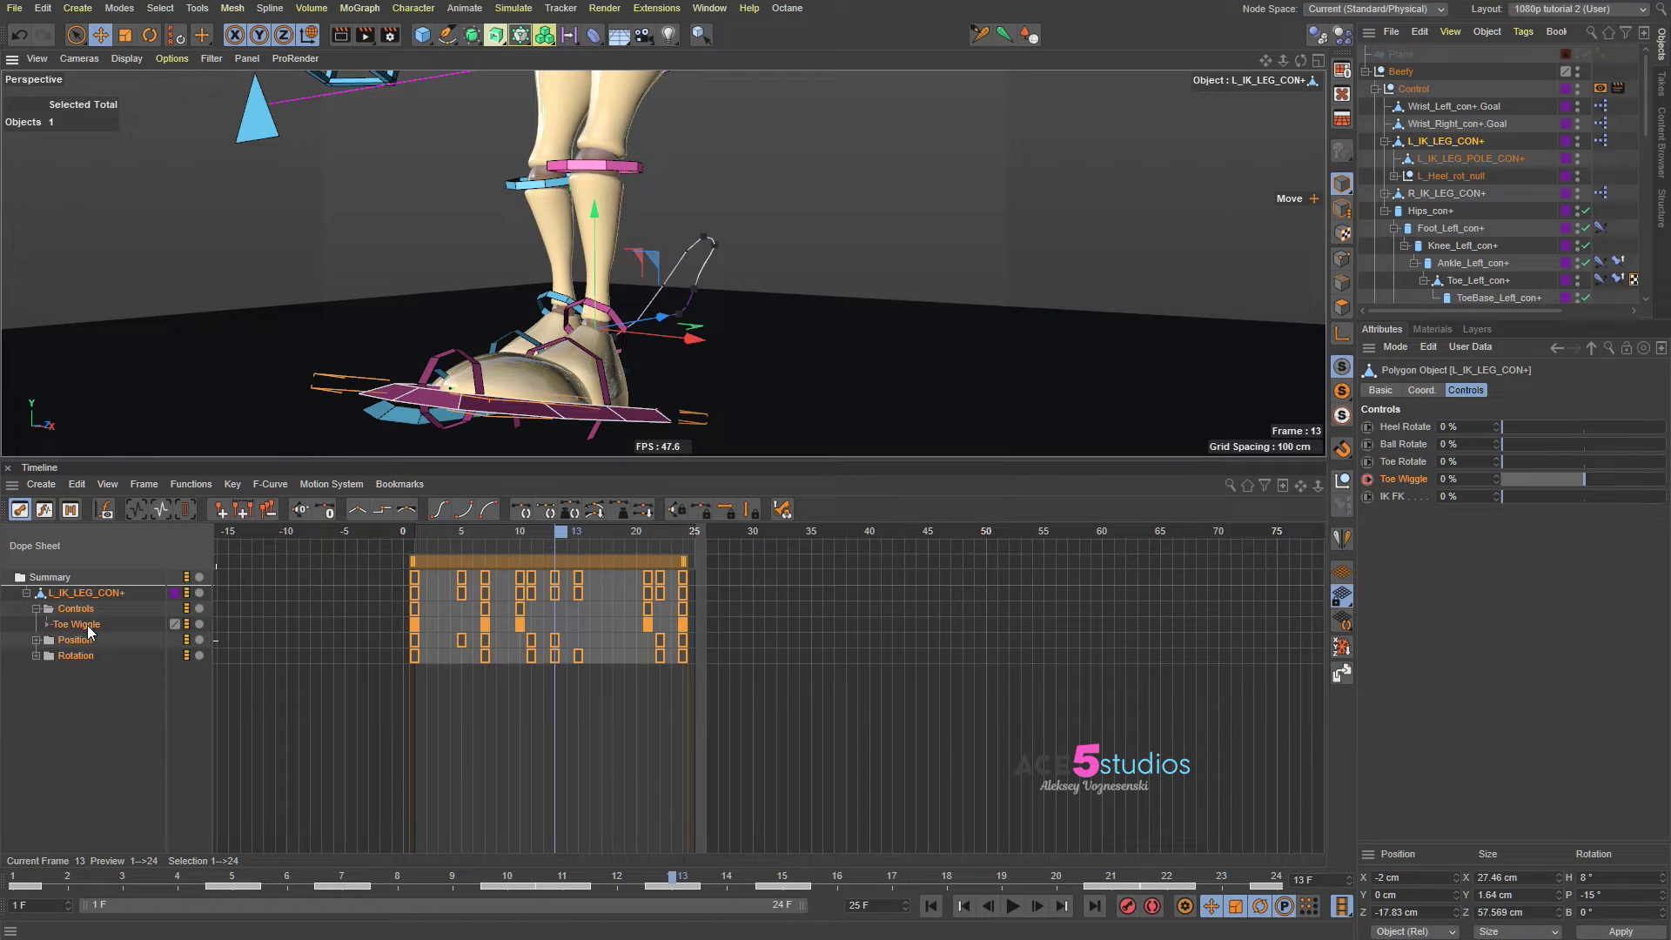
click(379, 414)
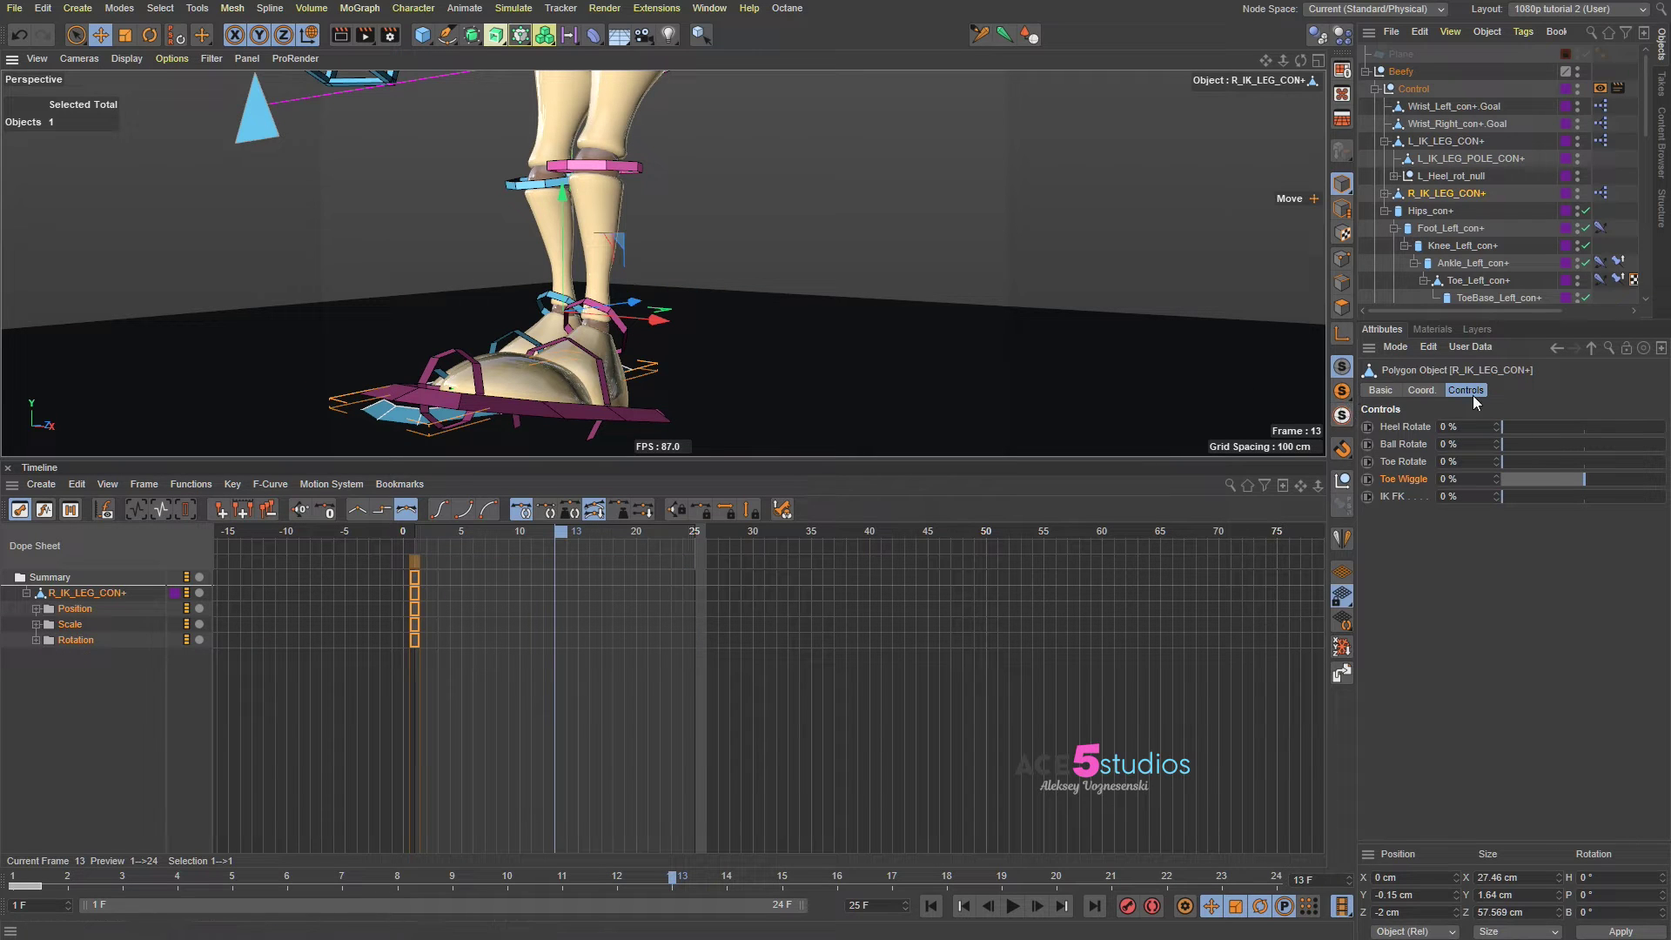
click(1370, 480)
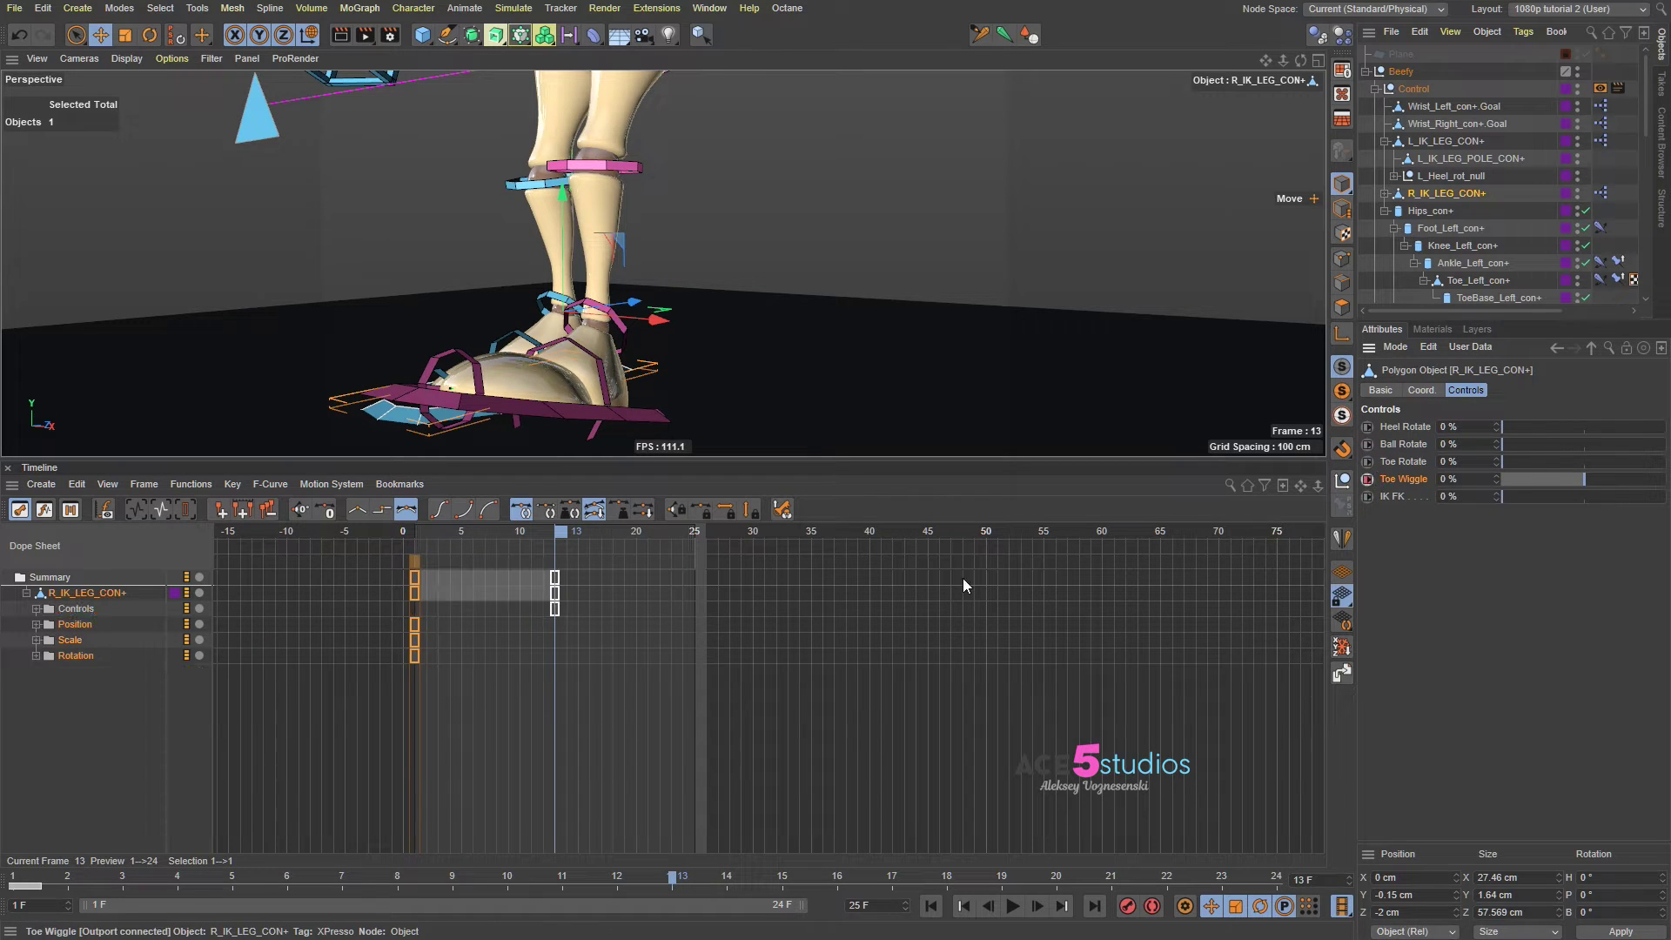
Step: Paste the copied keyframes onto all R_IK_LEG_CON+ tracks at frame 13 and scrub the animation to check the foot
click(84, 593)
right_click(84, 594)
click(176, 668)
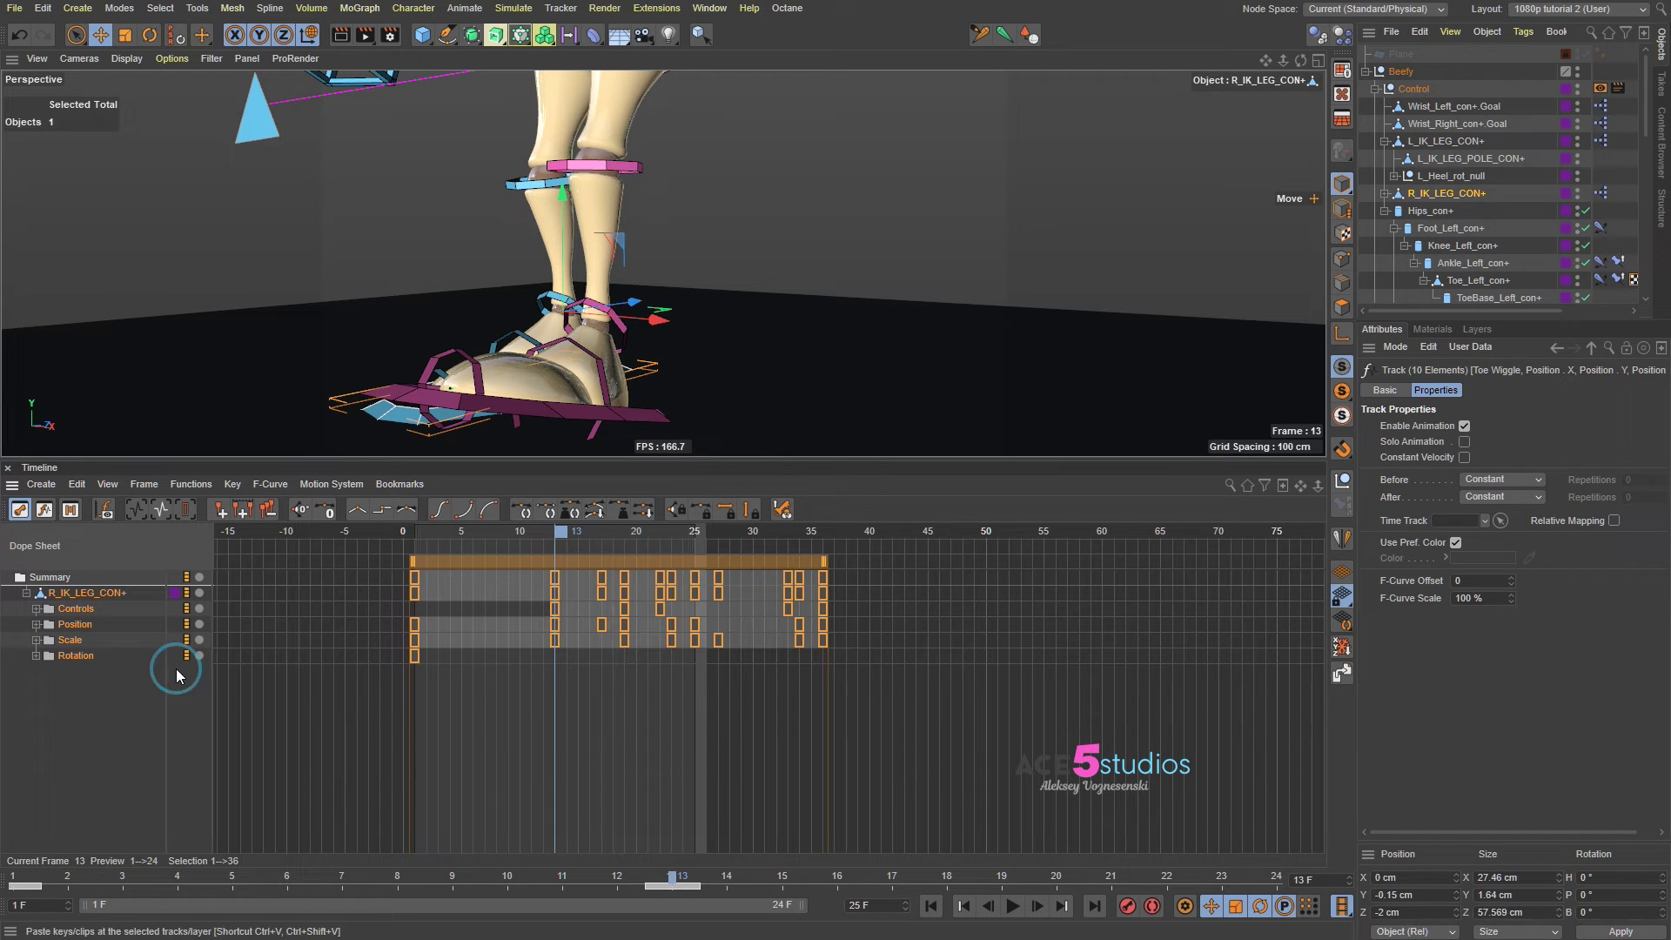
drag(619, 888, 892, 884)
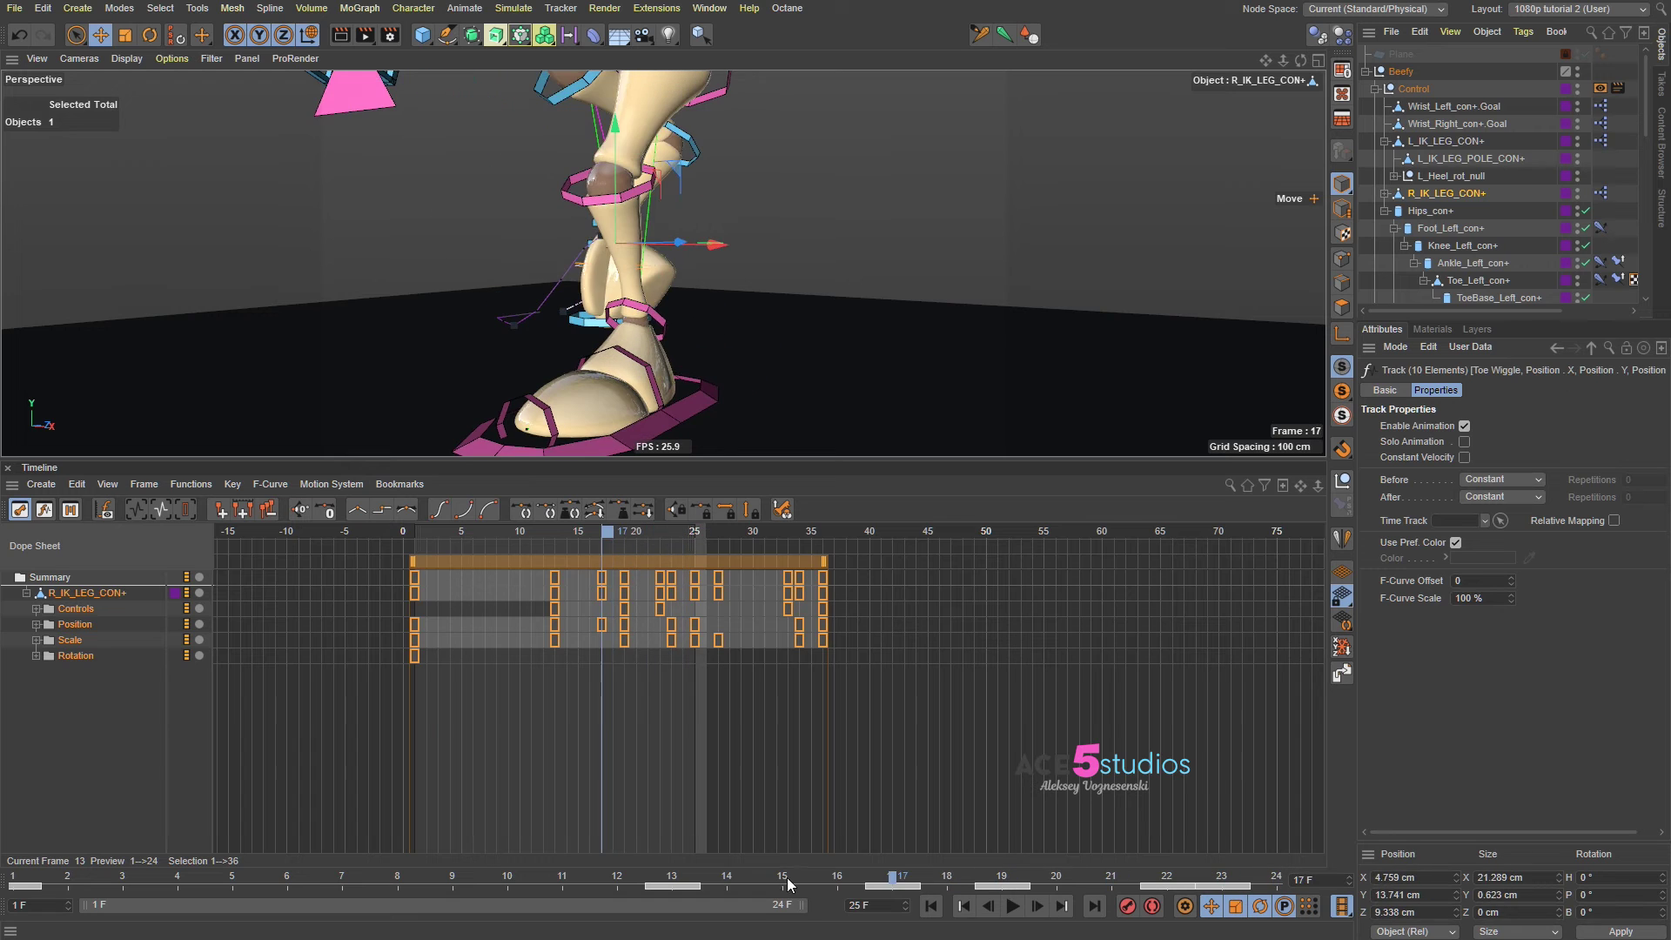
Step: Undo the keyframe paste on R_IK_LEG_CON+ and delete its keyframes at frame 13
click(59, 640)
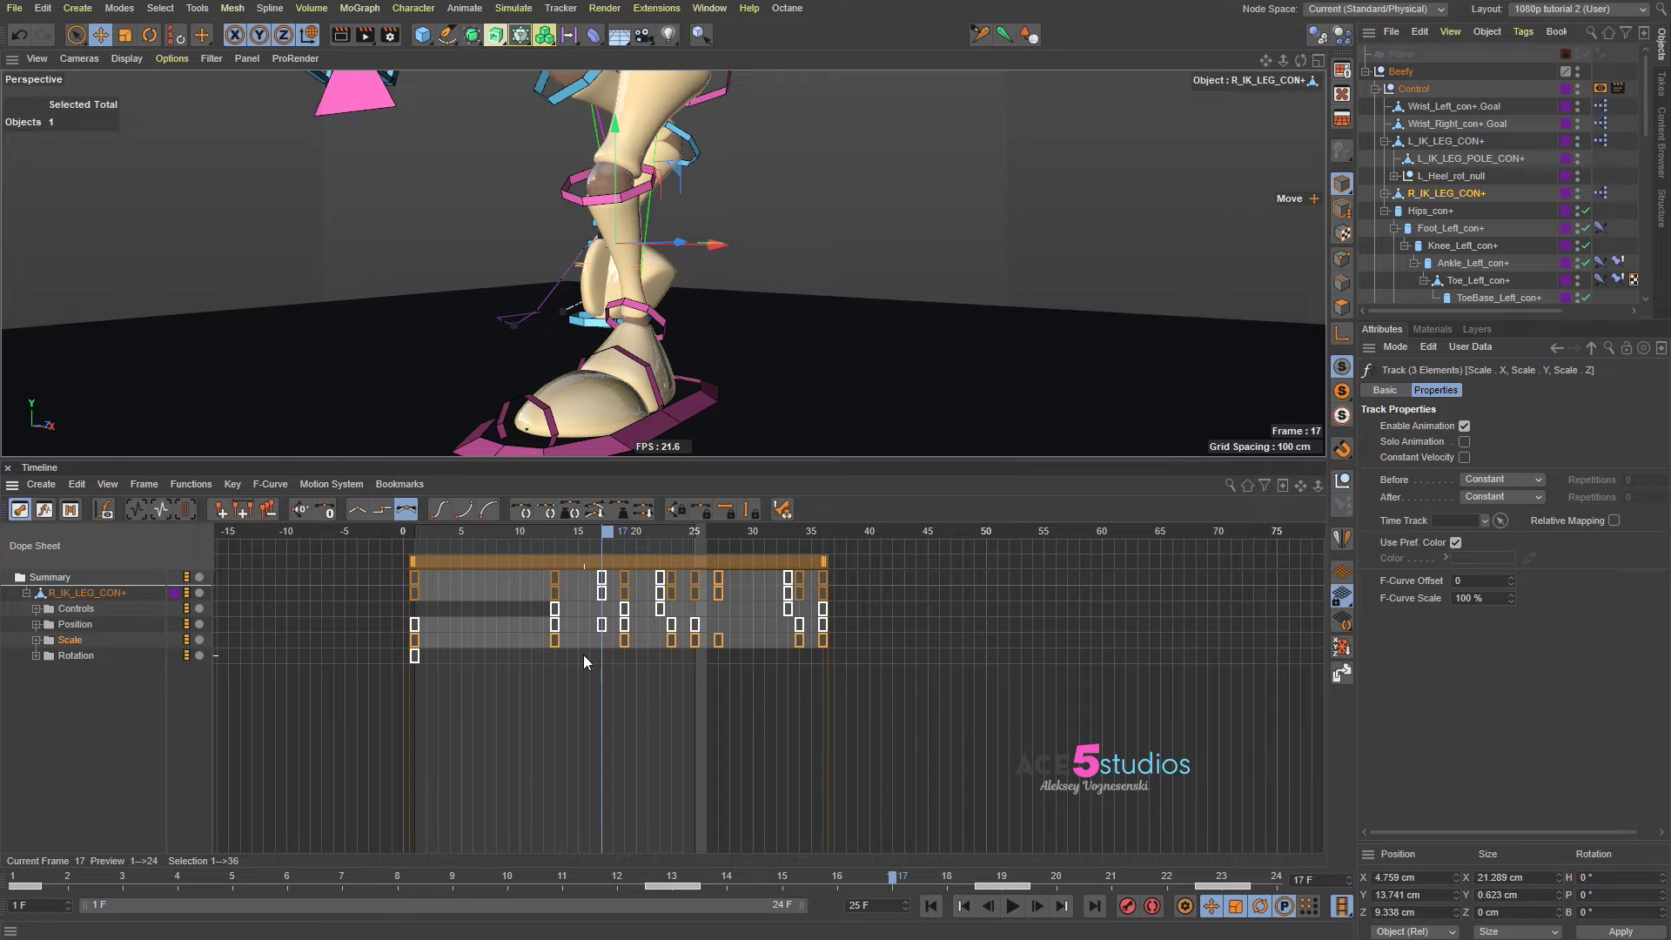
key(ctrl+z)
key(ctrl+z)
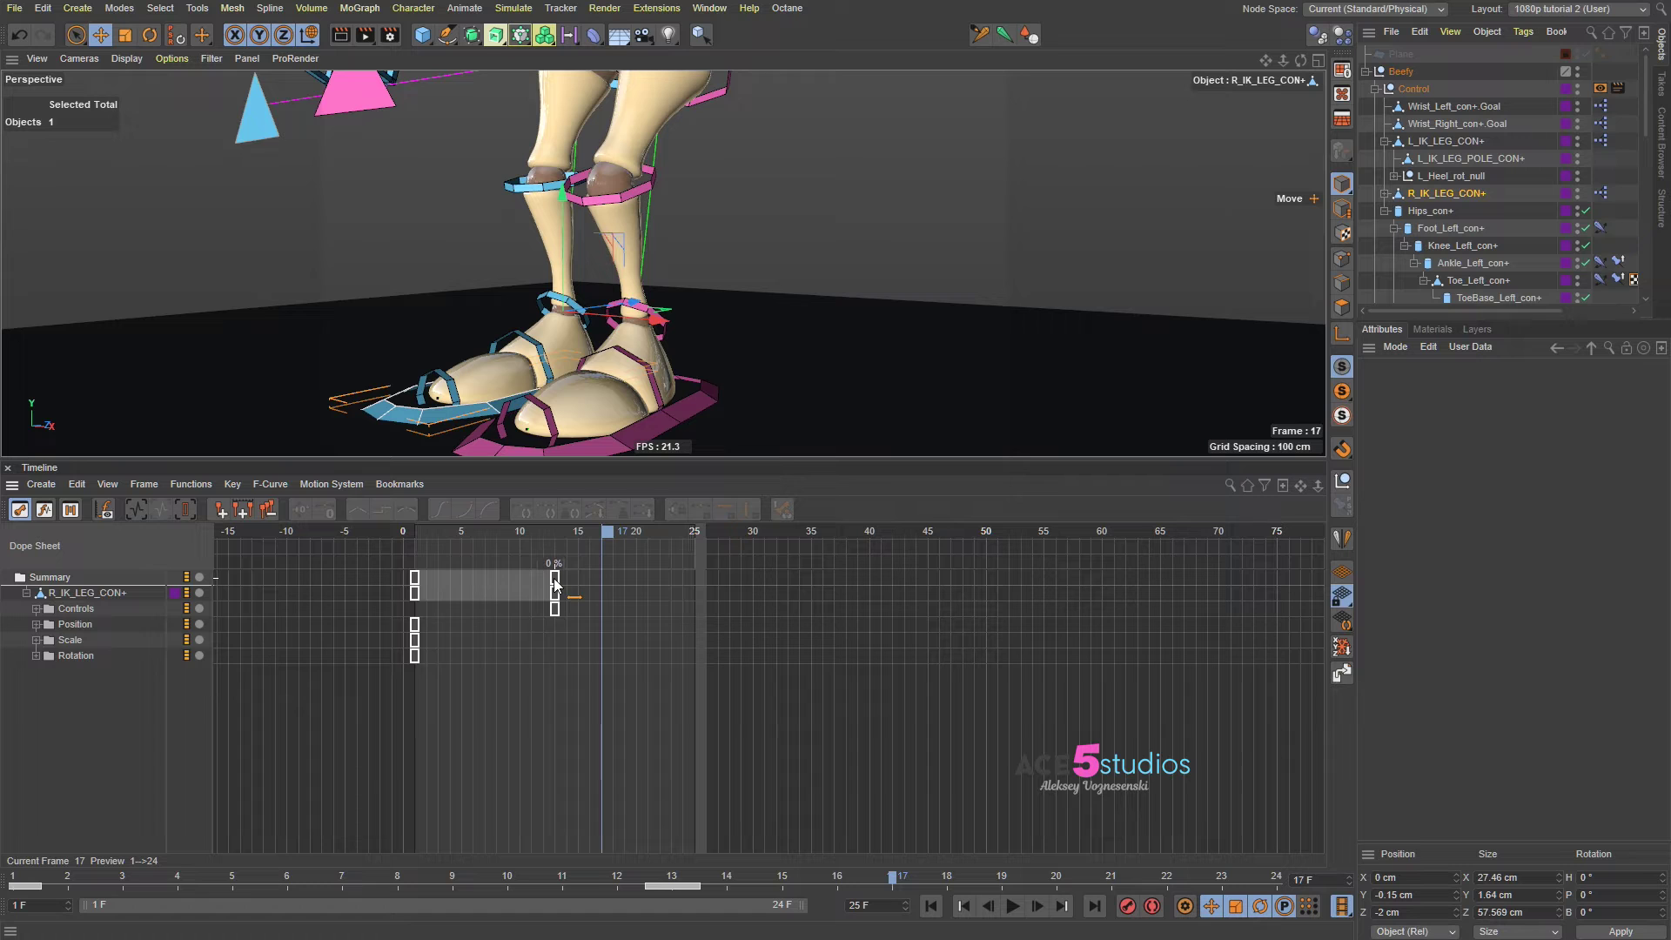
key(Delete)
click(414, 582)
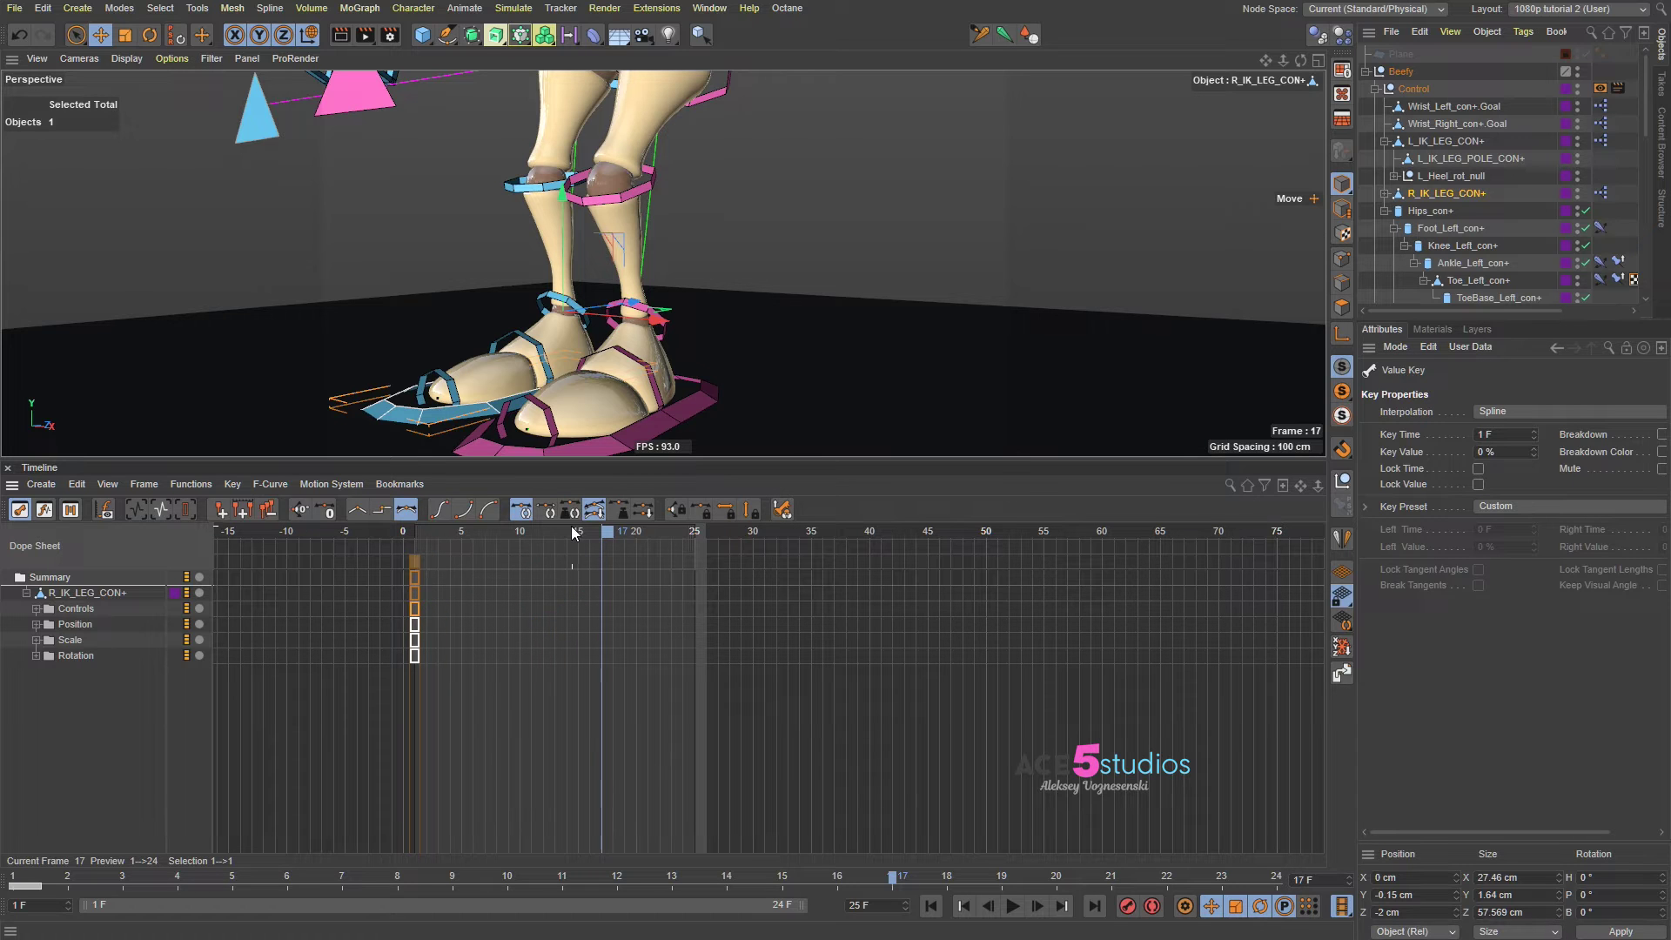
Step: Return to frame 1 and delete the Scale tracks of R_IK_LEG_CON+
drag(571, 526, 402, 538)
click(71, 640)
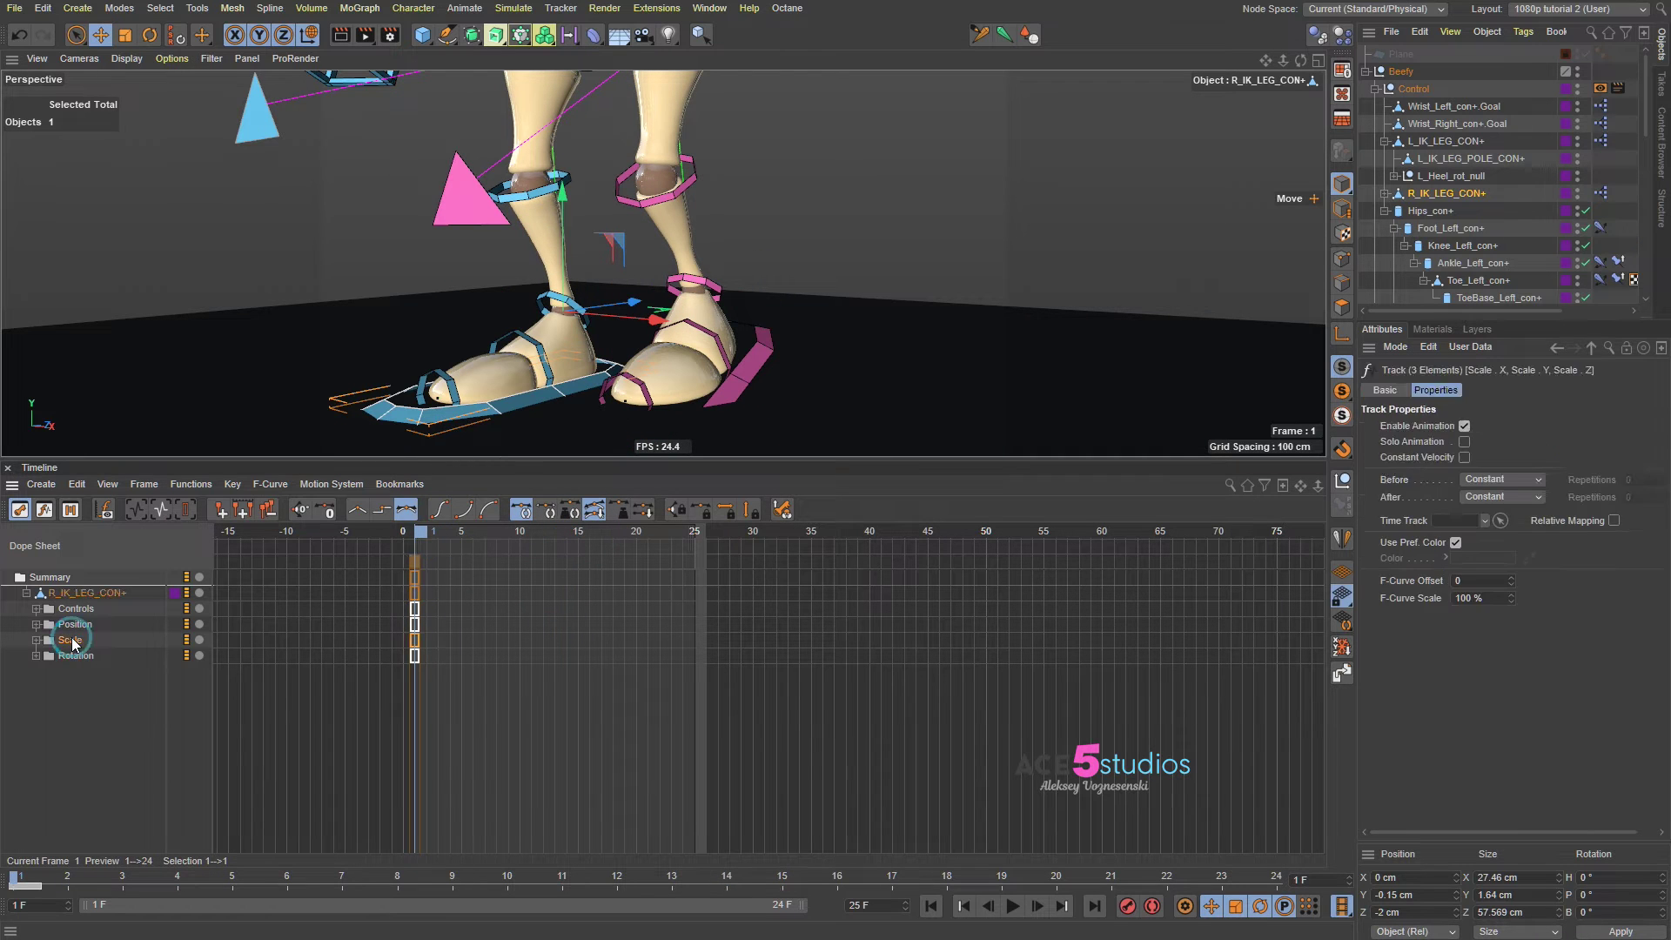
key(Delete)
Step: Paste the copied left leg keyframes onto all R_IK_LEG_CON+ tracks at frame 1 and scrub the animation through to frame 24
click(78, 594)
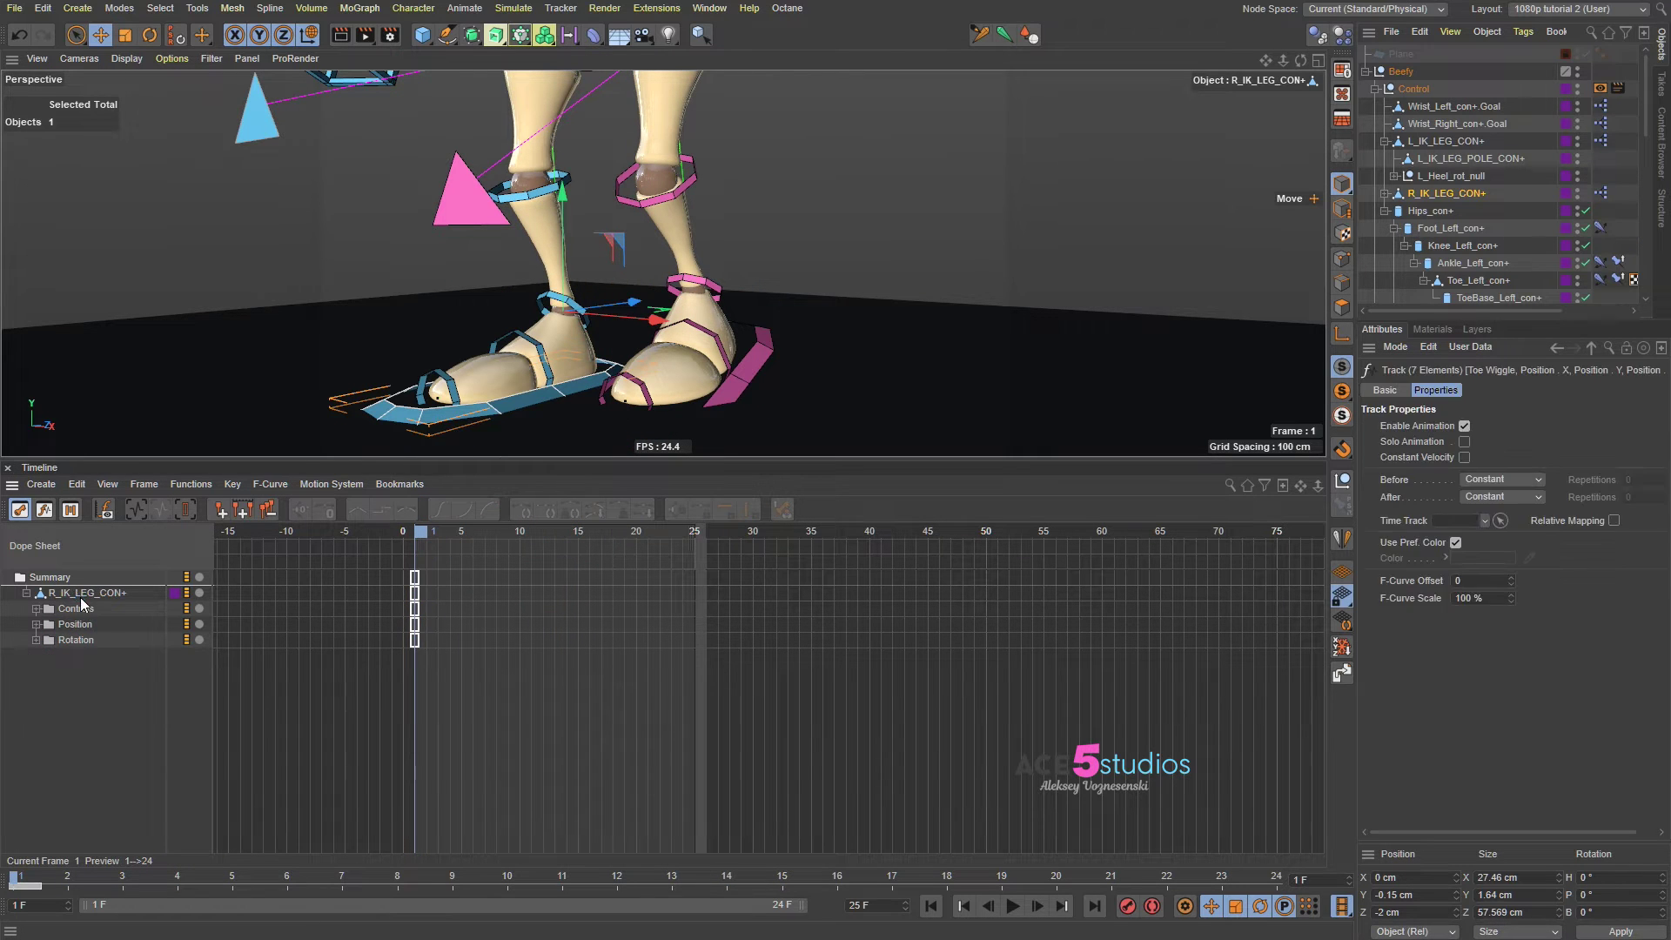
right_click(67, 594)
click(138, 677)
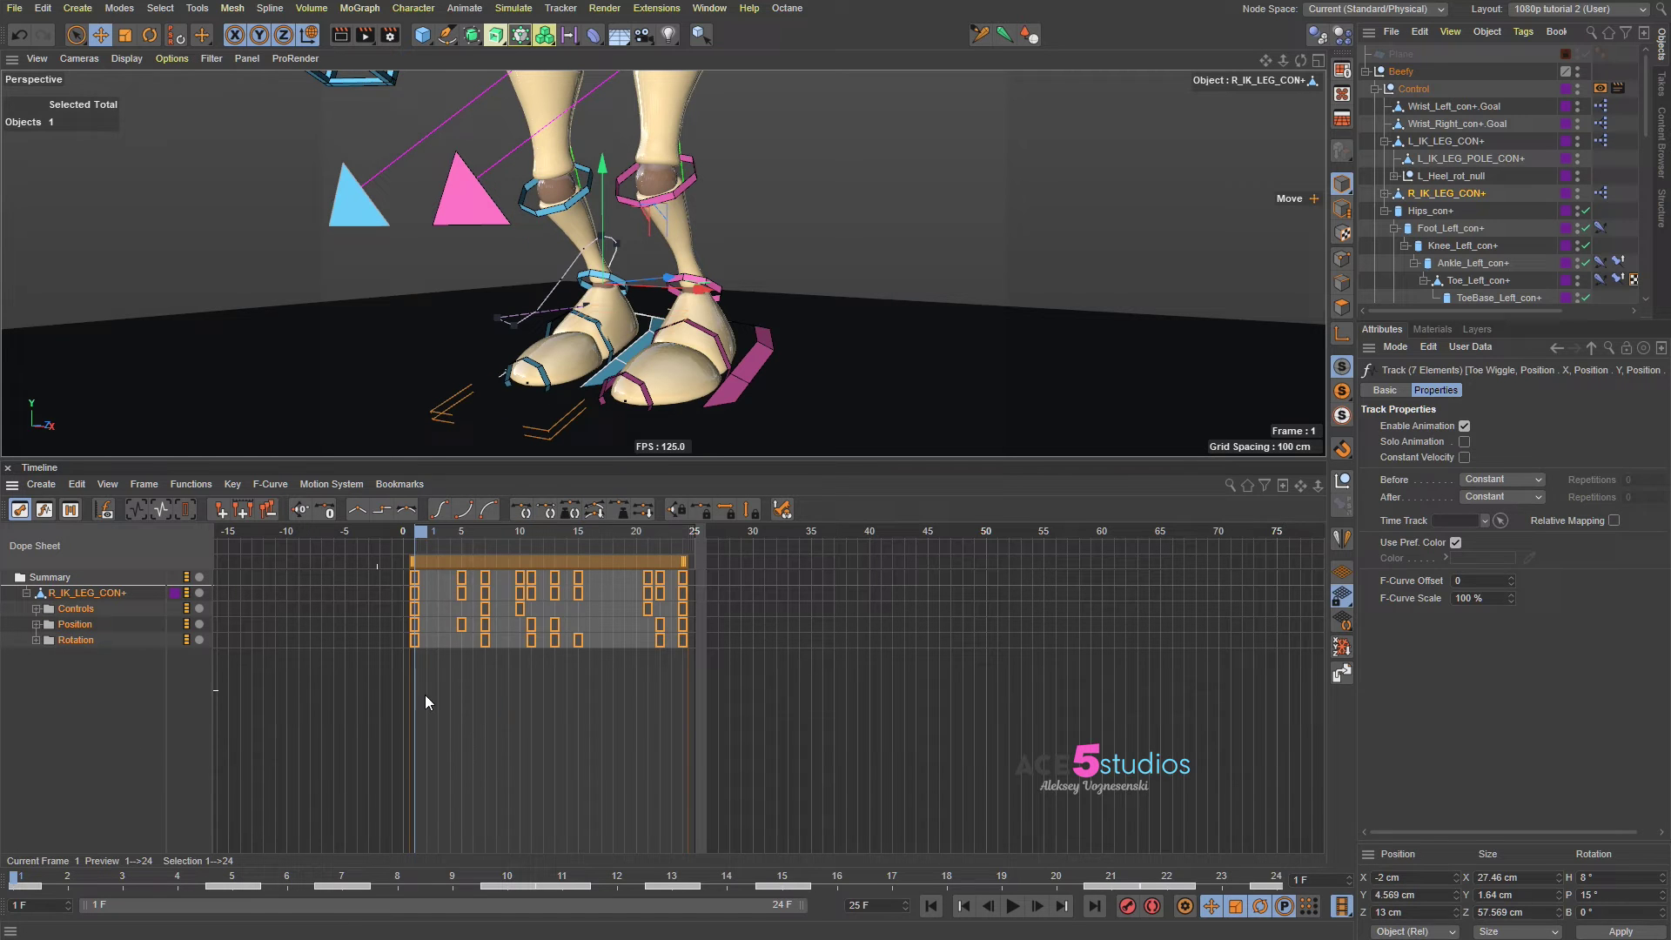
drag(16, 874, 1276, 903)
Step: Compare the Toe Wiggle tracks and values of the left and right leg controls and scrub back to frame 1
click(39, 608)
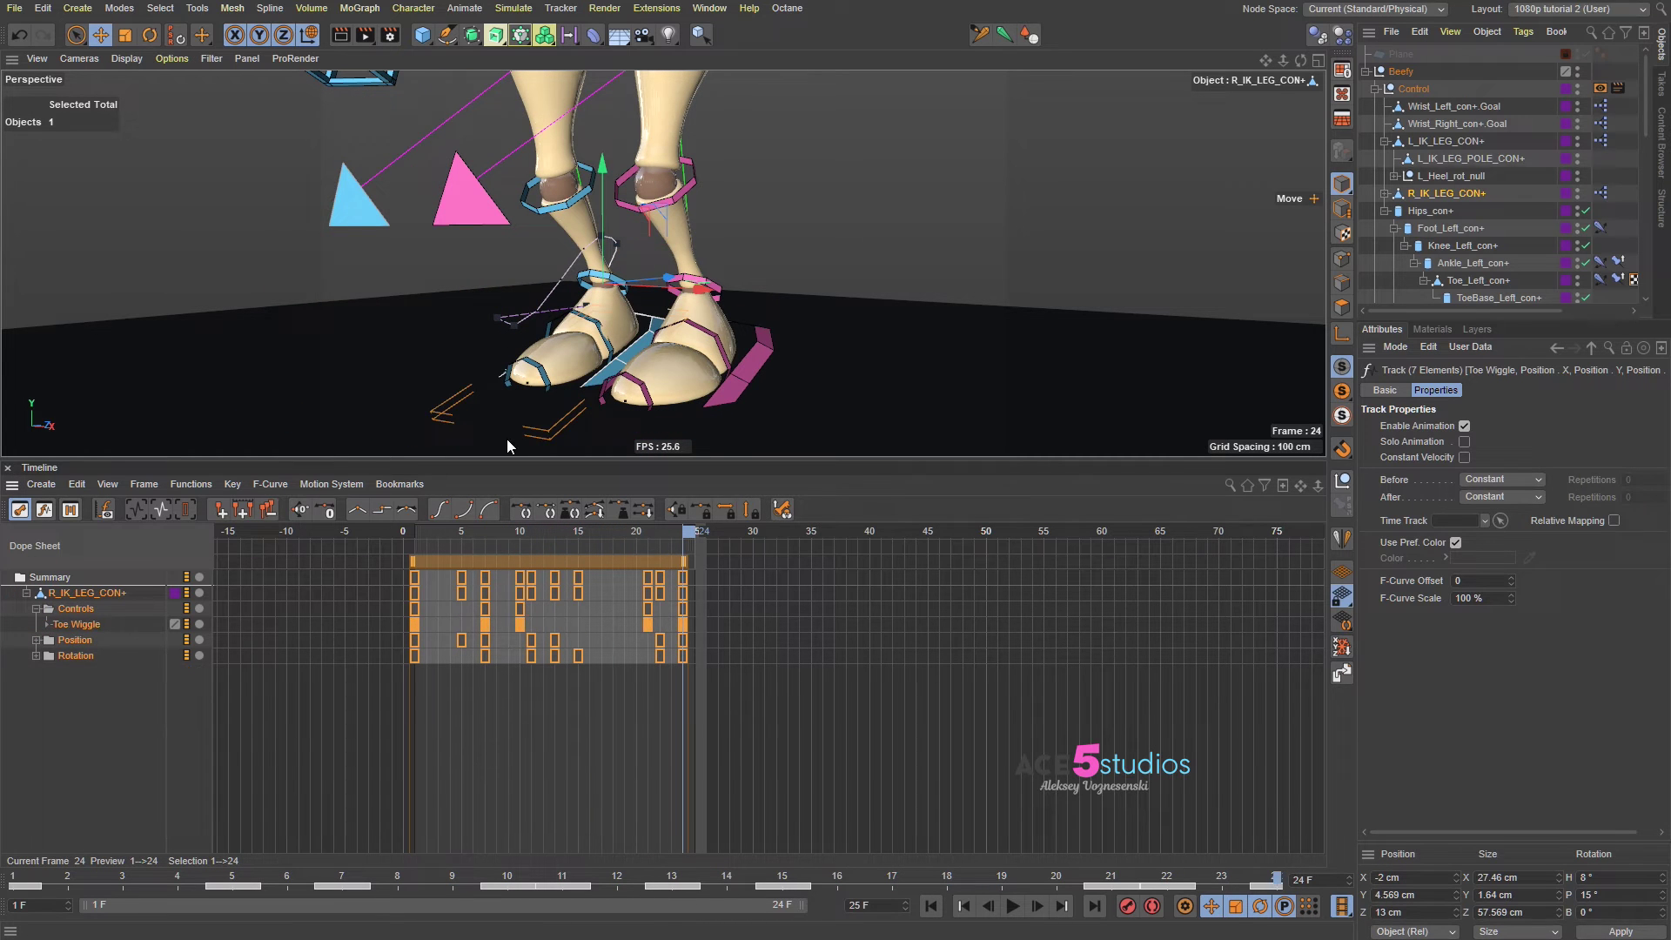
click(757, 374)
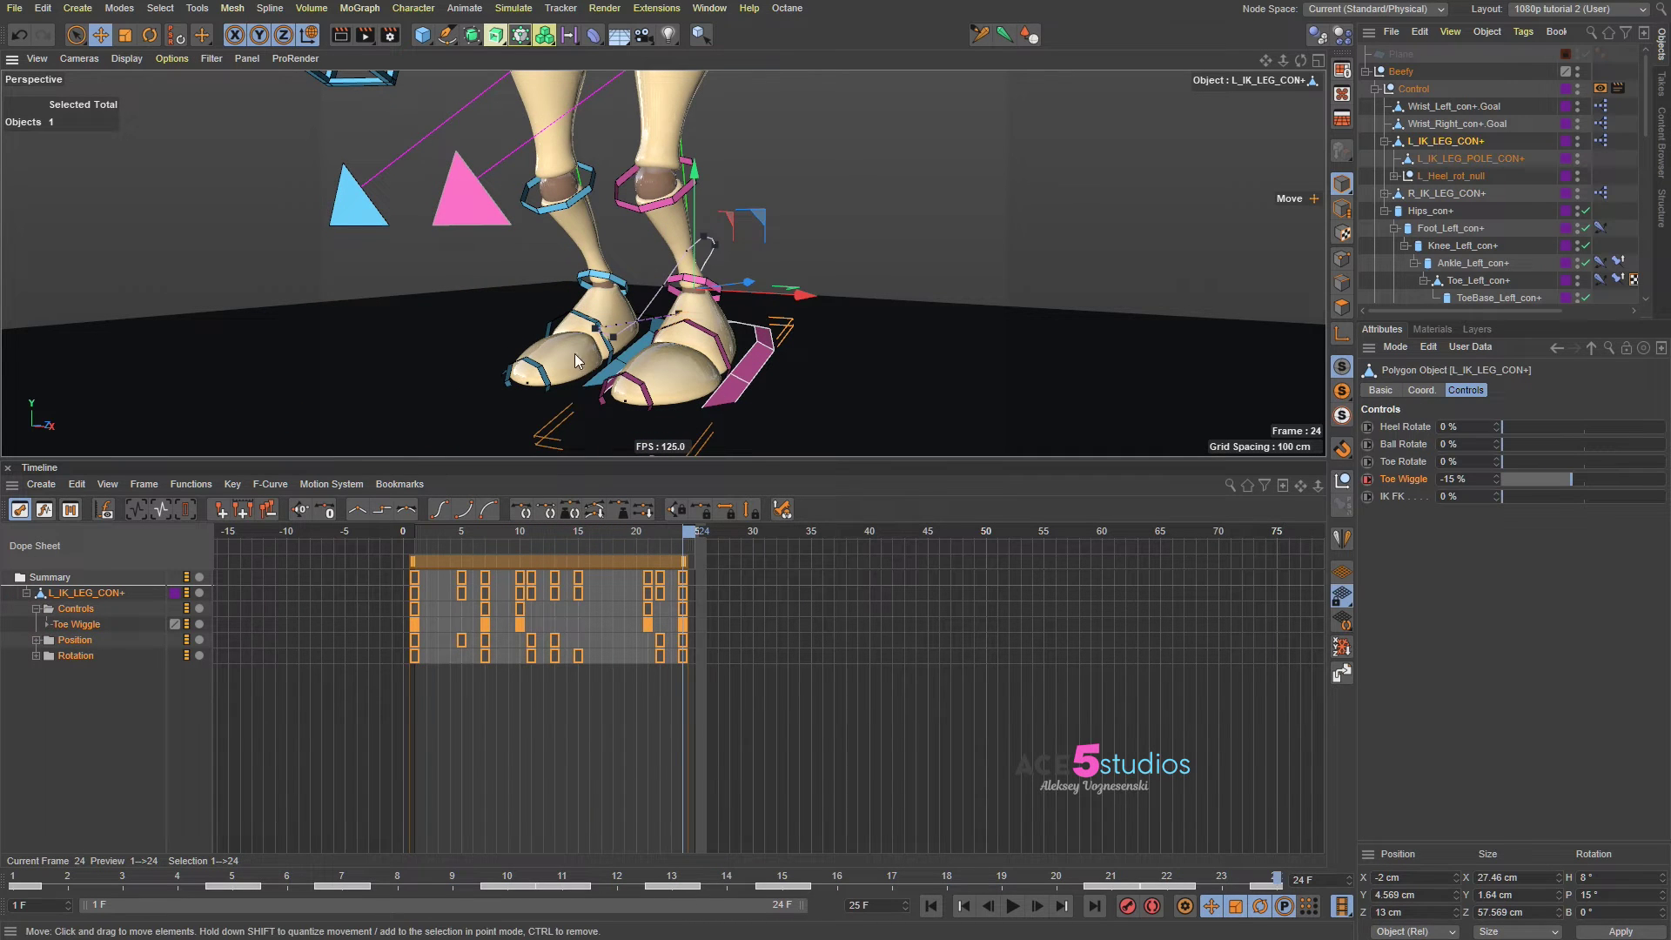
click(618, 372)
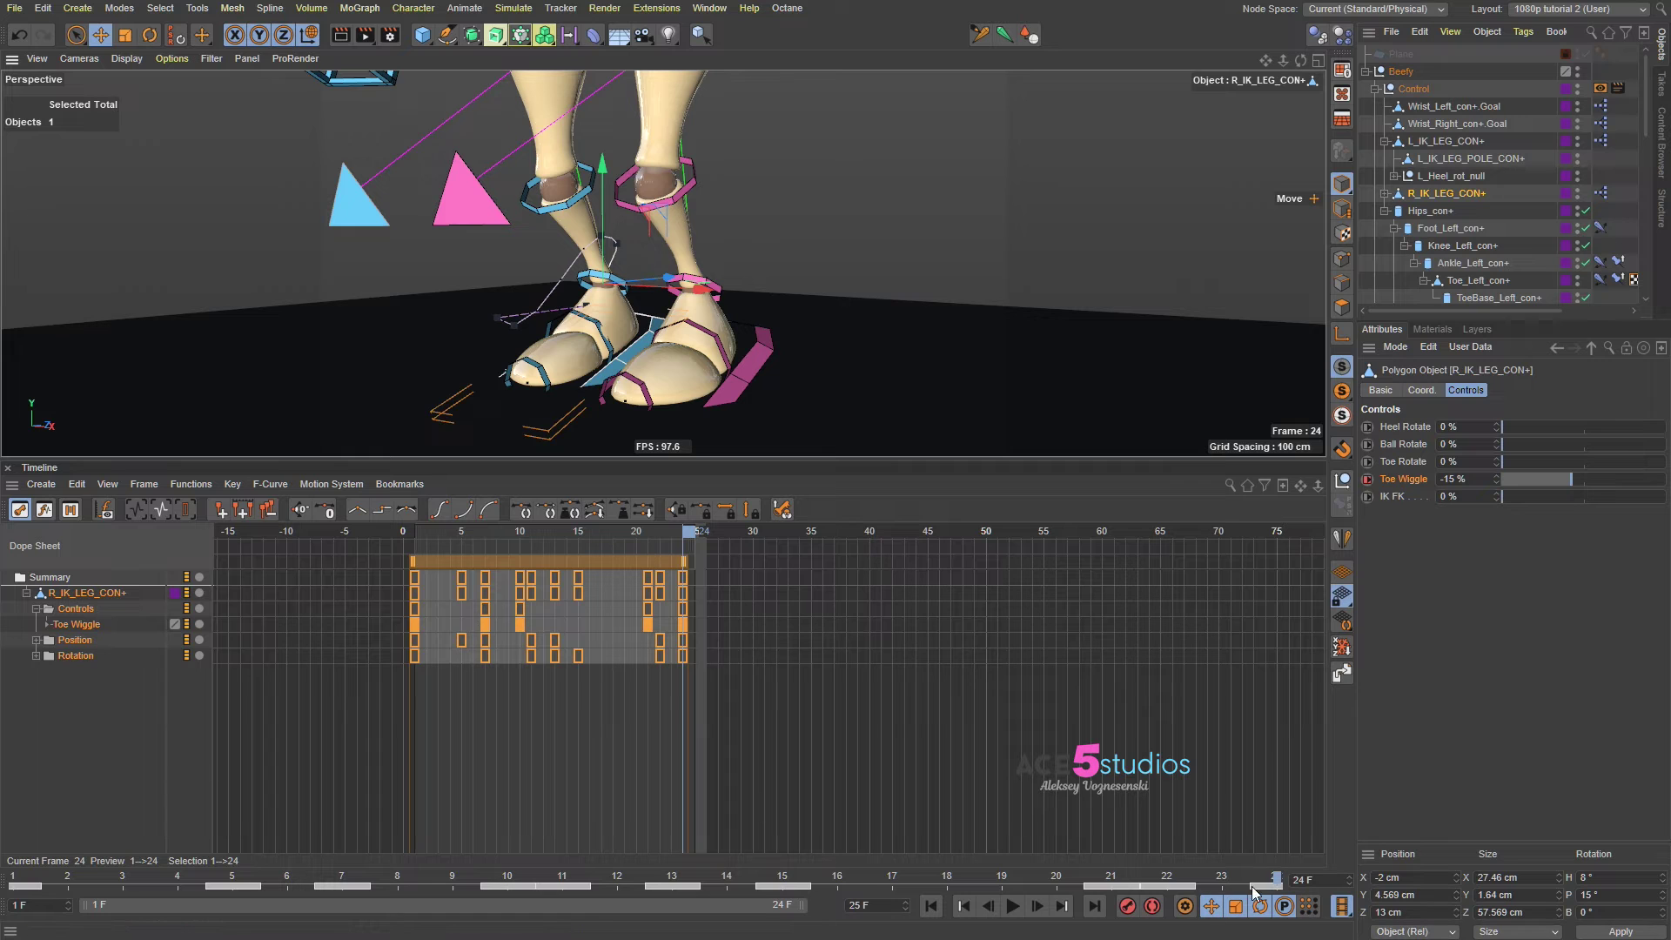
drag(1253, 872, 14, 880)
Step: Play back the animation with the whole character in view and return to frame 1
scroll(652, 210, down, 8)
alt+middle_drag(653, 210, 689, 296)
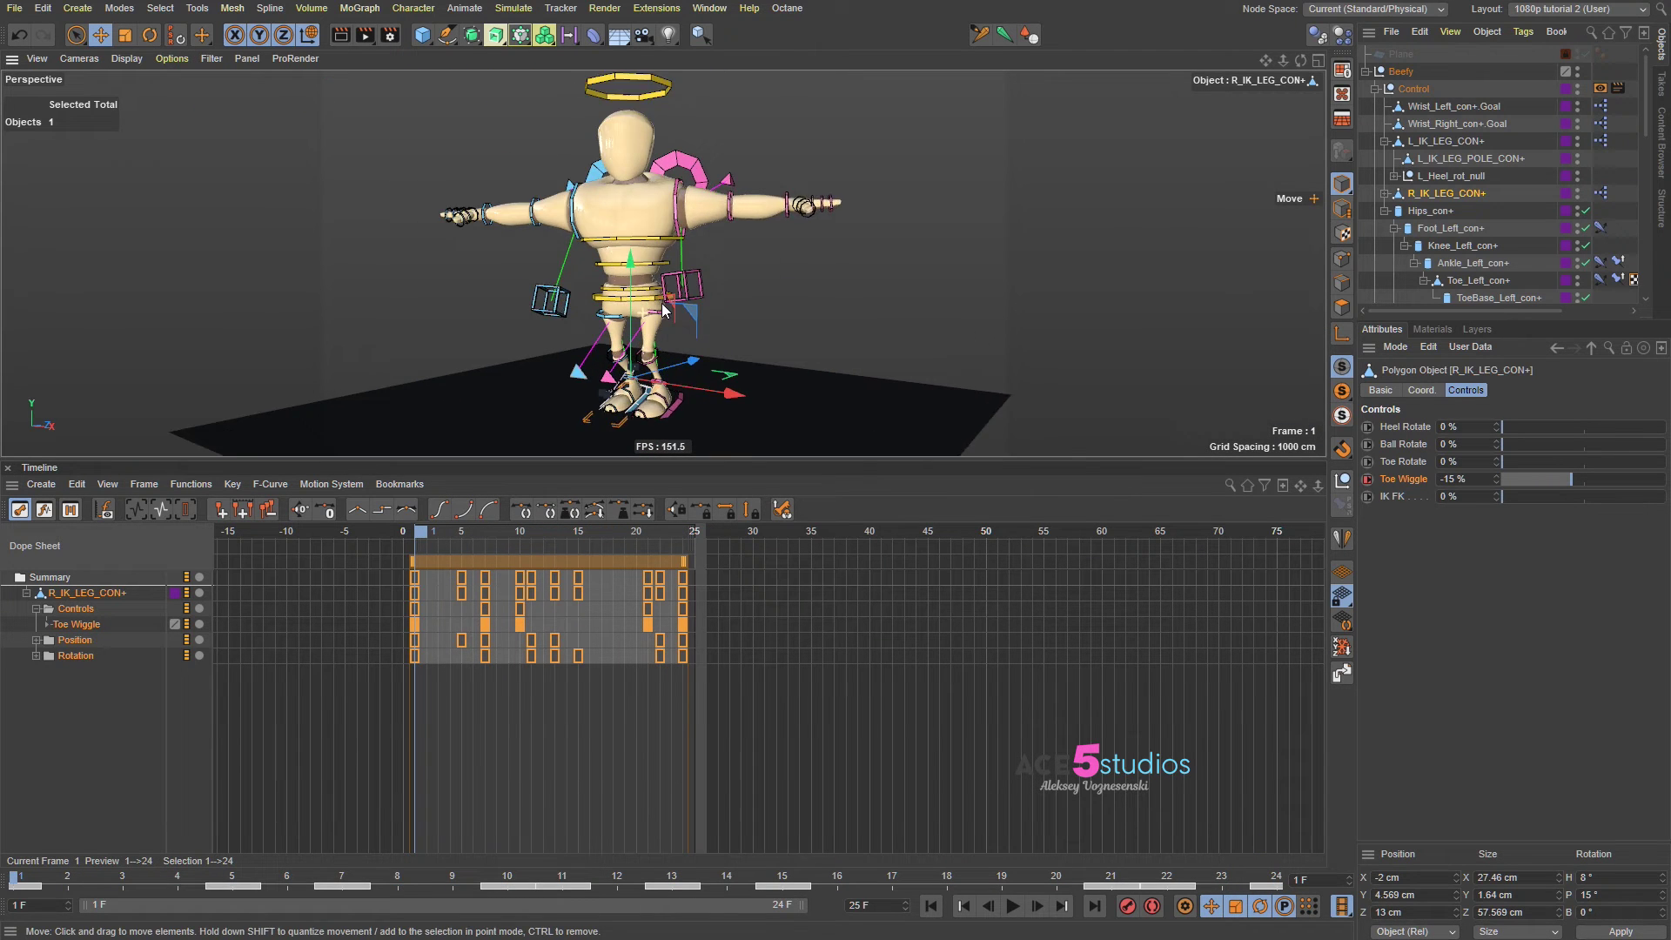
scroll(690, 296, up, 2)
key(F8)
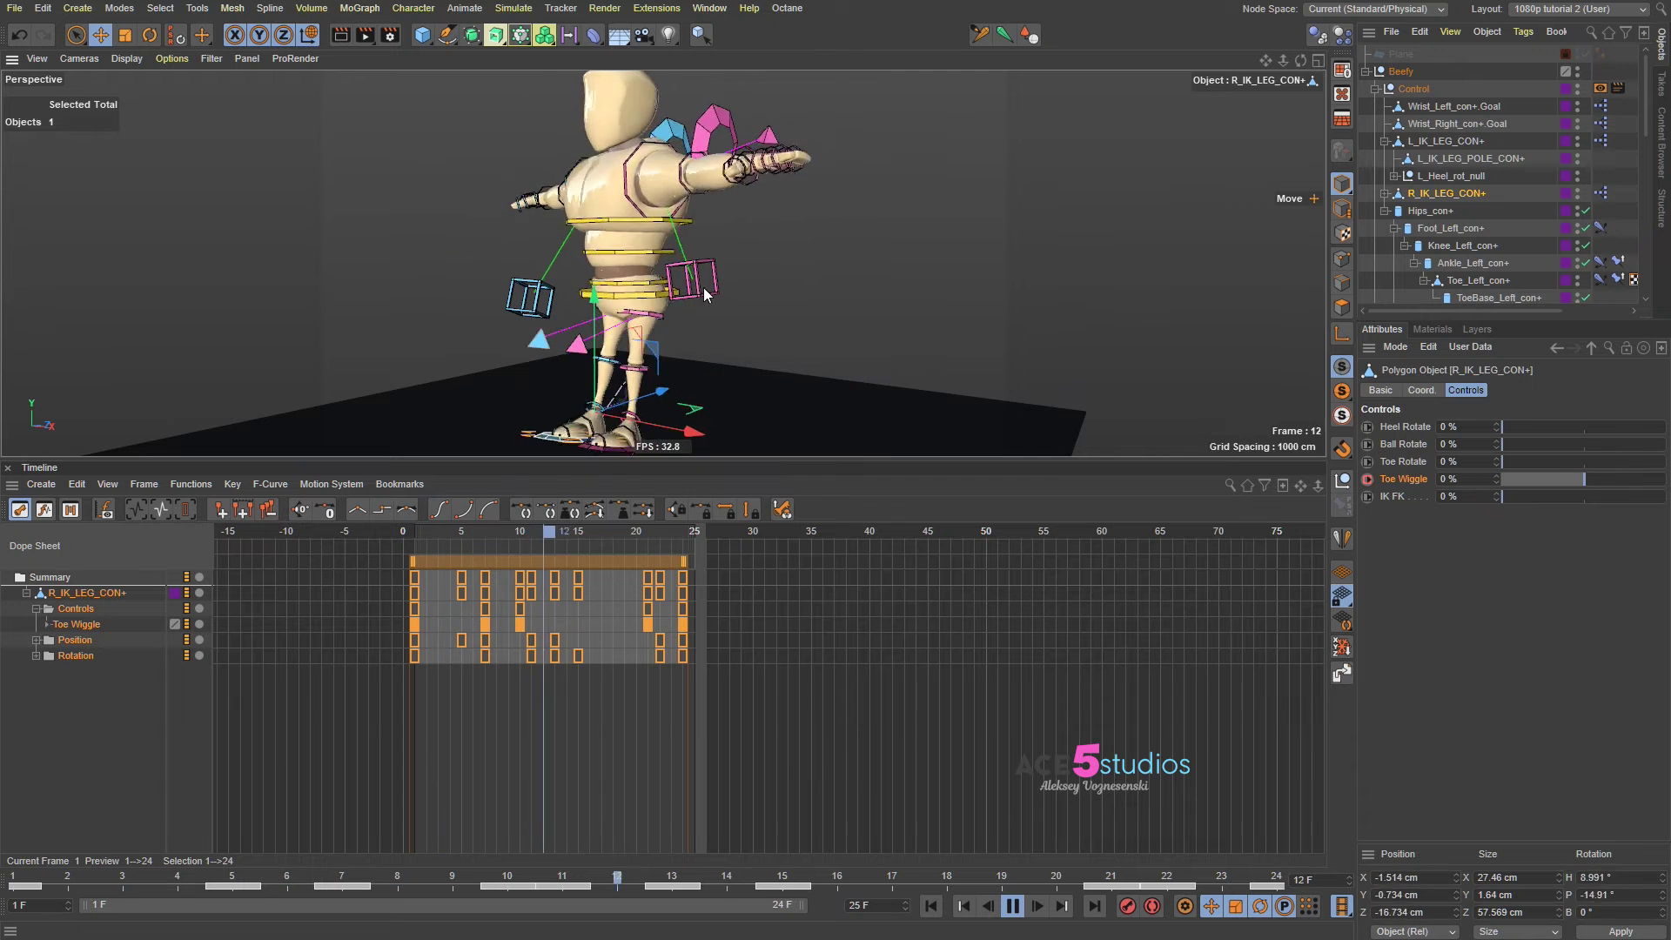
key(F8)
alt+middle_drag(684, 405, 665, 351)
drag(1093, 876, 14, 881)
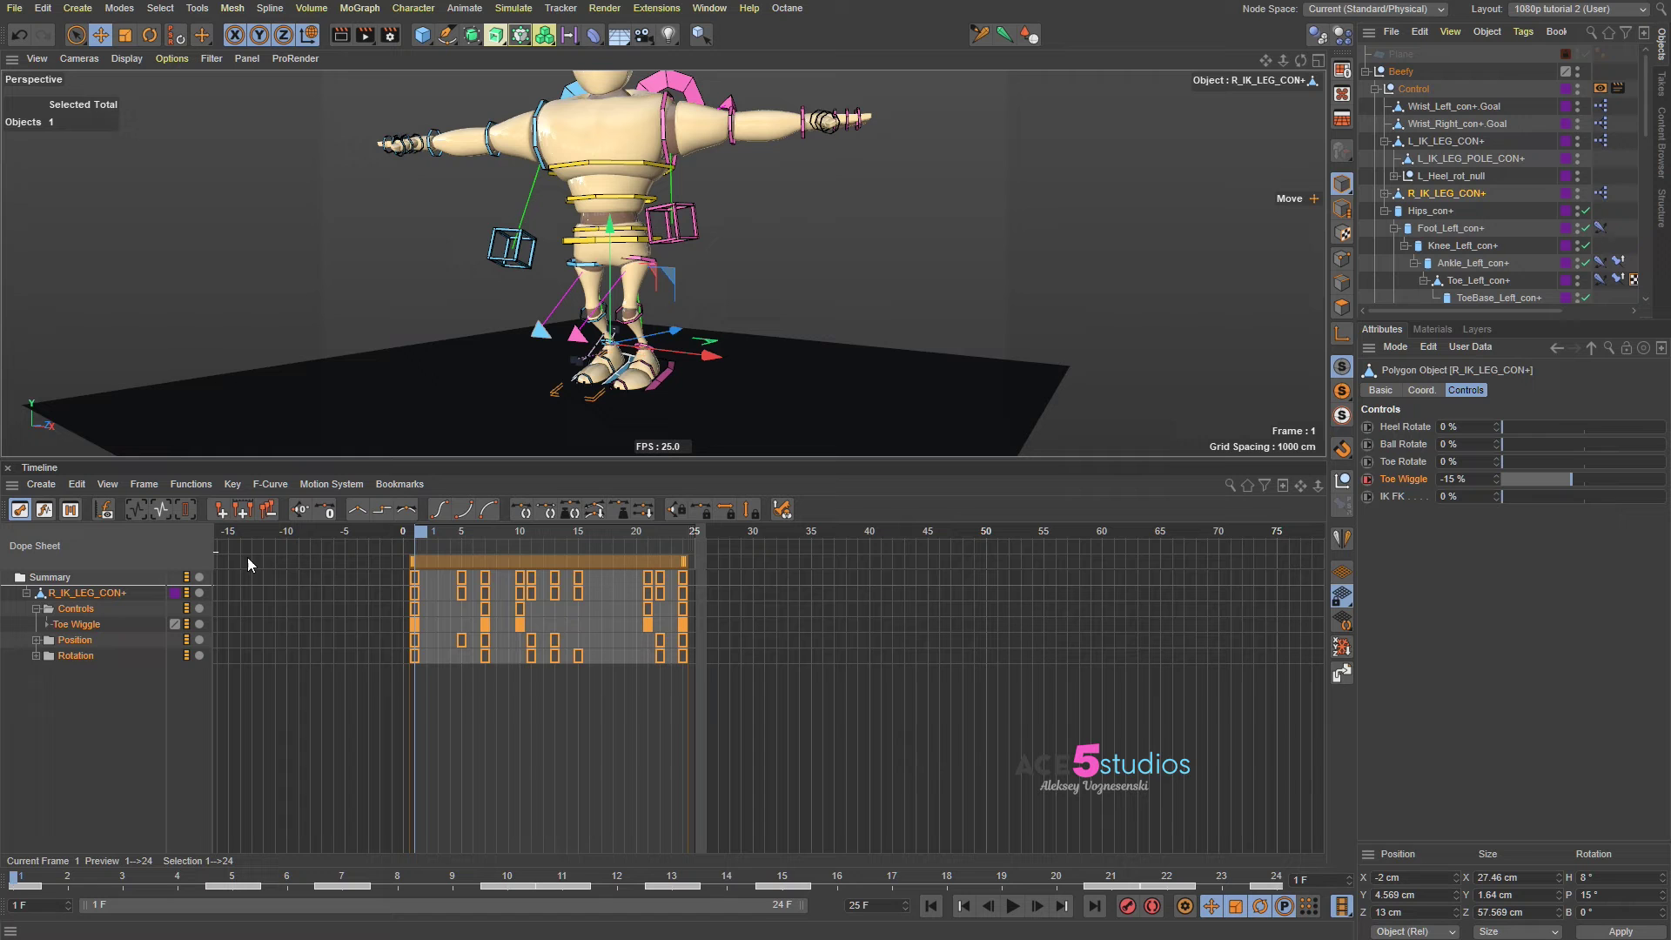
Step: Shift all R_IK_LEG_CON+ keyframes 12 frames forward to start at frame 13 and play back the animation
click(565, 561)
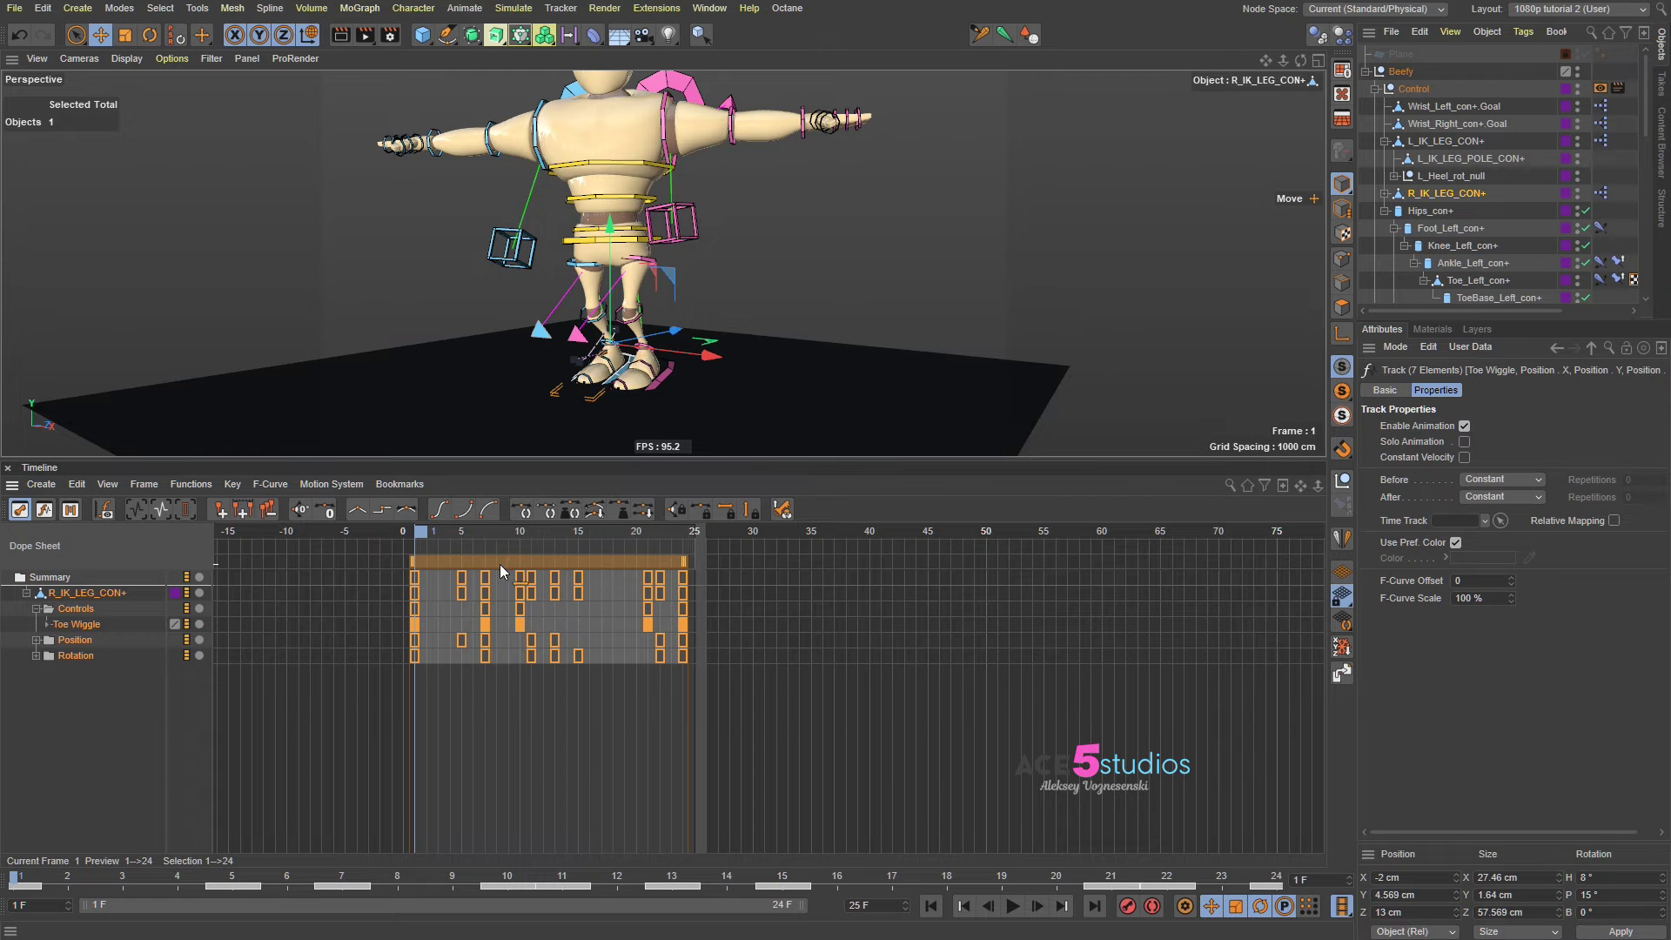
drag(481, 560, 613, 559)
key(F8)
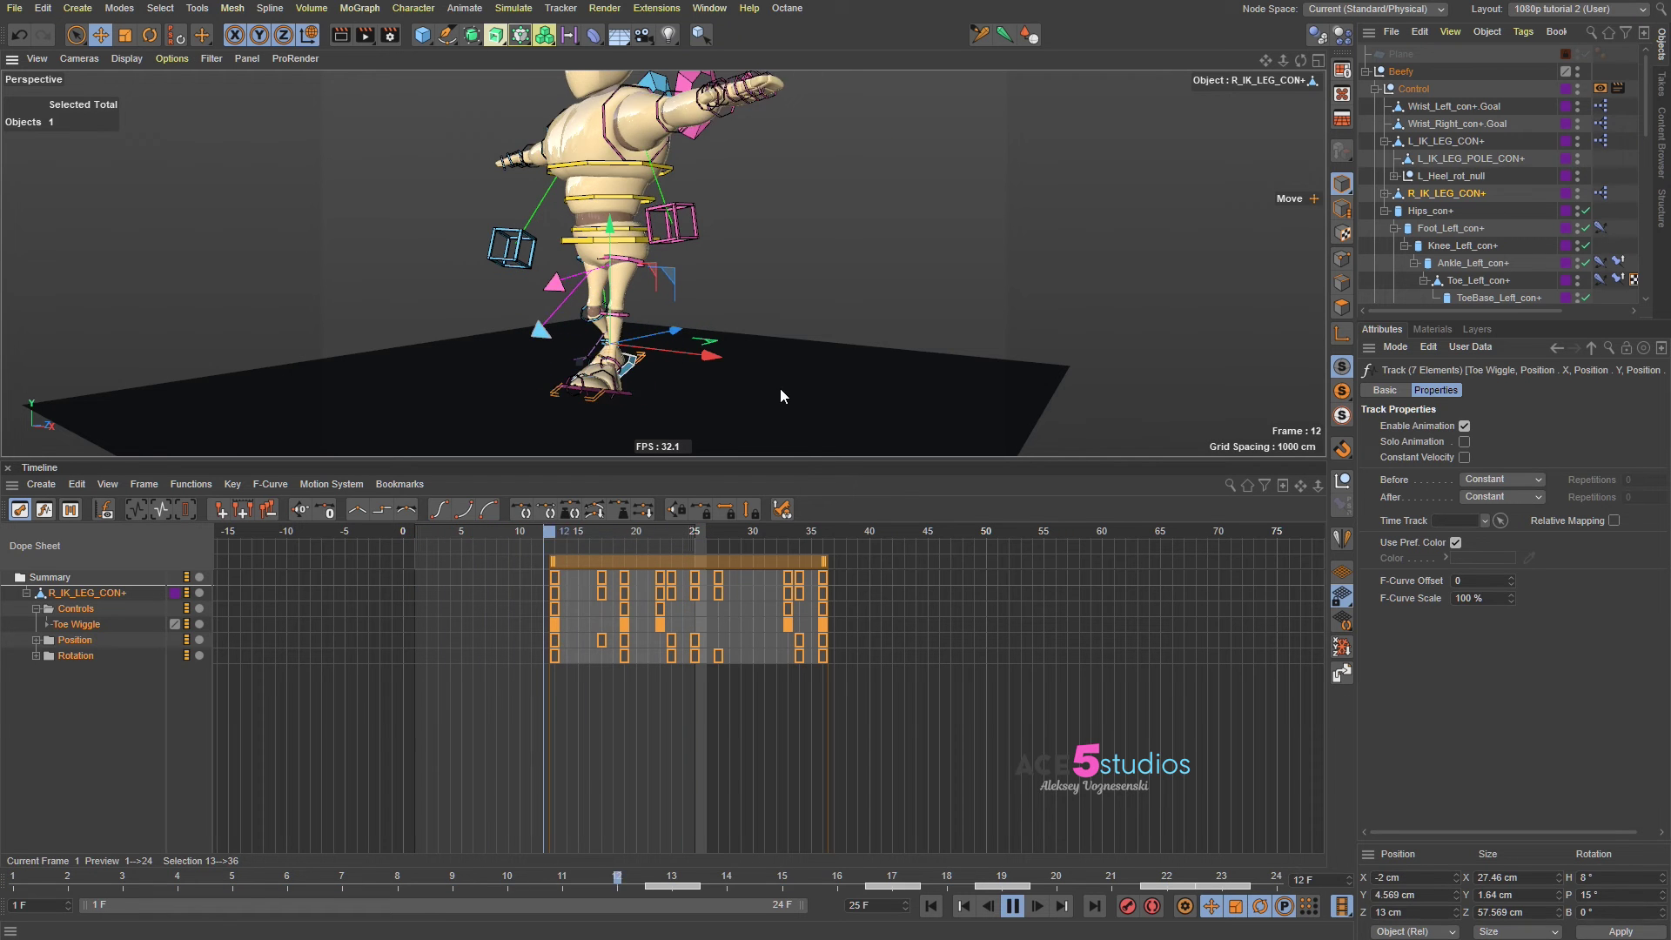
key(F8)
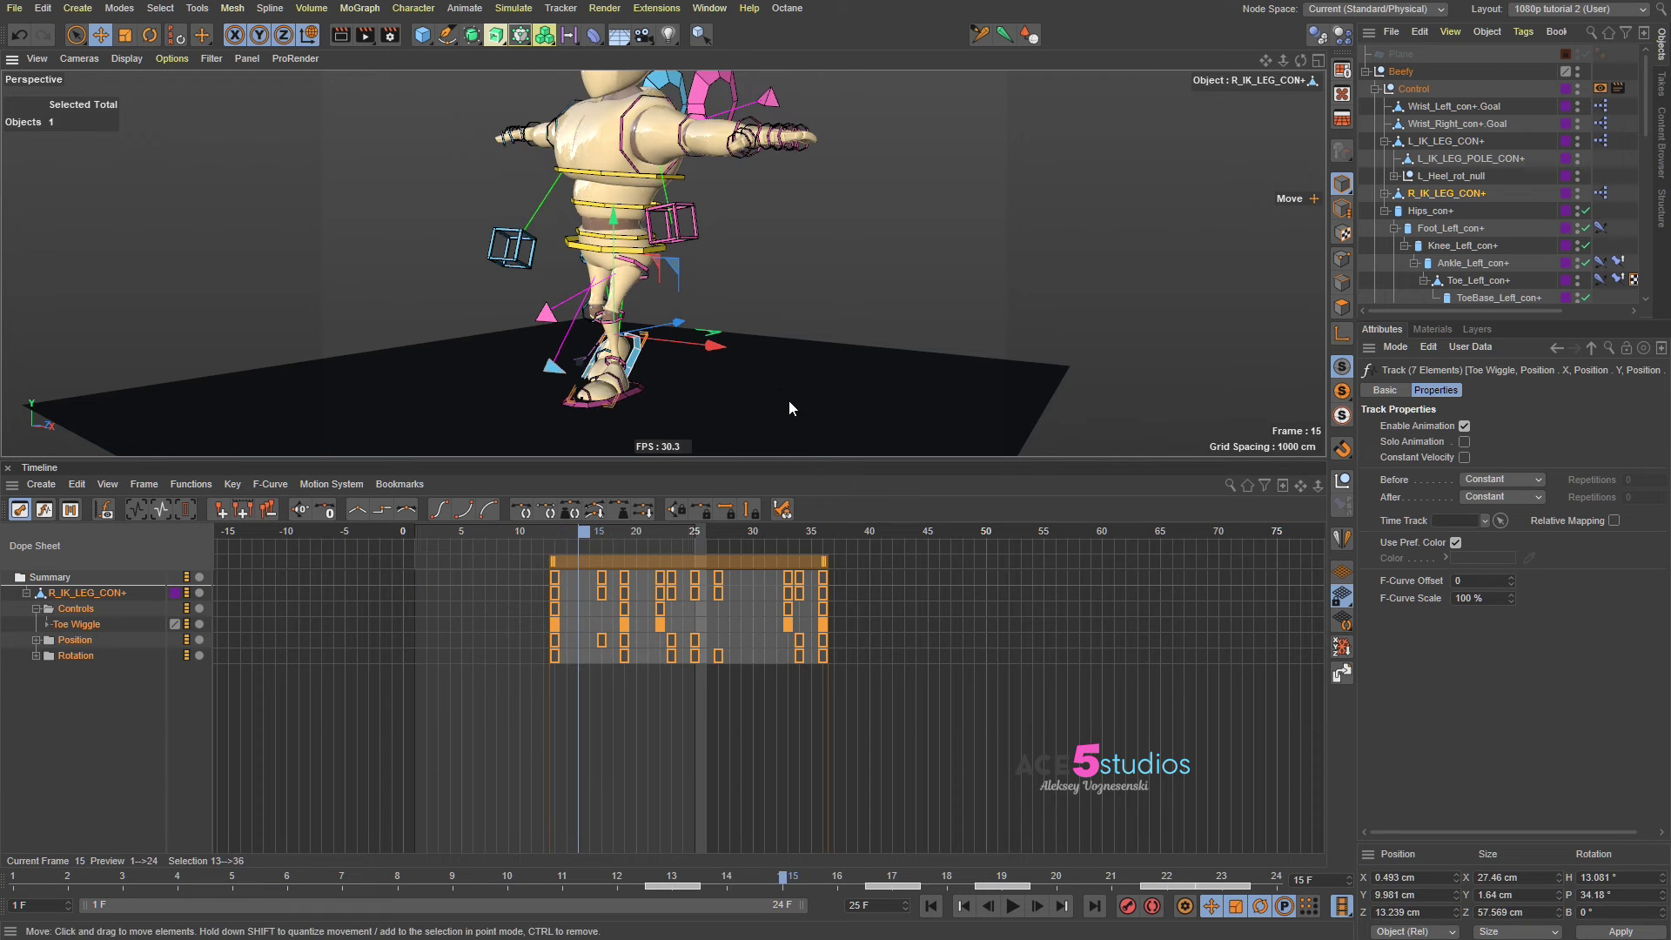
Step: Set all R_IK_LEG_CON+ tracks to Repeat before their first keyframe and check the walk in playback
click(638, 564)
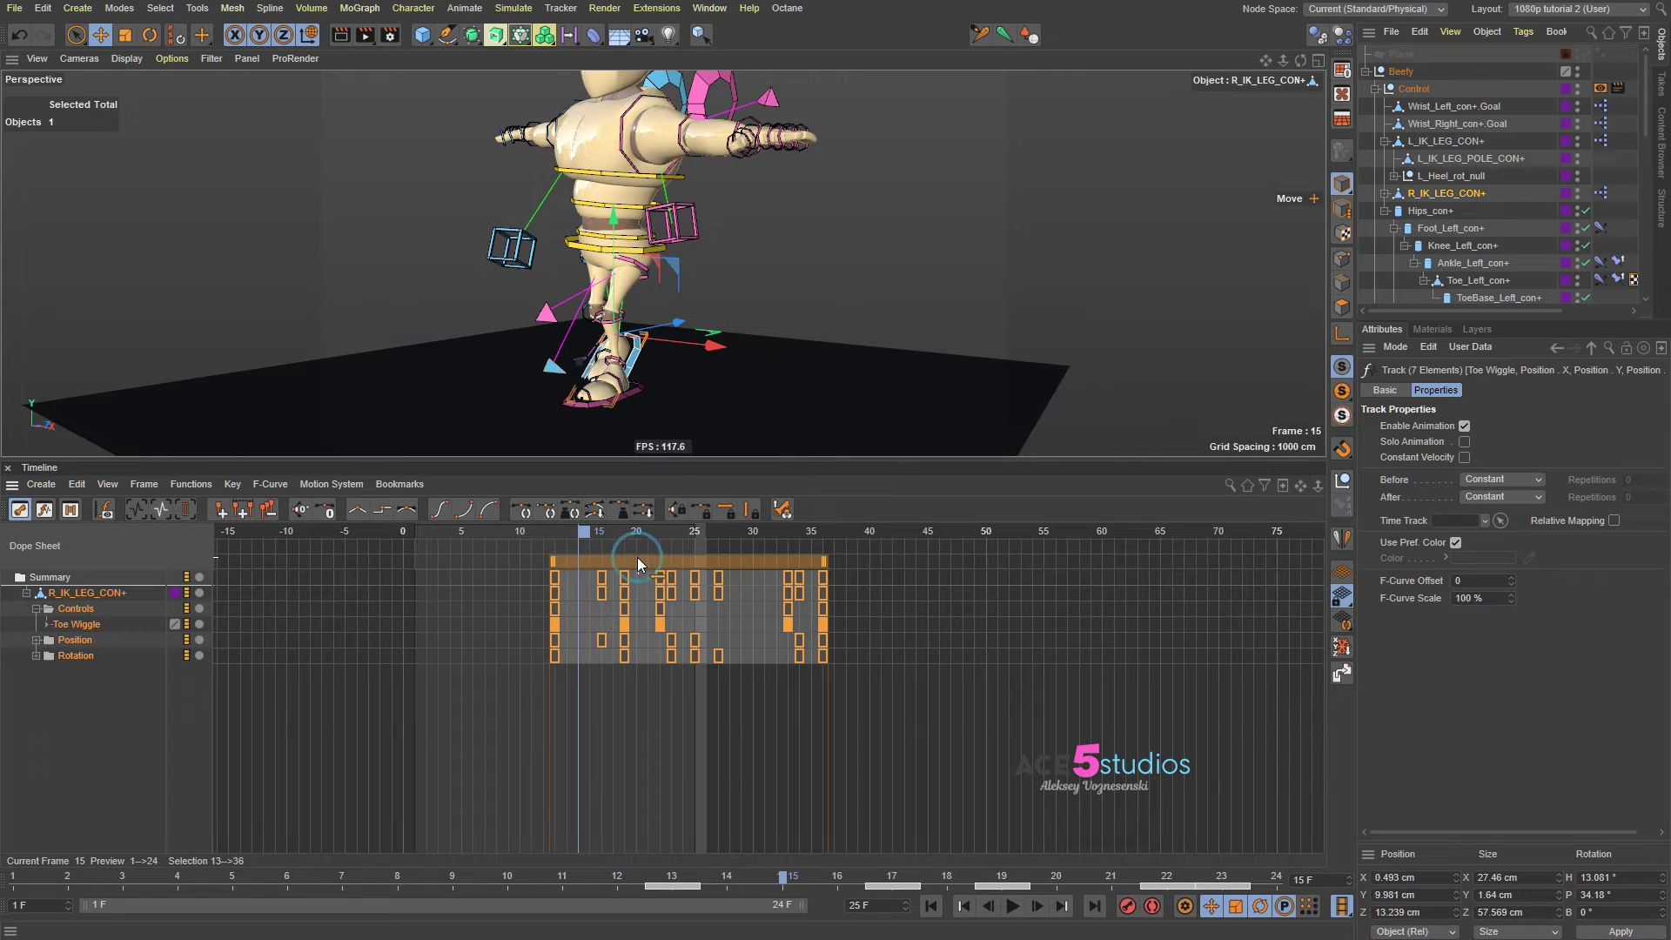
click(1504, 479)
click(1489, 527)
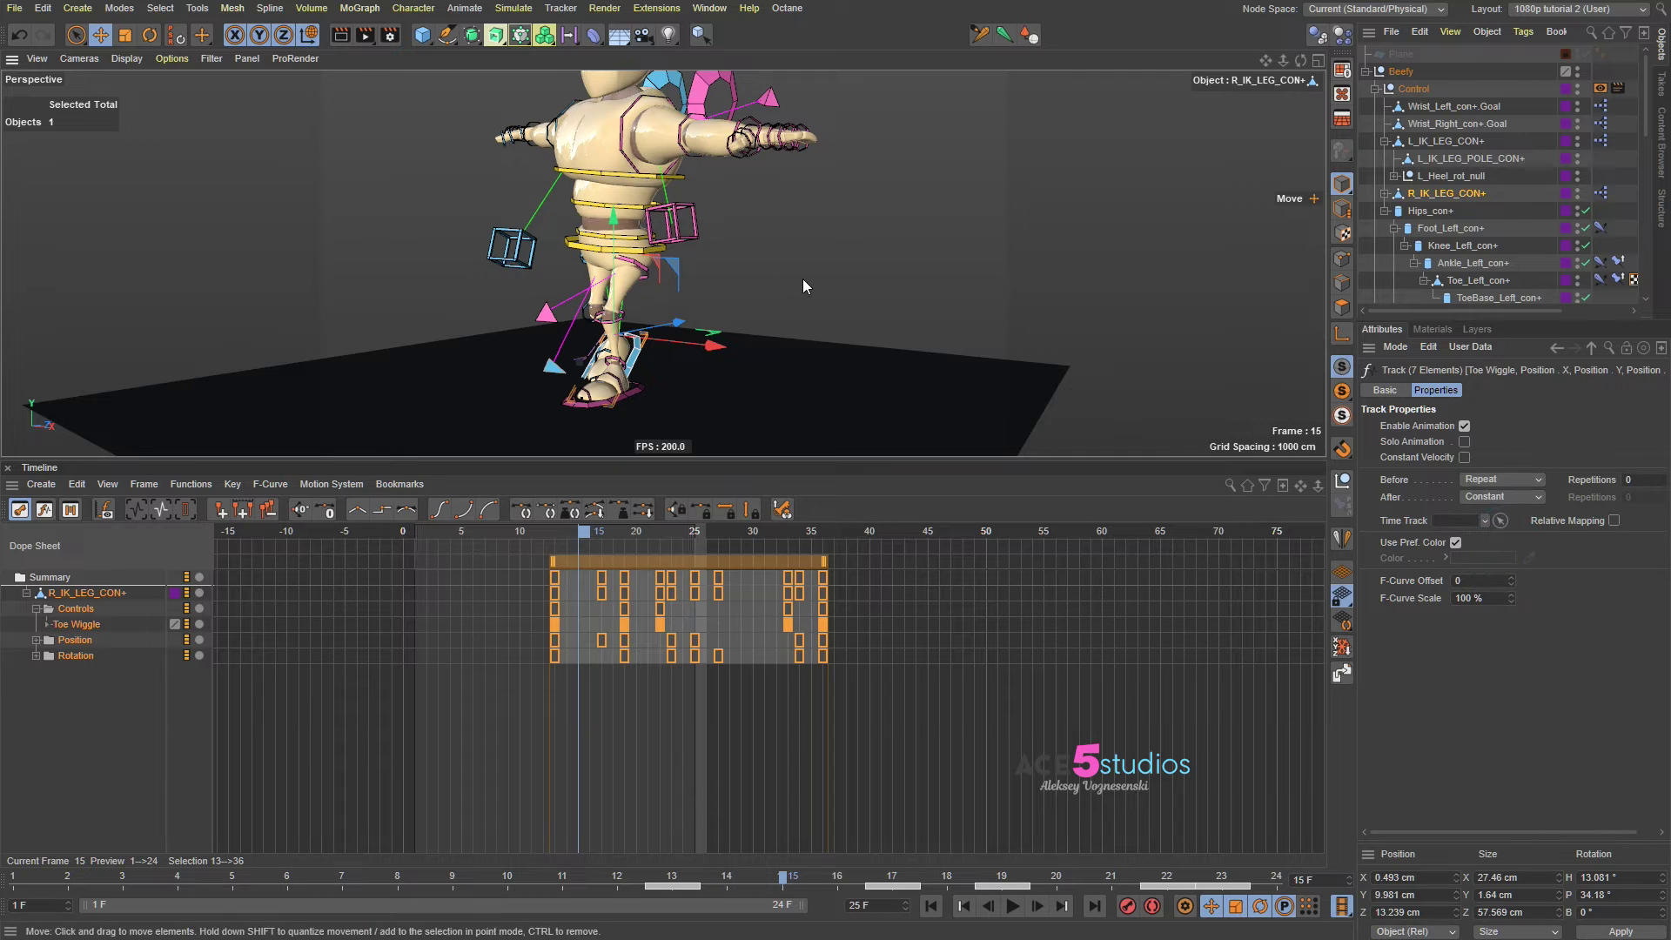
key(F8)
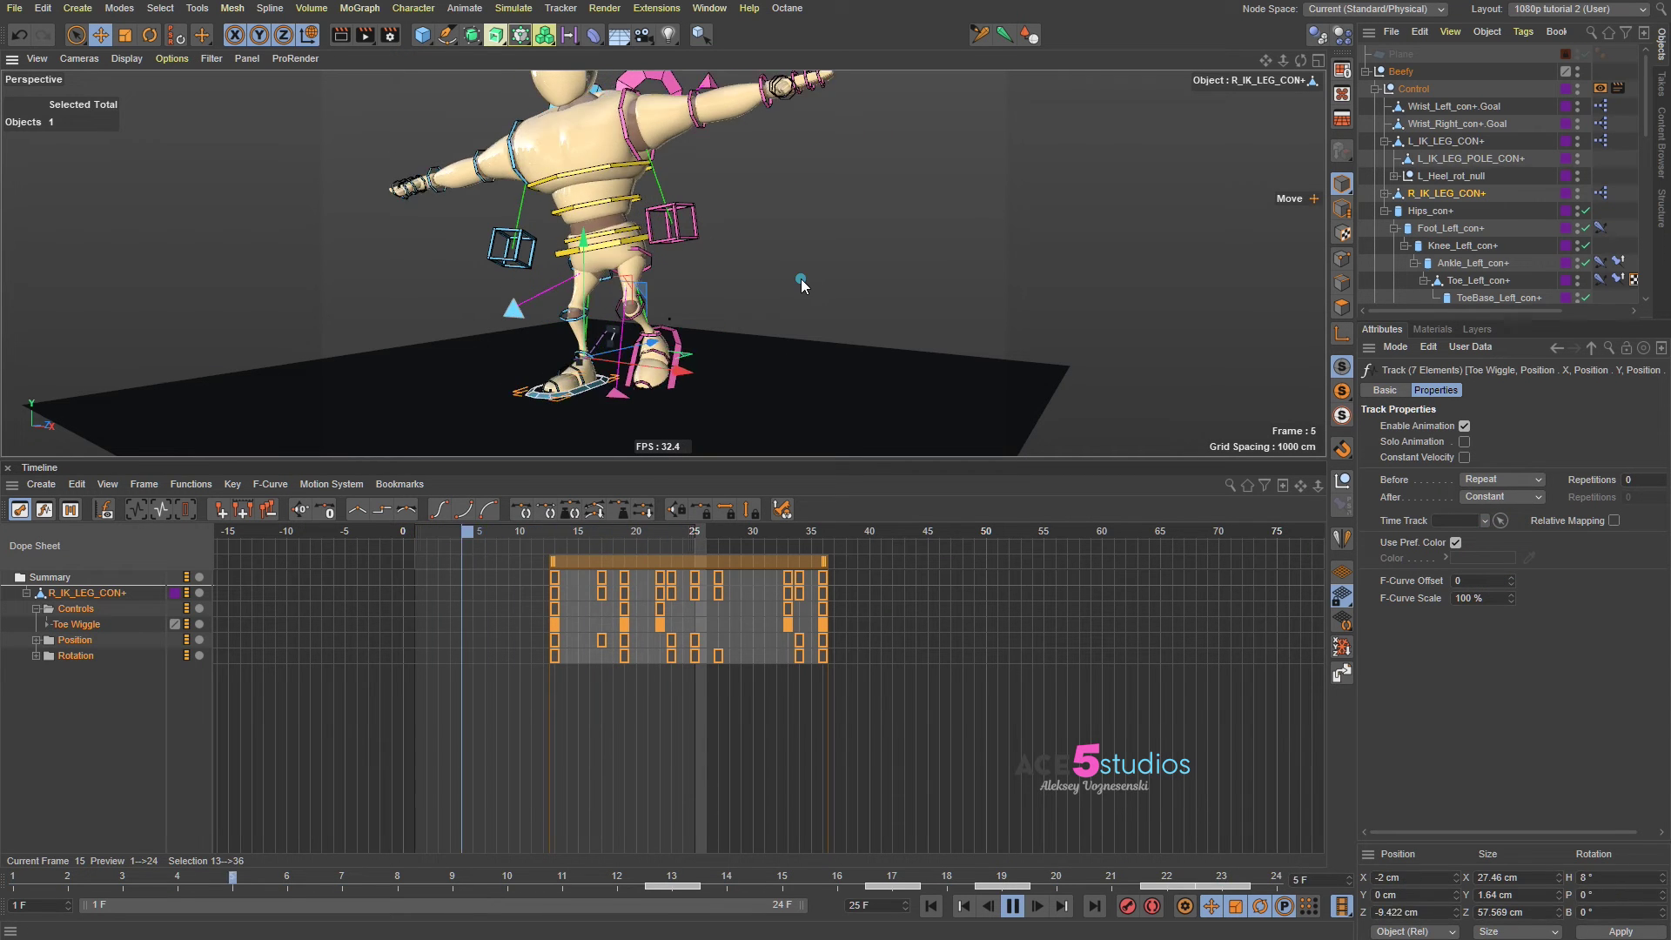
click(800, 278)
alt+drag(661, 374, 788, 380)
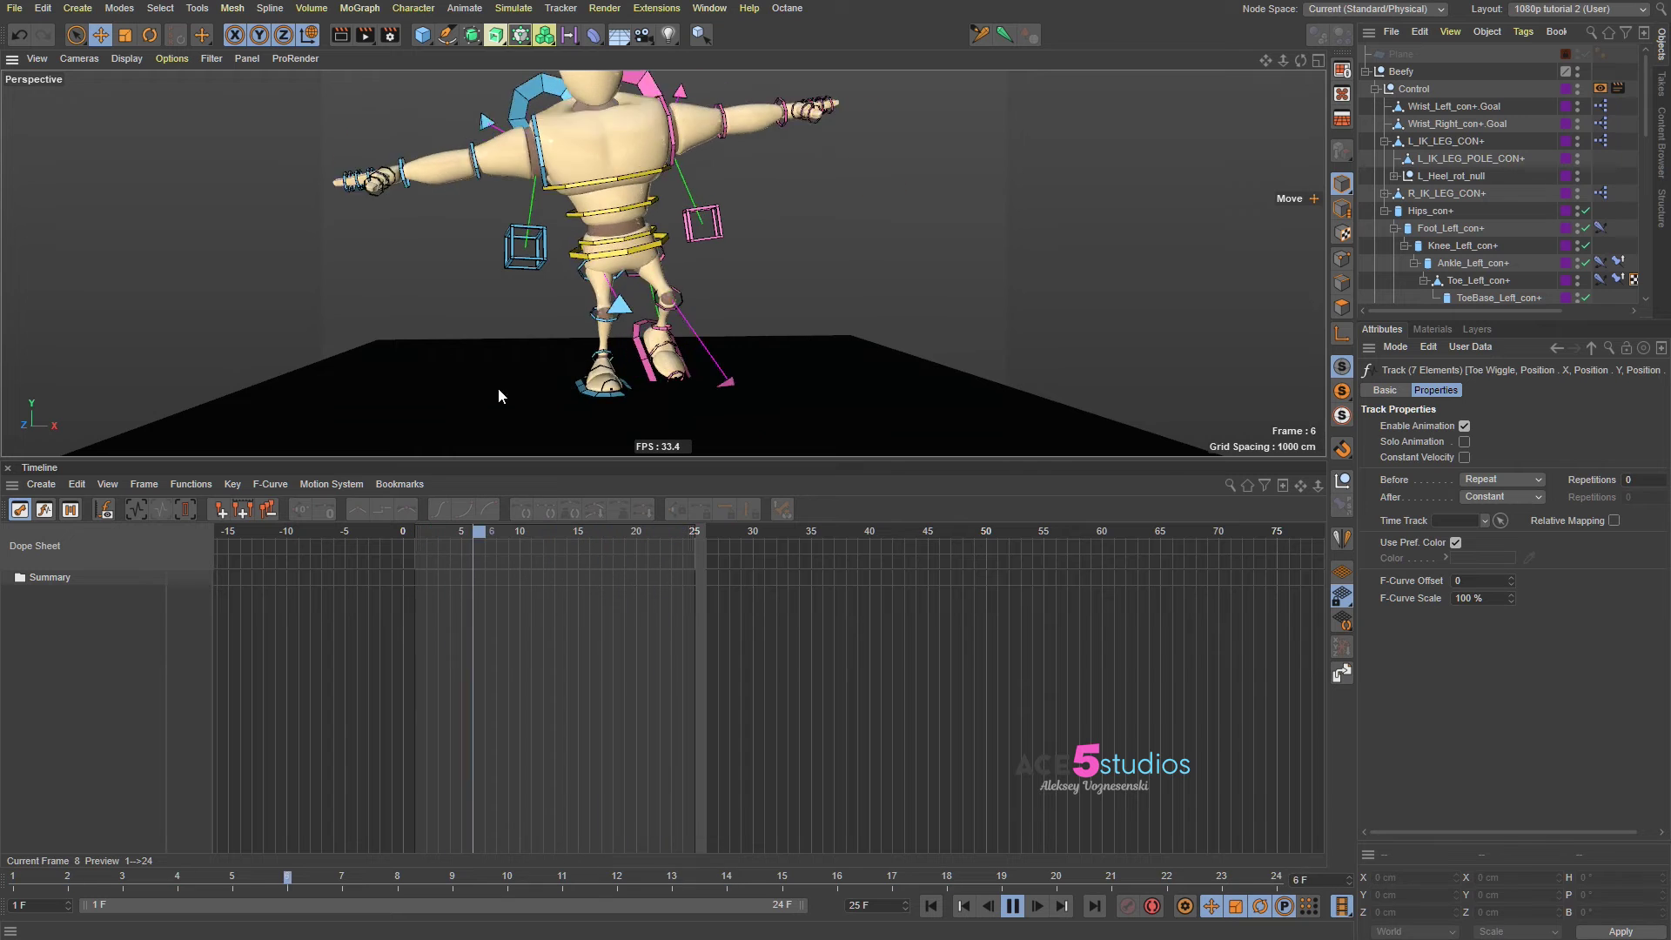
key(F8)
Step: Select the right leg control and show its Rotation . P track in F-Curve mode
click(586, 391)
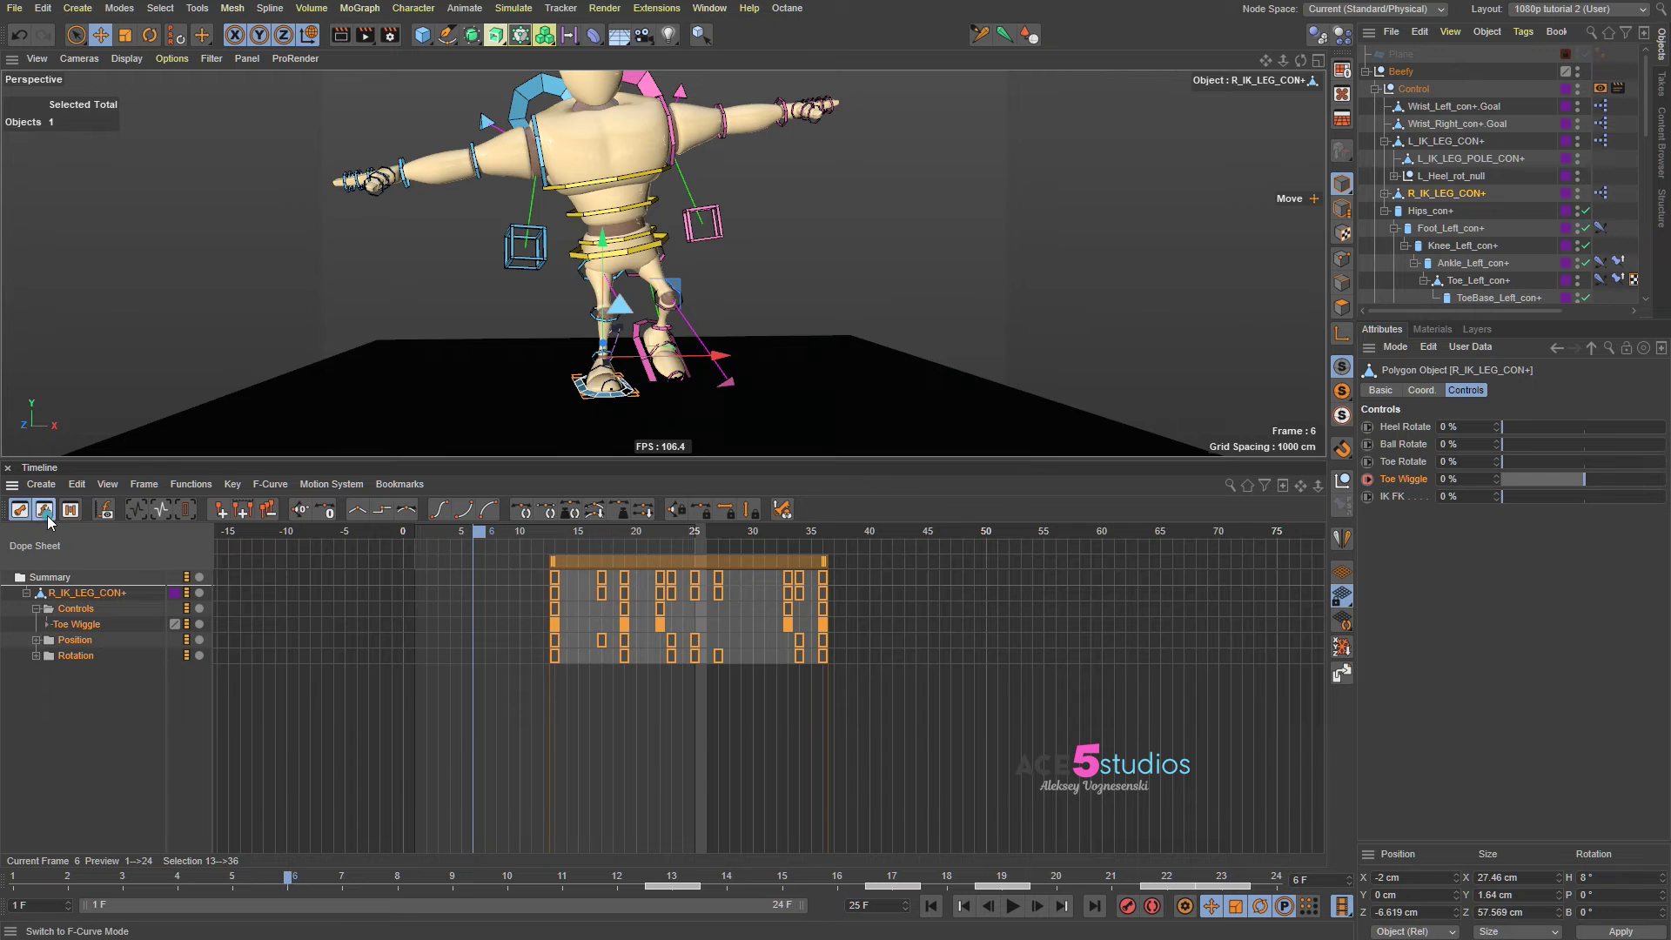
click(45, 509)
click(86, 664)
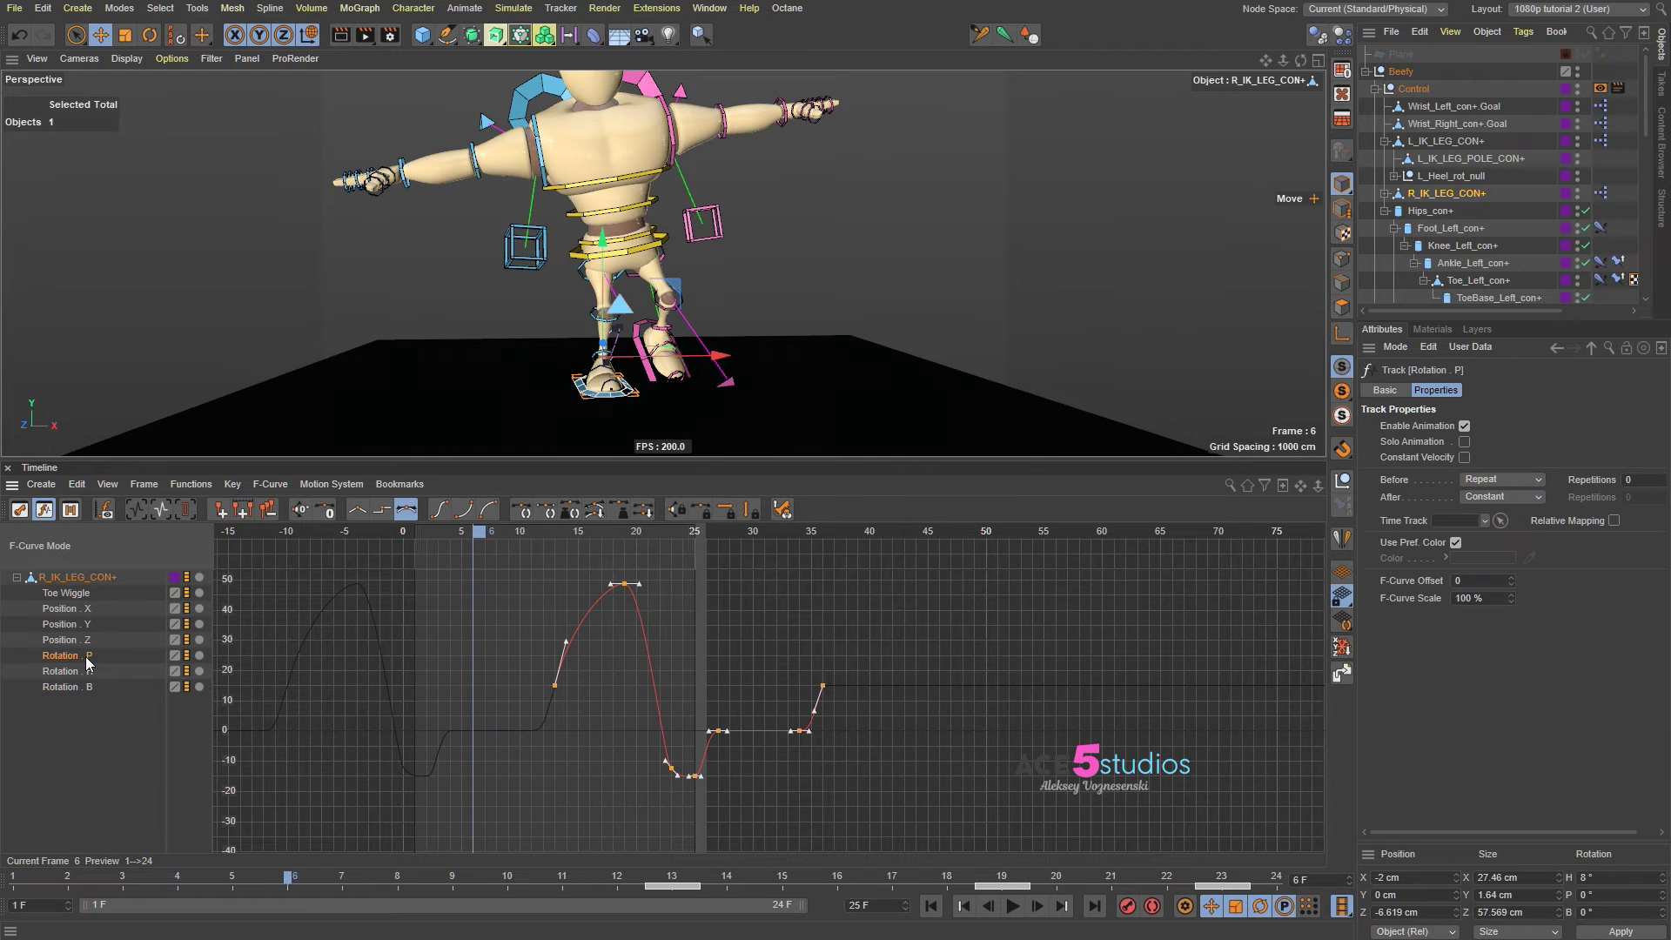
Step: Try multiplying all Rotation . P key values by -1, play back the result and undo the change
alt+middle_drag(723, 724, 741, 694)
alt+right_drag(741, 693, 738, 740)
drag(517, 569, 898, 765)
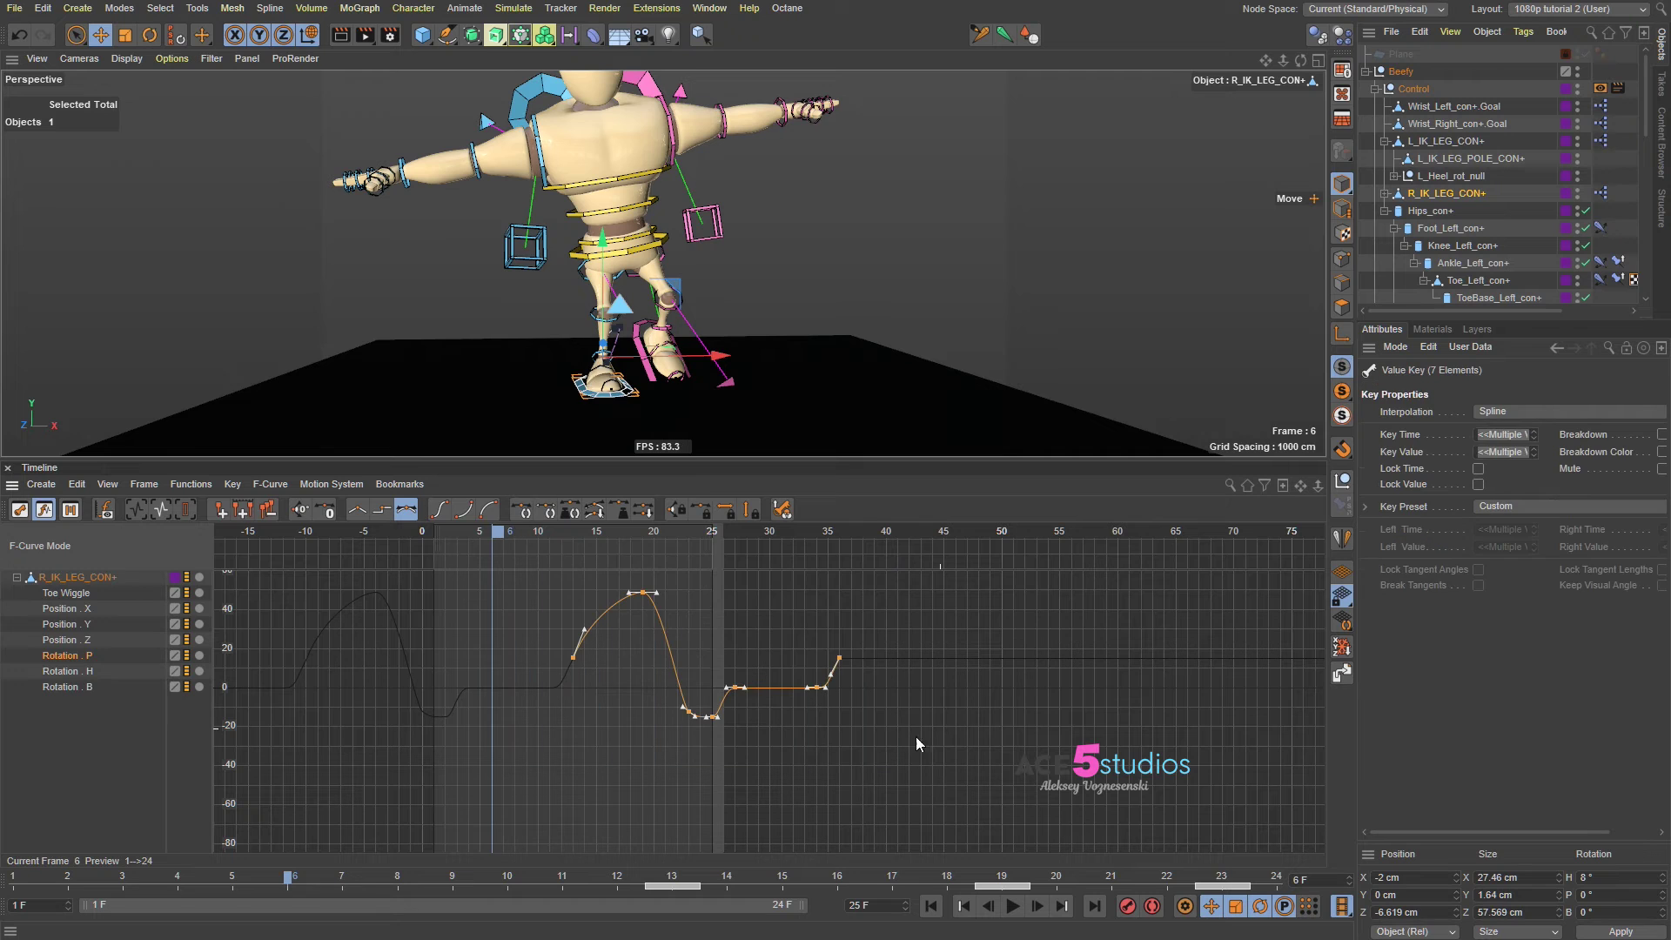
click(1484, 452)
text(x*-1)
key(Return)
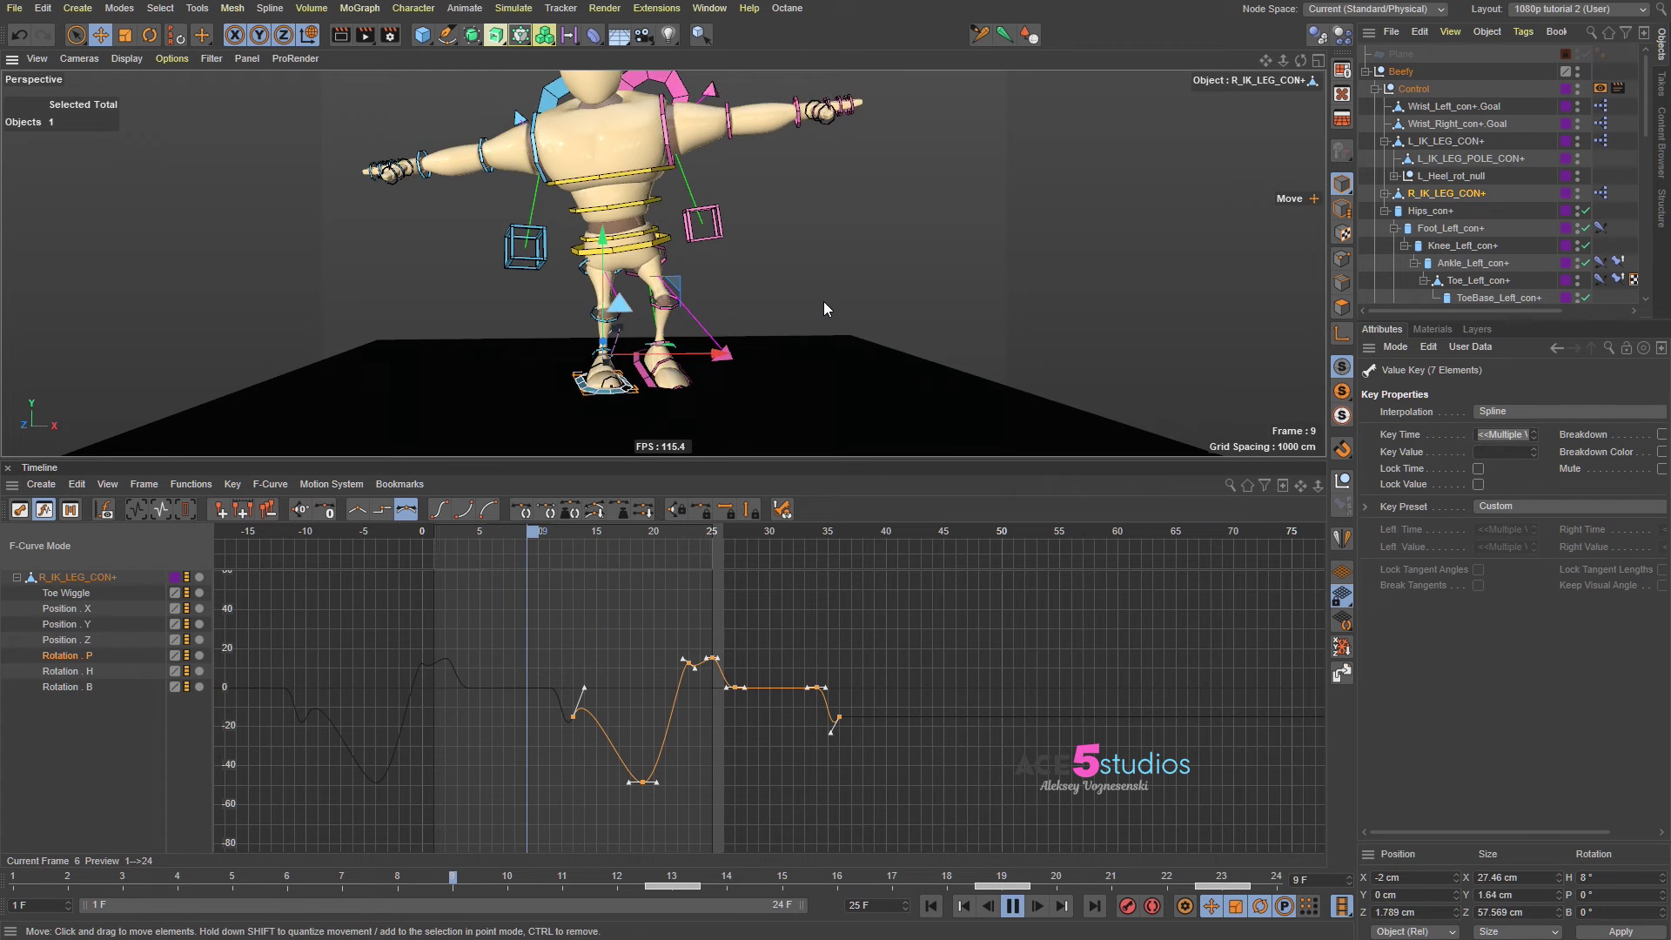
key(F8)
key(ctrl+z)
Step: Invert the Rotation . H curve of R_IK_LEG_CON+ by multiplying all its key values by -1
click(83, 672)
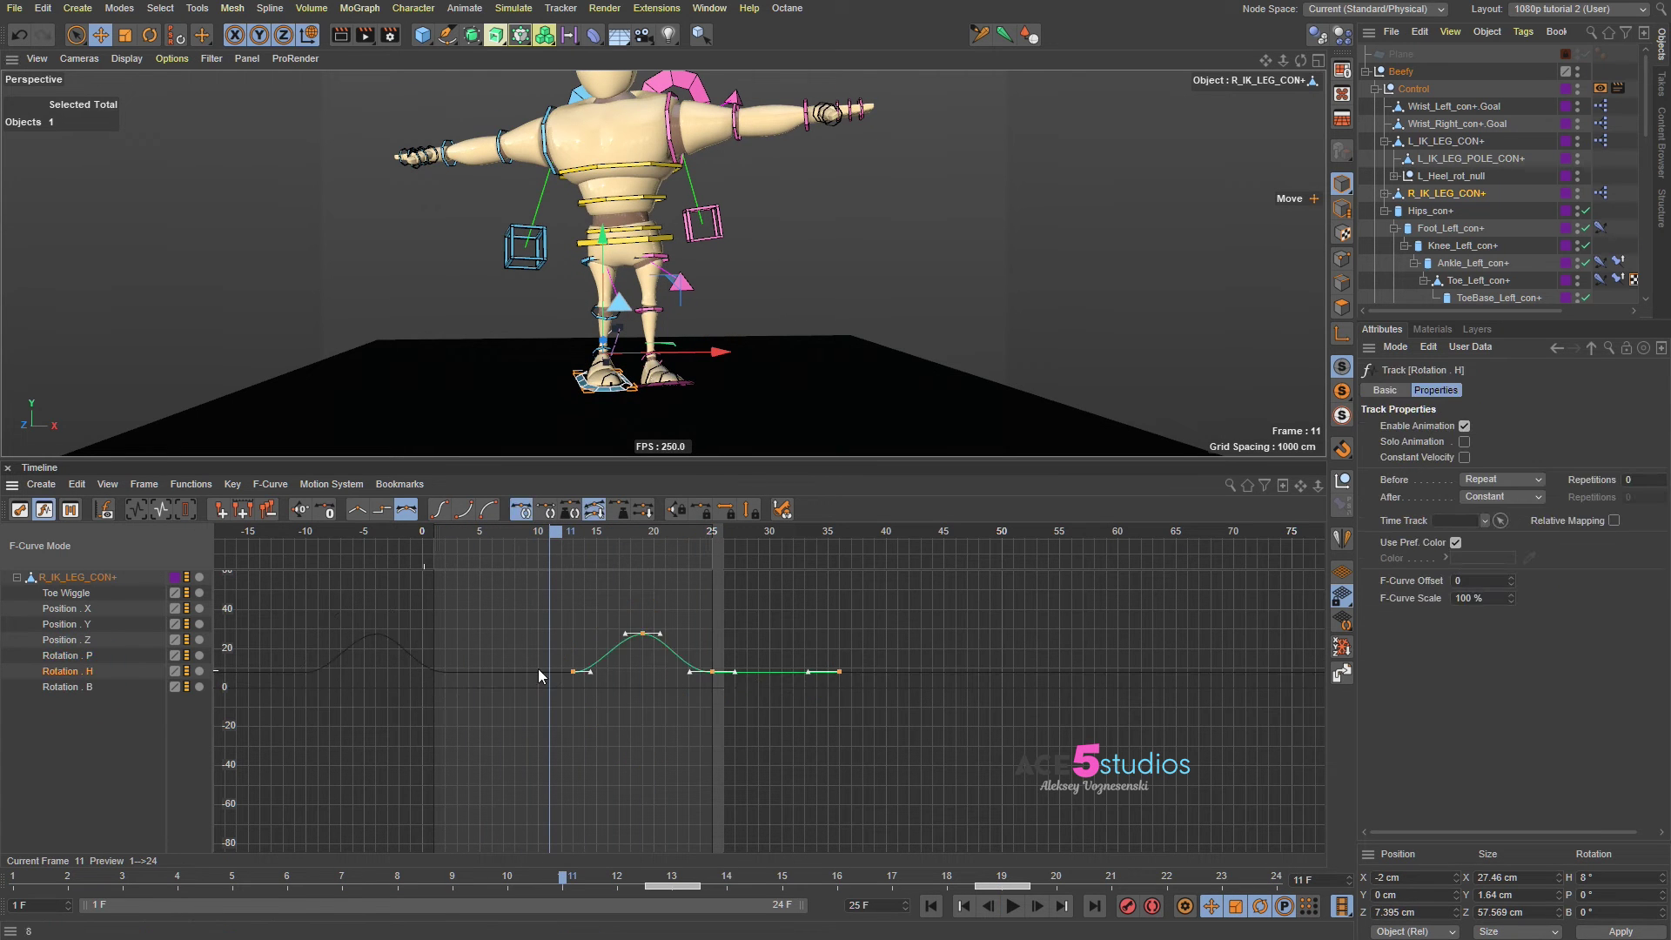
drag(522, 601, 882, 750)
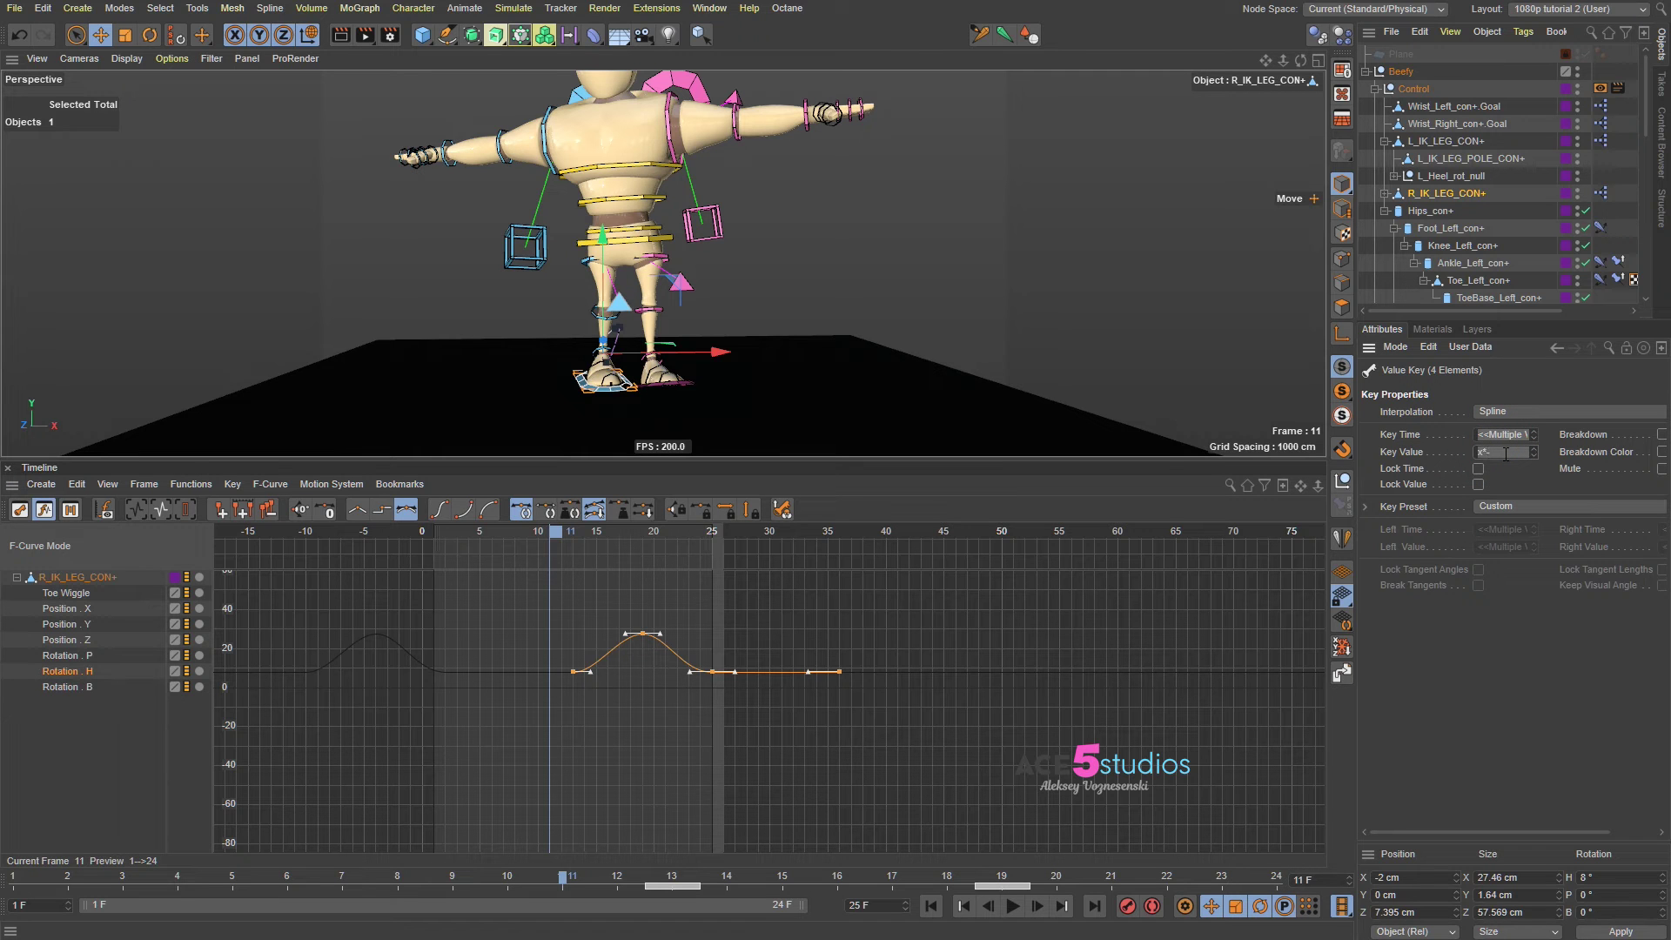
click(1506, 453)
text(x*-1)
key(Return)
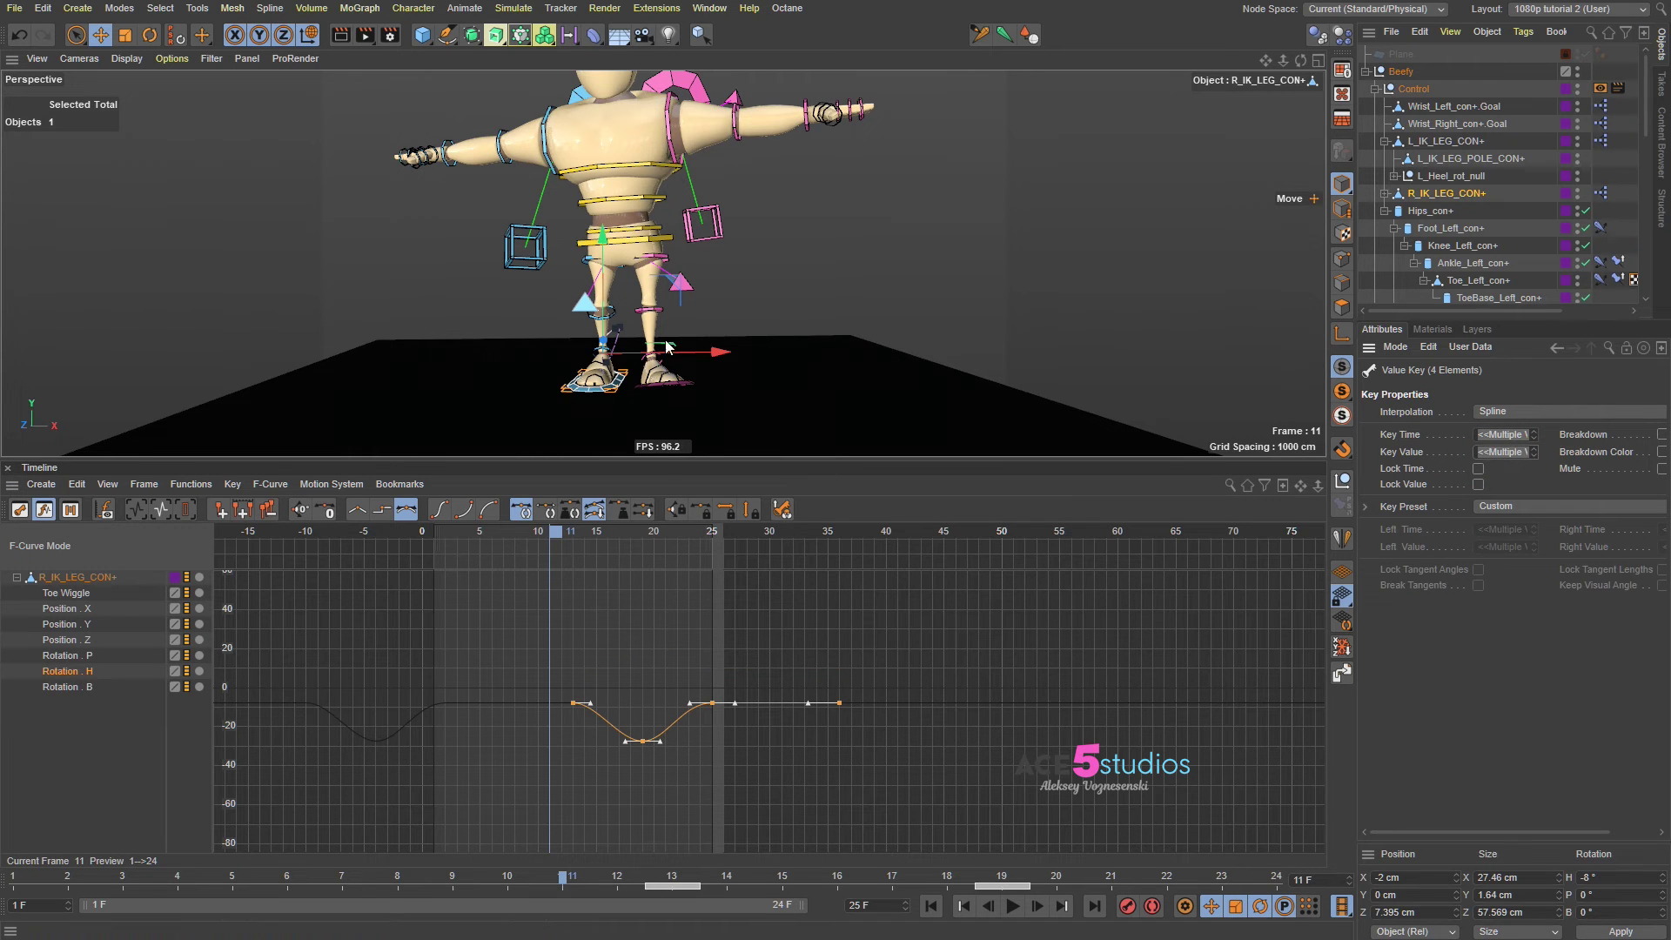
Step: Play back the walk cycle and inspect the legs and feet from several sides
alt+drag(665, 346, 663, 263)
key(F8)
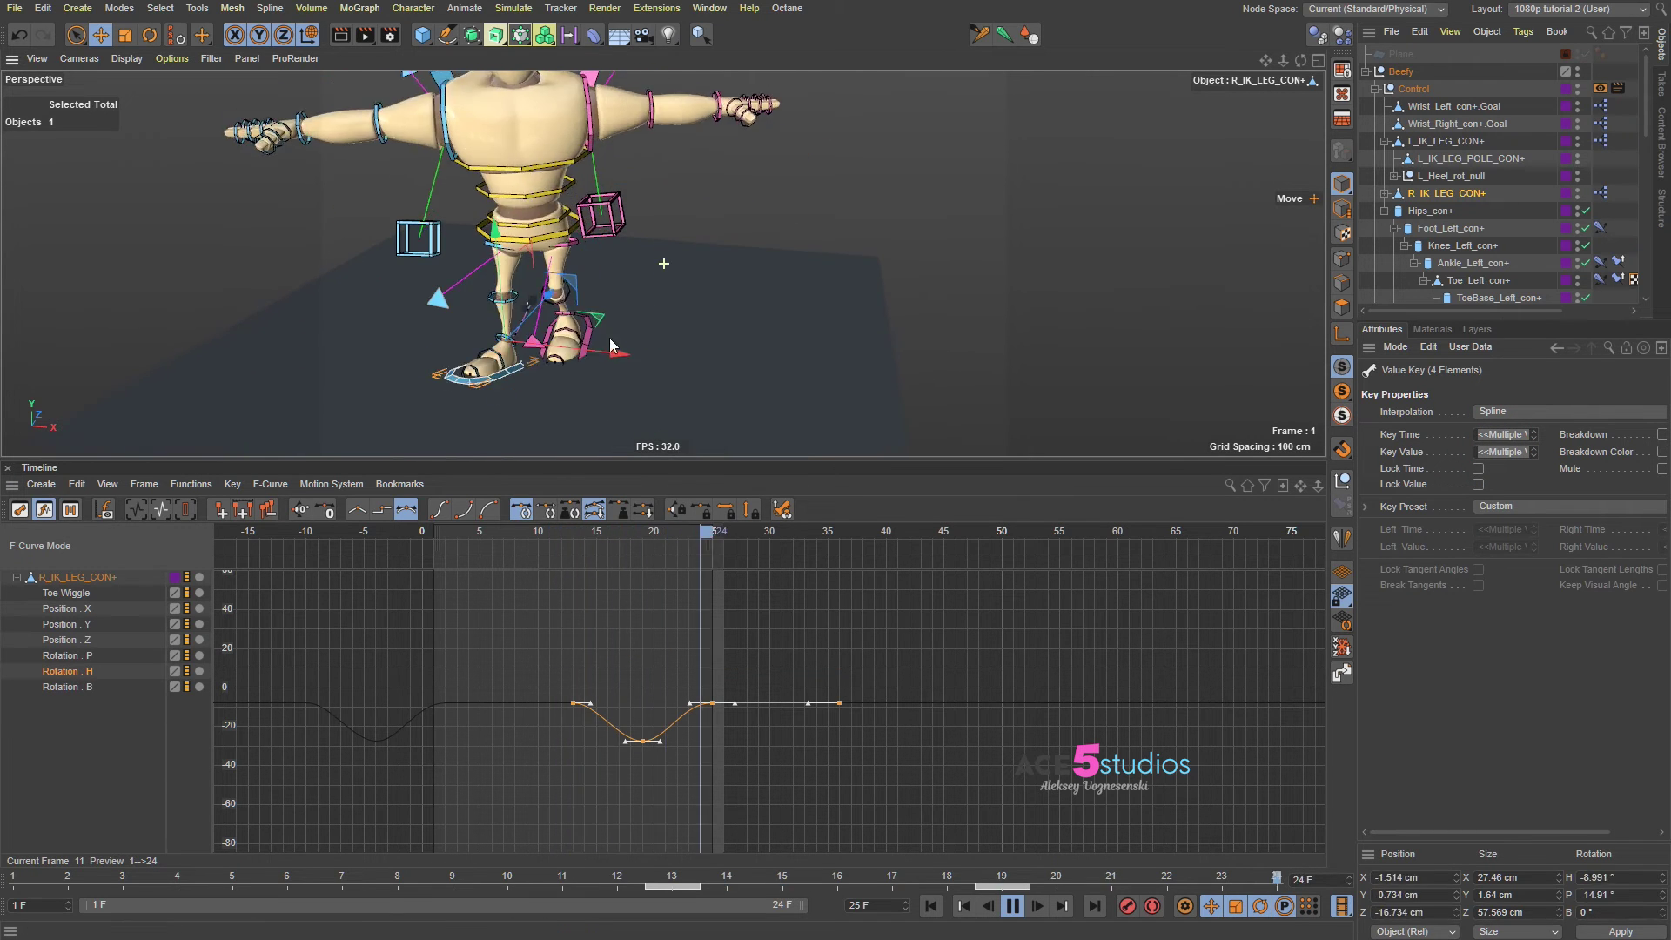
alt+drag(610, 339, 739, 321)
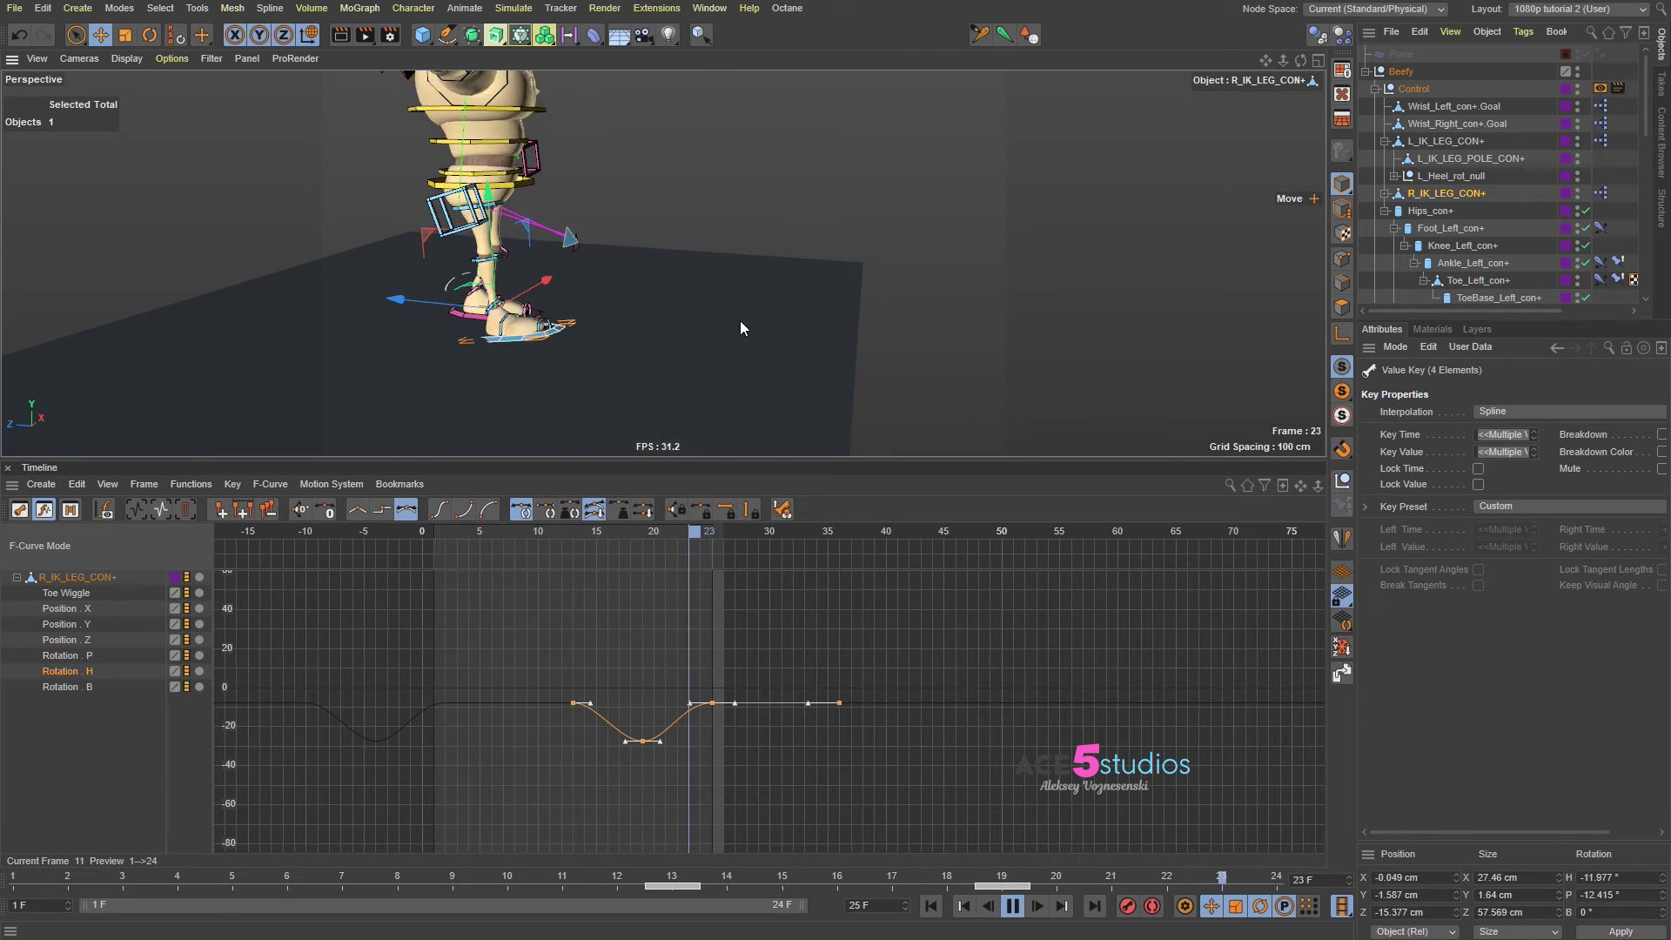
alt+drag(594, 324, 228, 343)
alt+drag(792, 324, 615, 371)
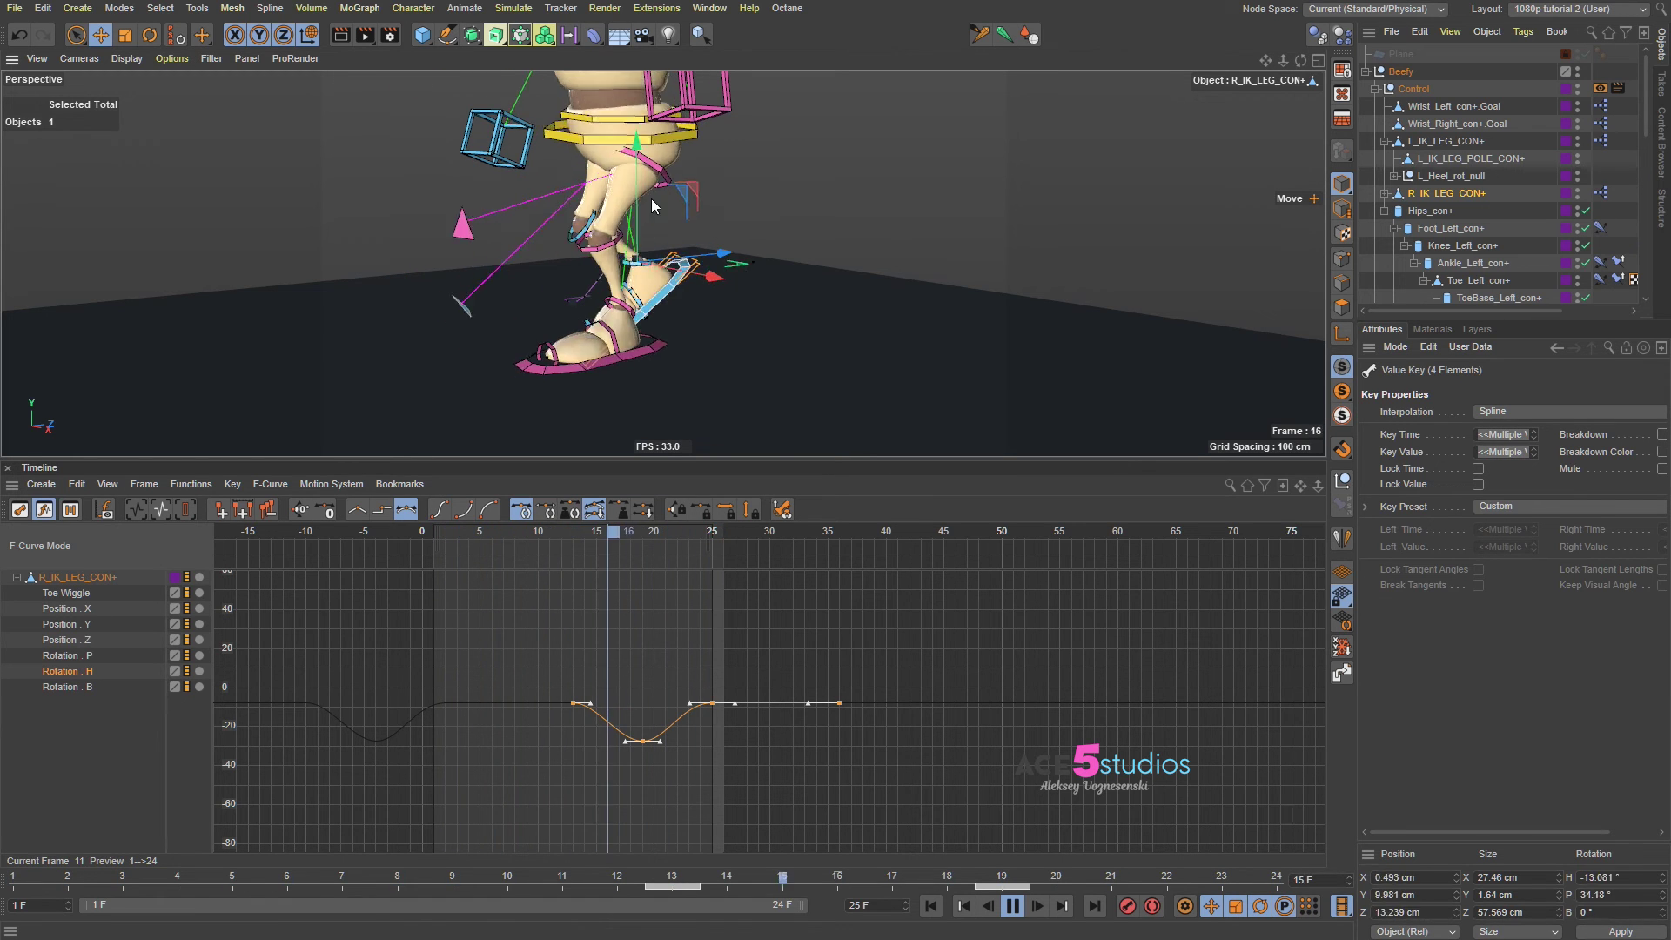
alt+middle_drag(652, 199, 686, 243)
alt+right_drag(686, 244, 609, 259)
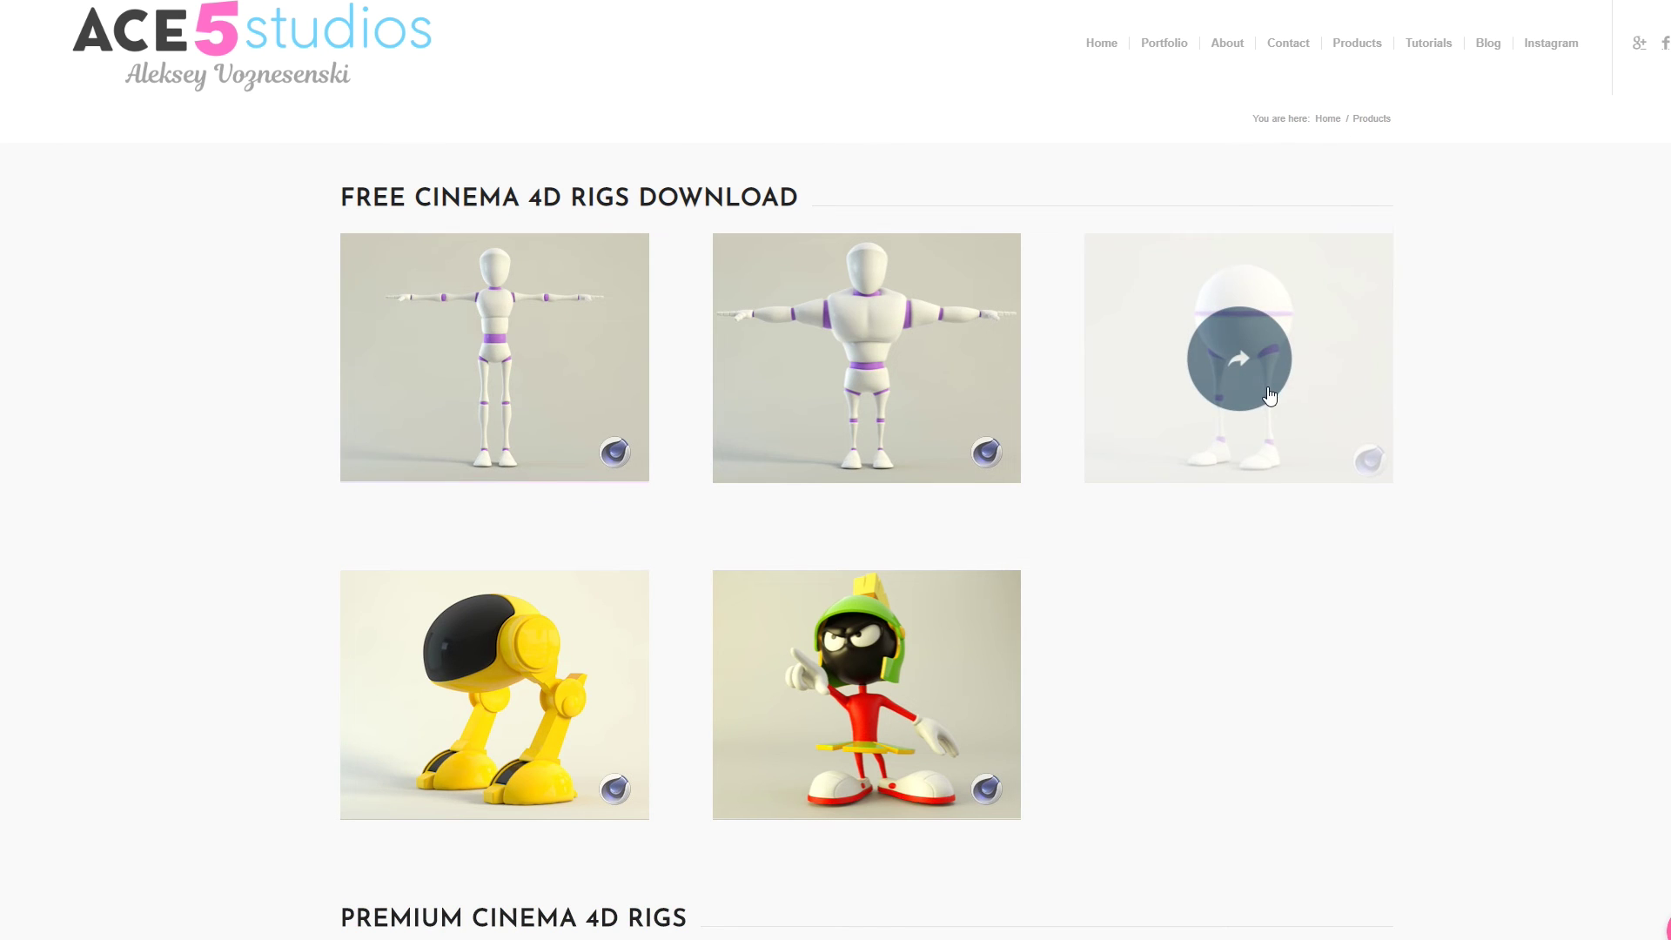
Step: Switch to the ACE5studios website and look through the free and premium Cinema 4D rigs on the Products page
scroll(1268, 396, down, 7)
scroll(1127, 300, down, 1)
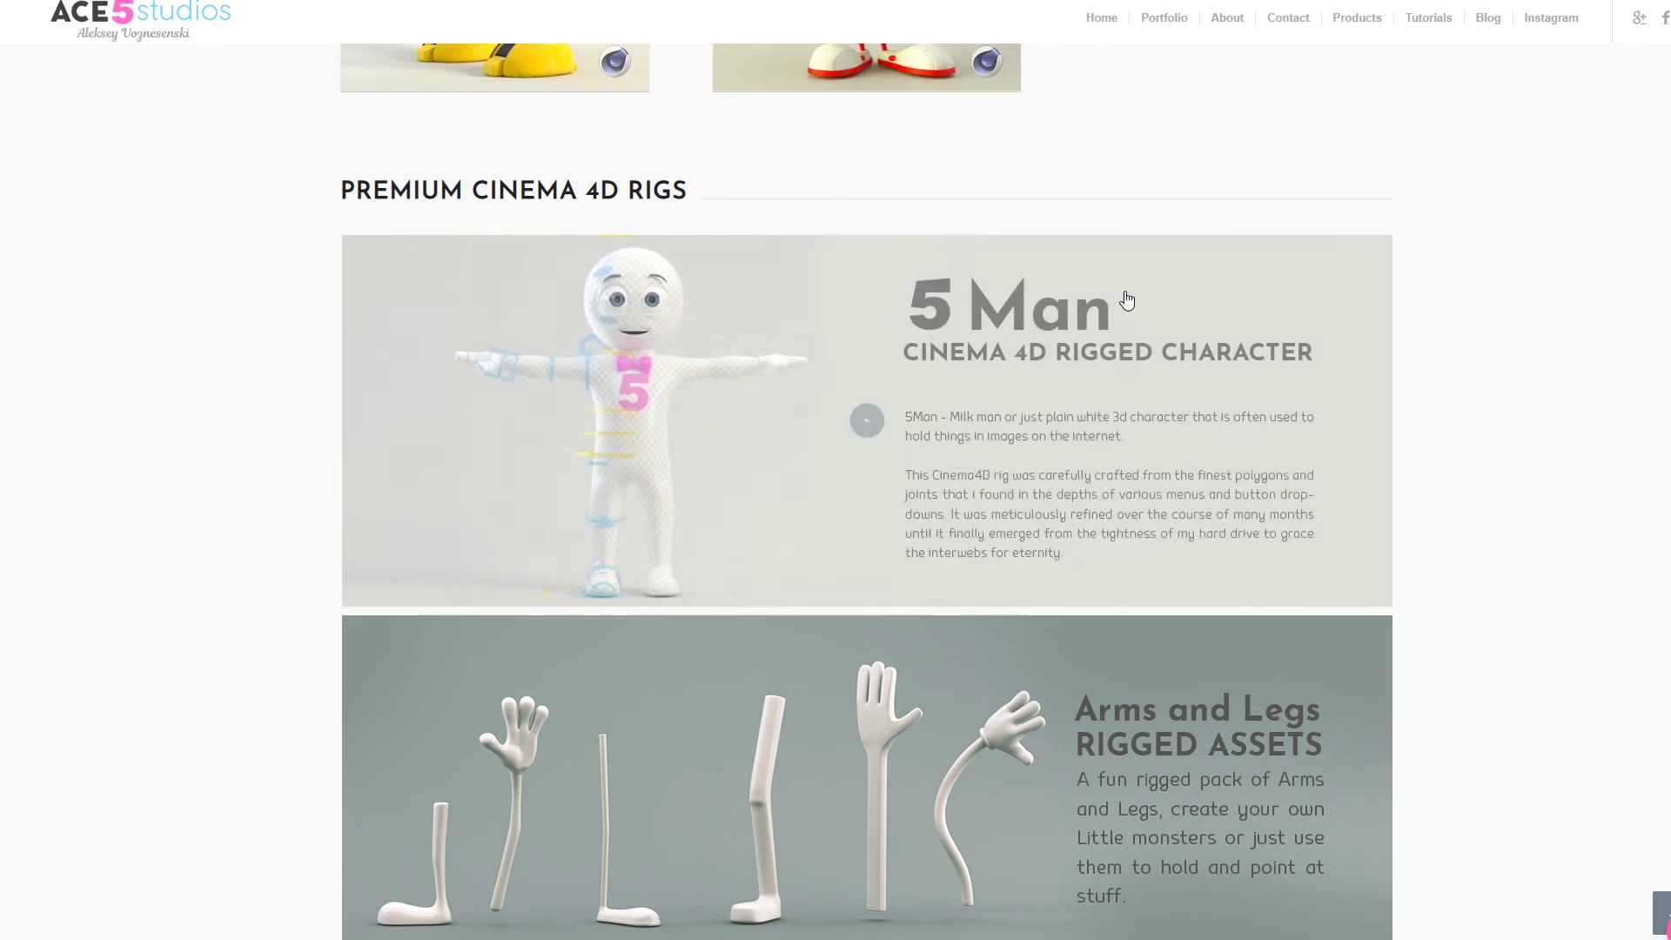
scroll(1127, 300, down, 1)
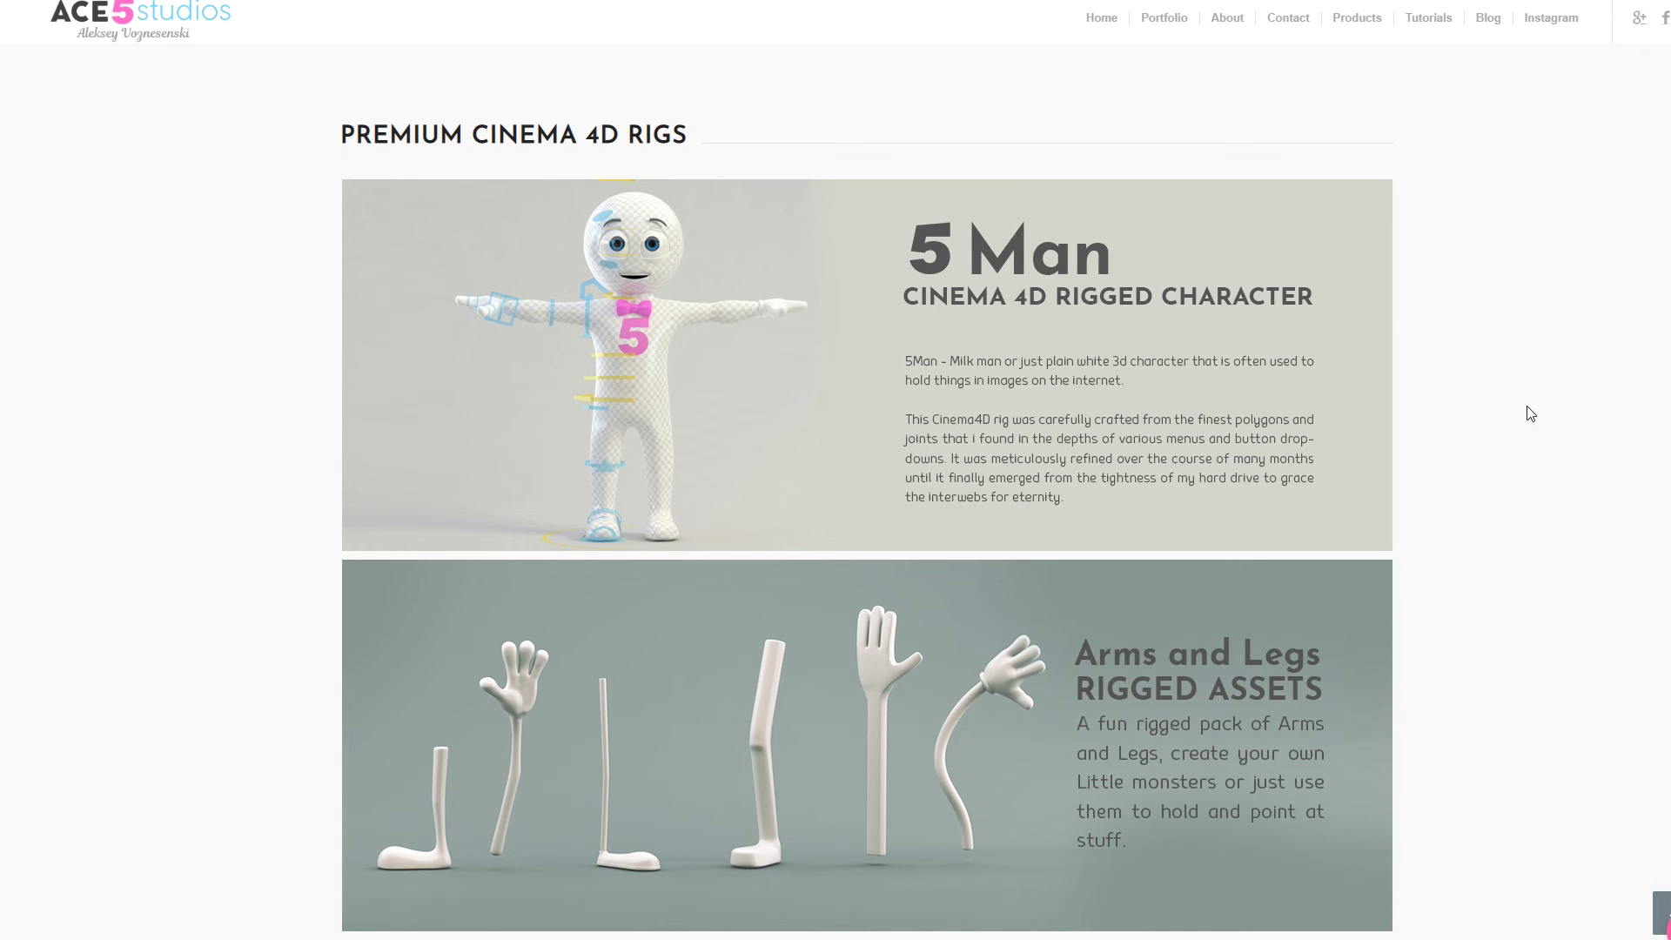
scroll(1530, 413, down, 5)
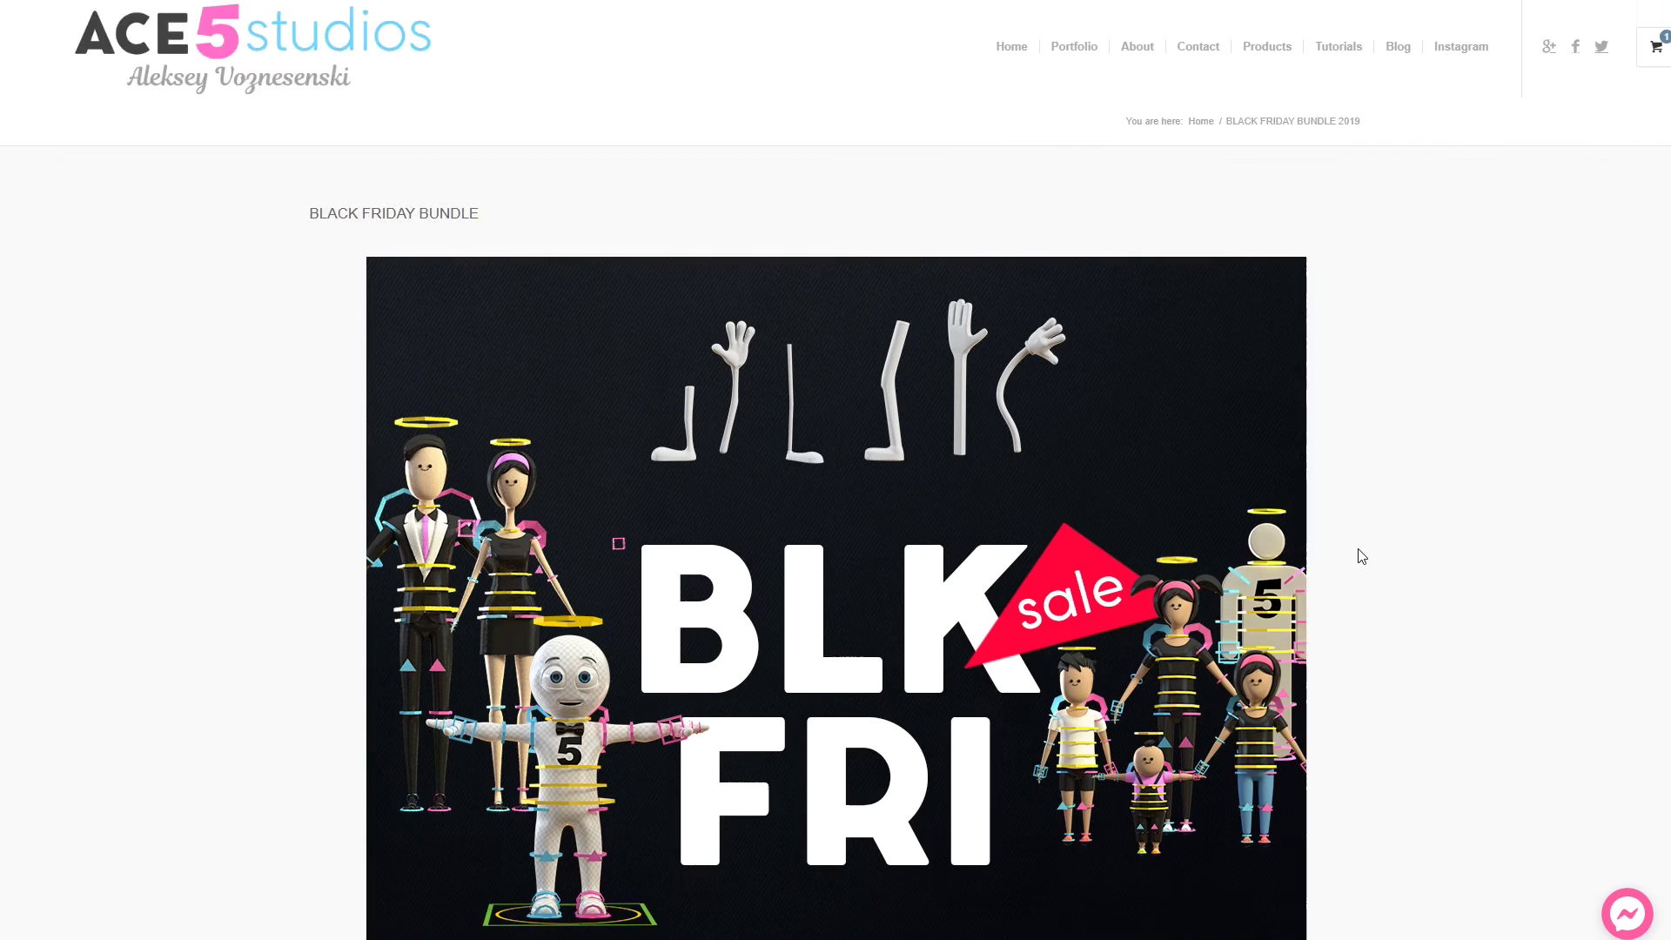
scroll(1313, 623, down, 4)
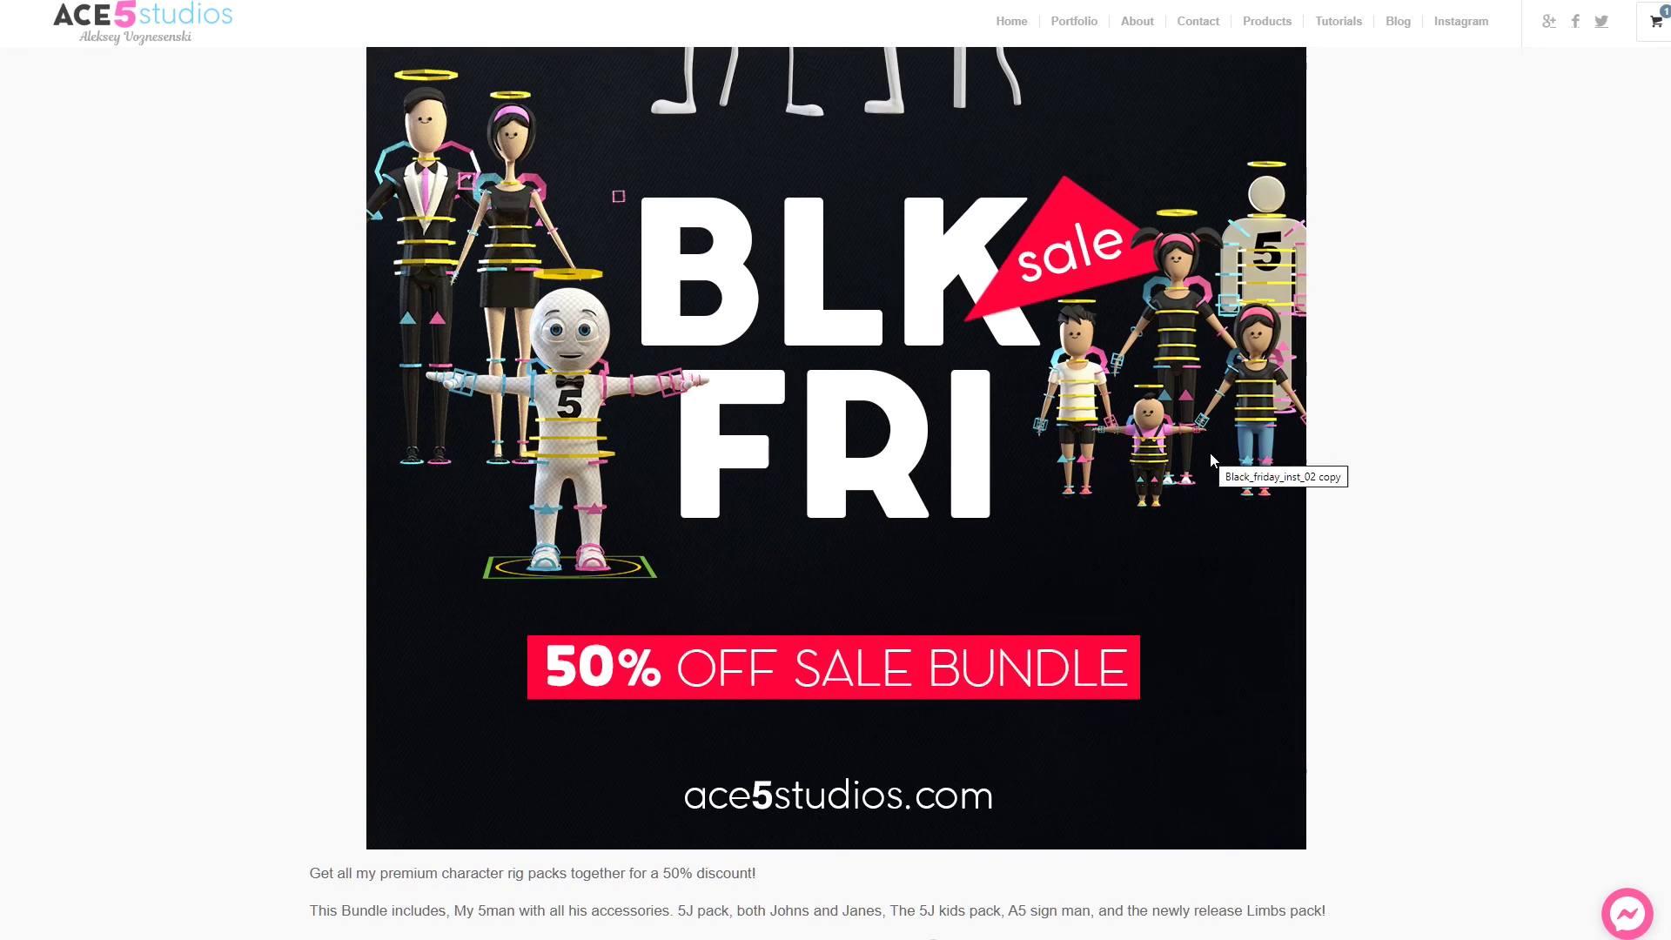
Step: Look through the accessories and rigged characters shown on the Black Friday sale bundle page
scroll(1210, 458, down, 15)
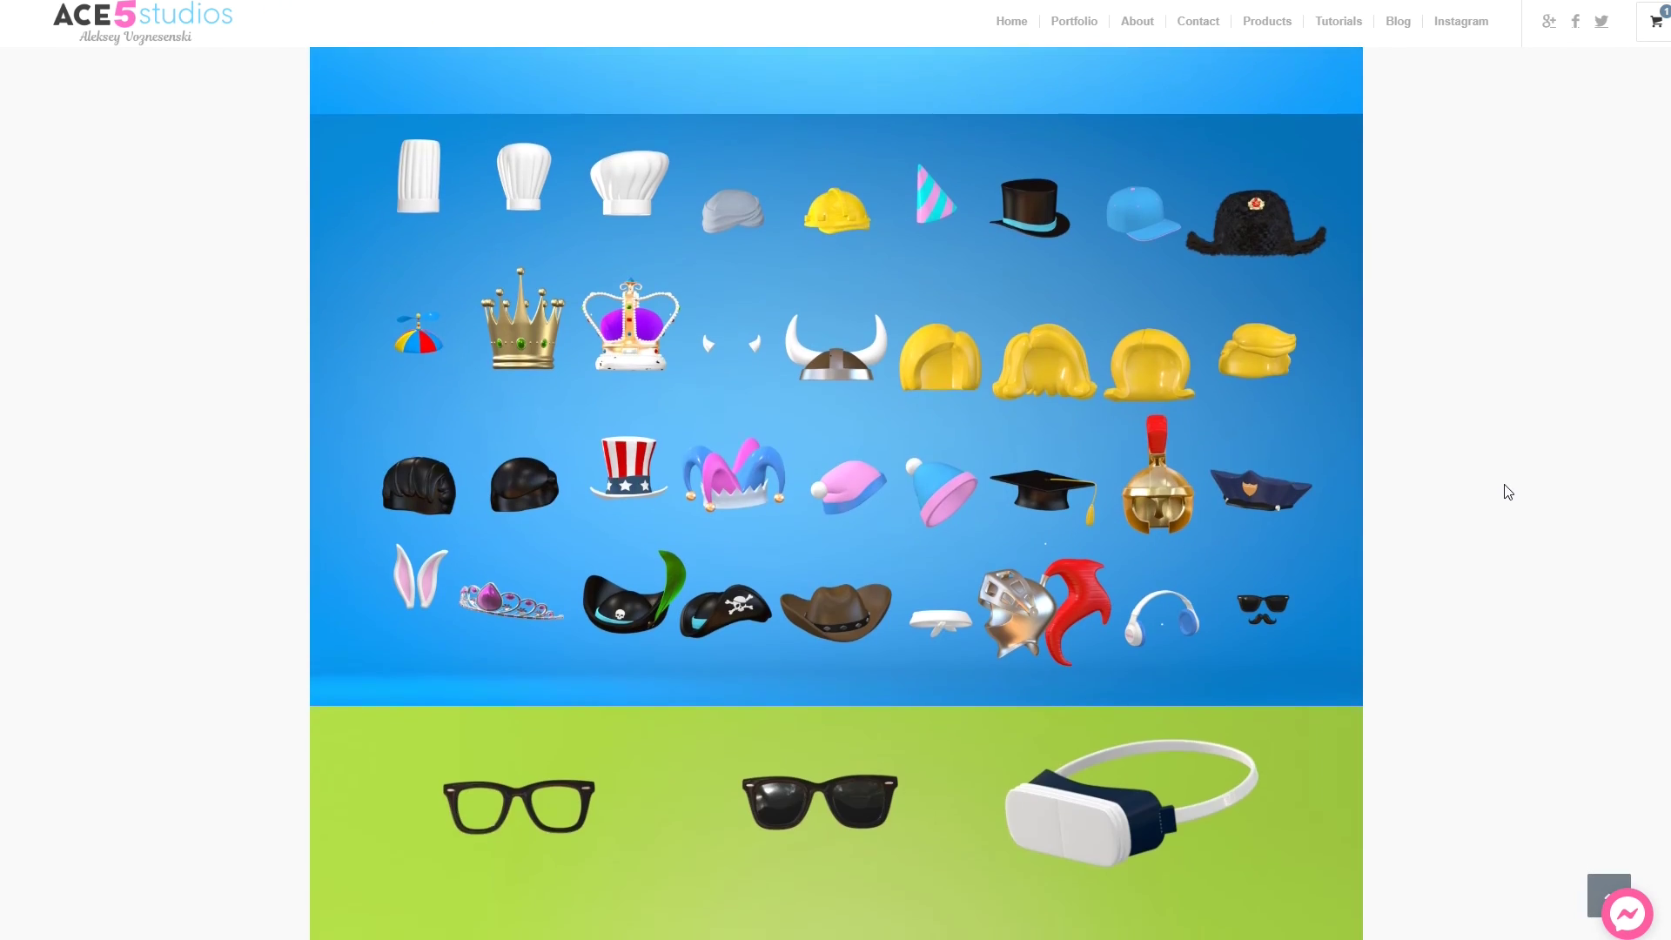
scroll(1508, 492, down, 12)
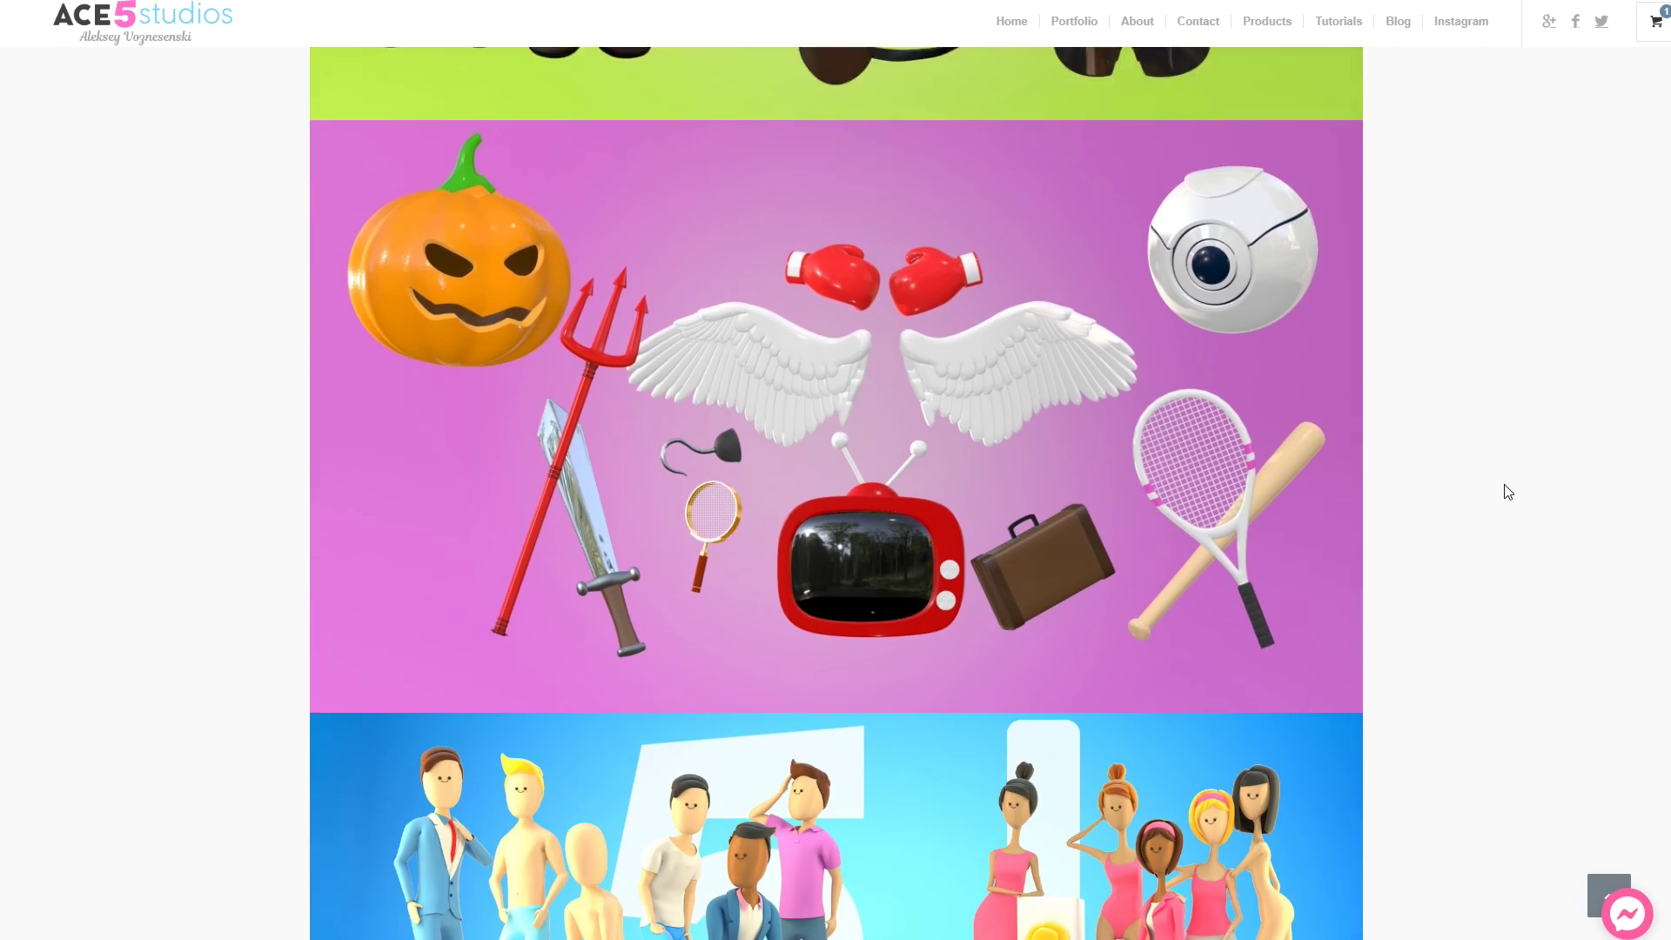
scroll(1508, 492, down, 9)
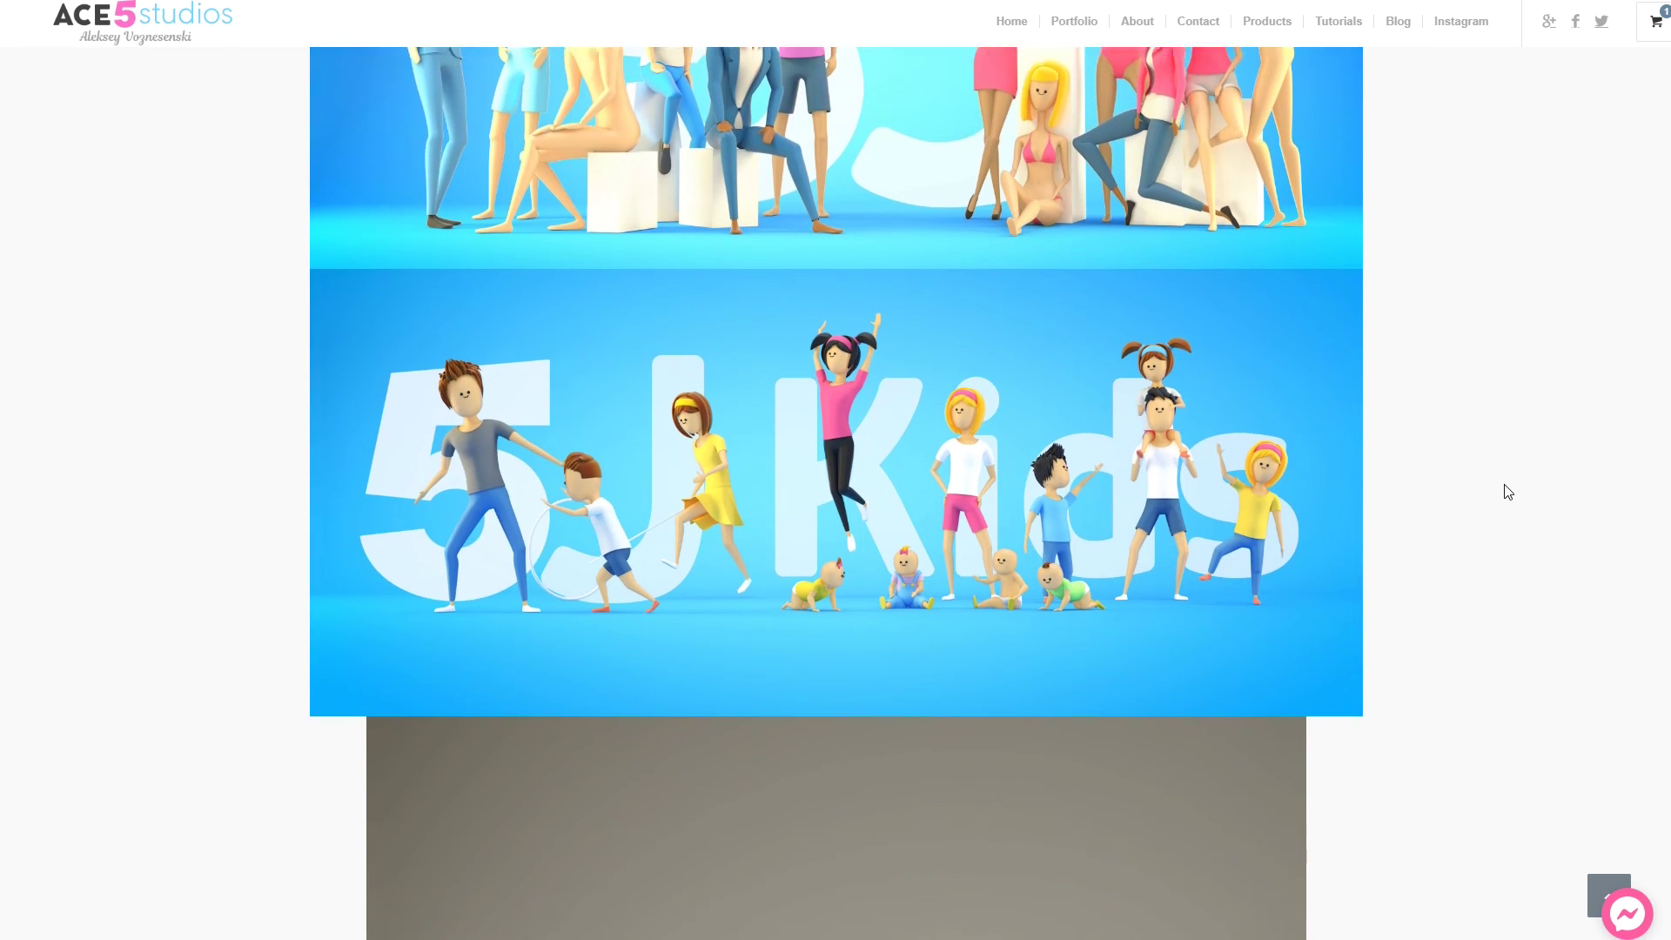
scroll(1508, 493, down, 15)
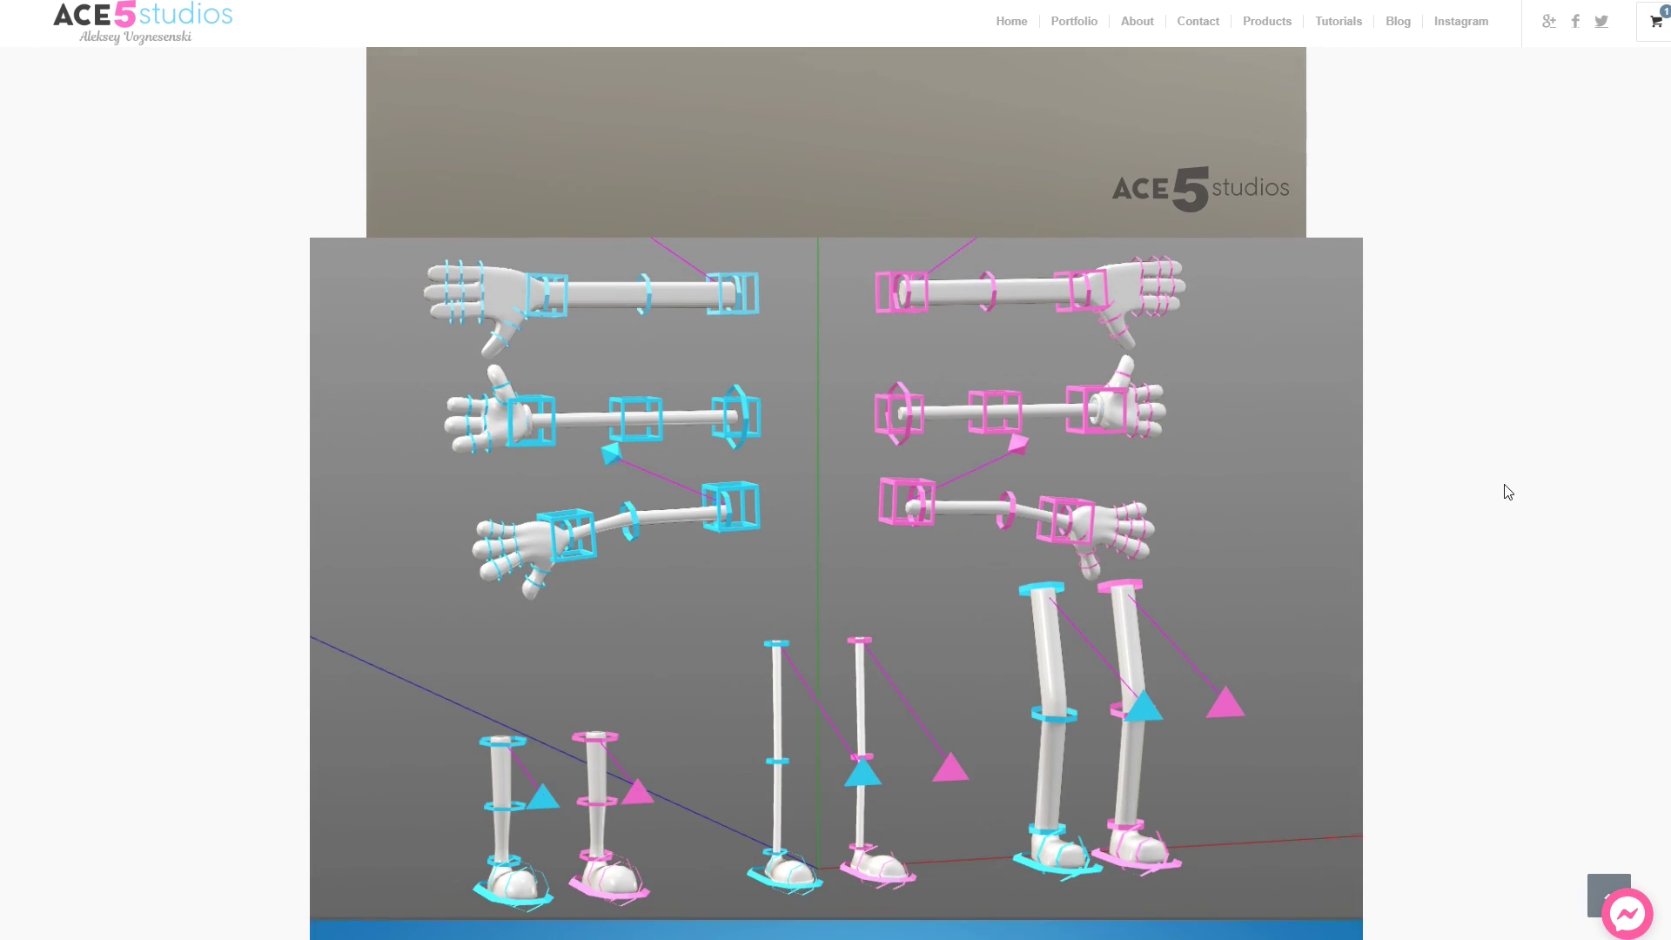
scroll(1508, 493, down, 11)
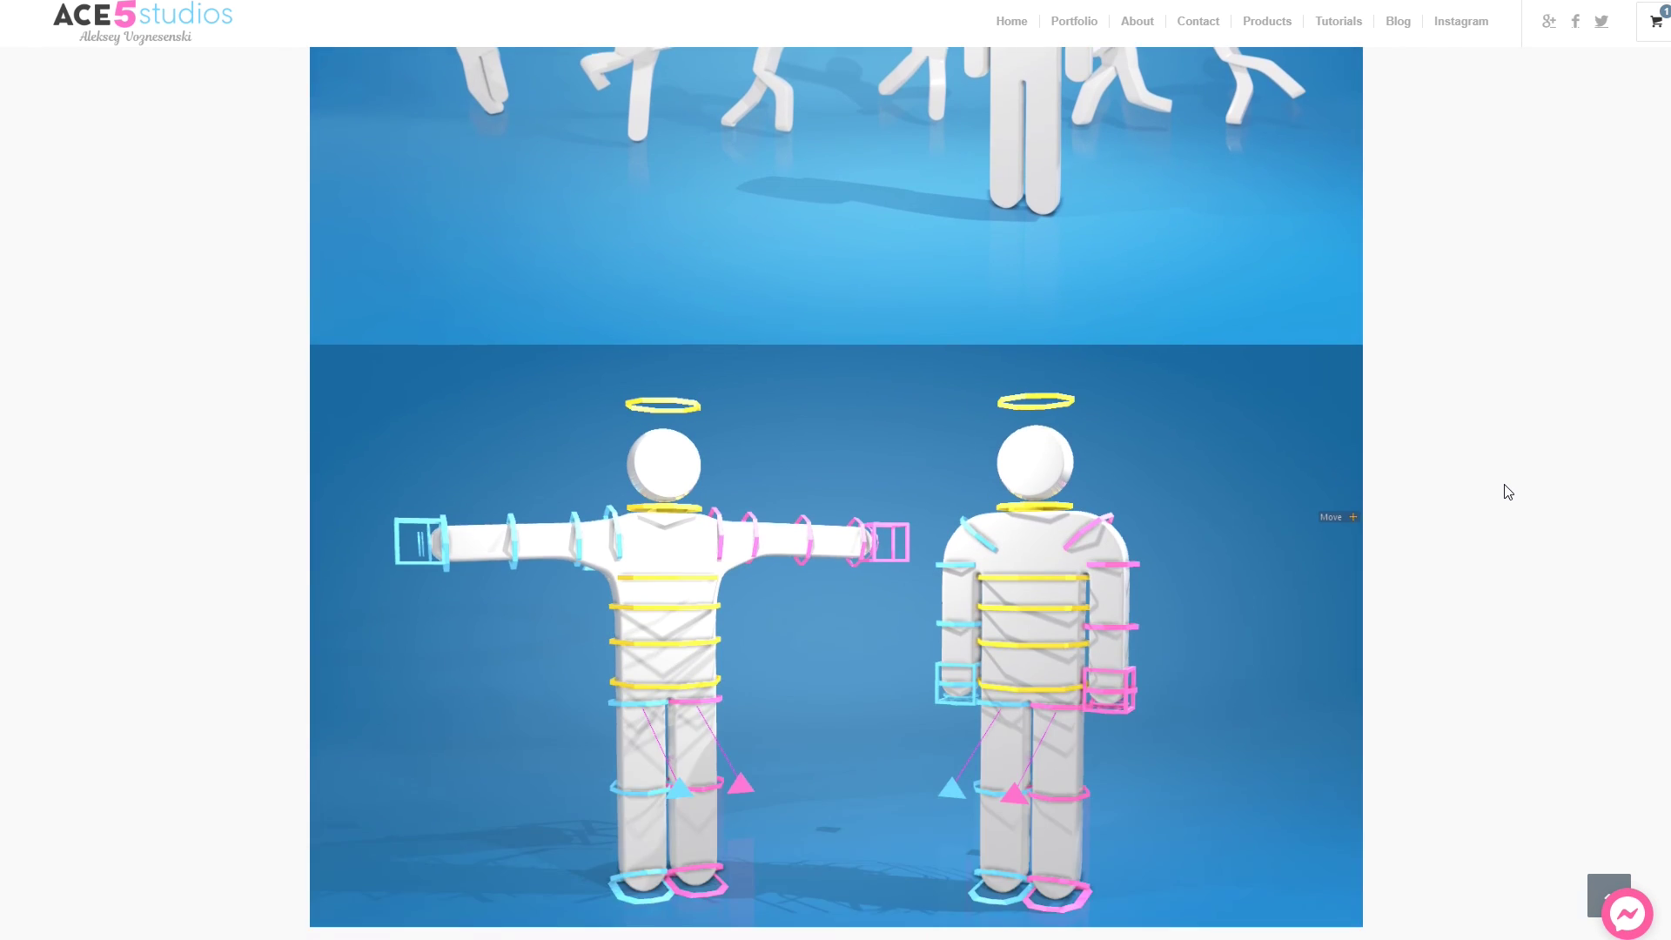